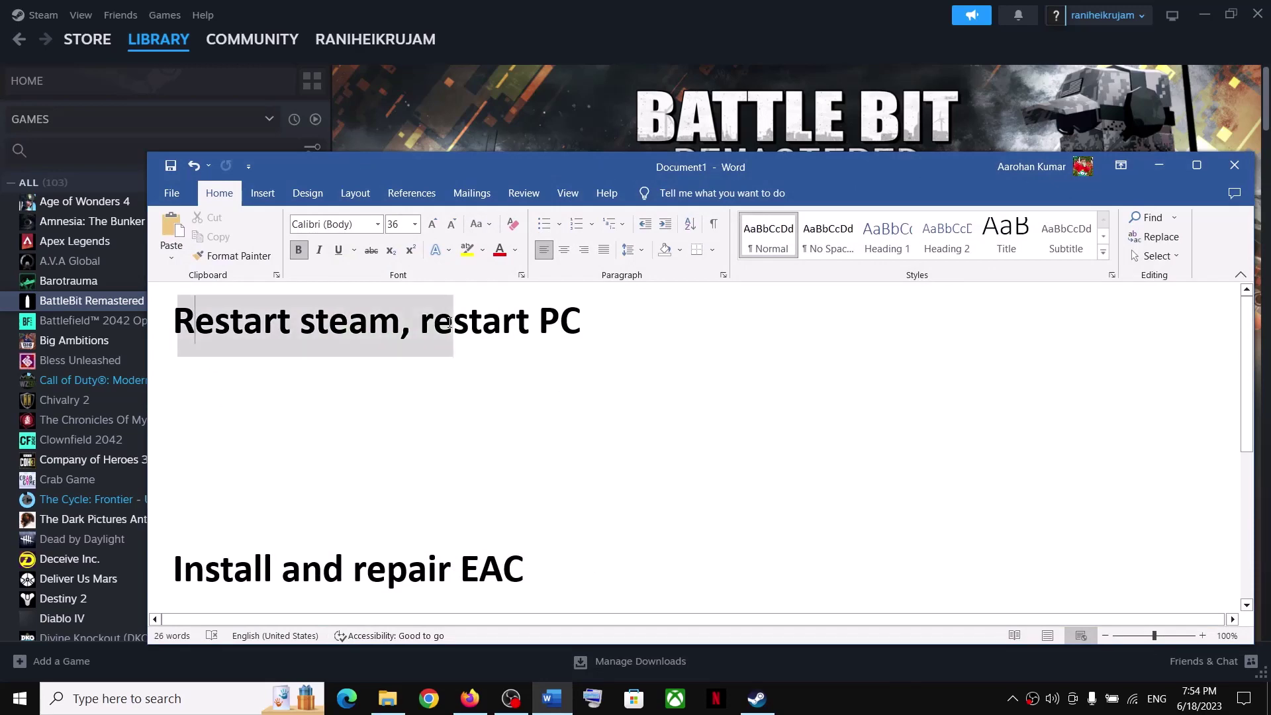
# Step: Switch to Steam and locate the option for exiting the client
pyautogui.click(24, 51)
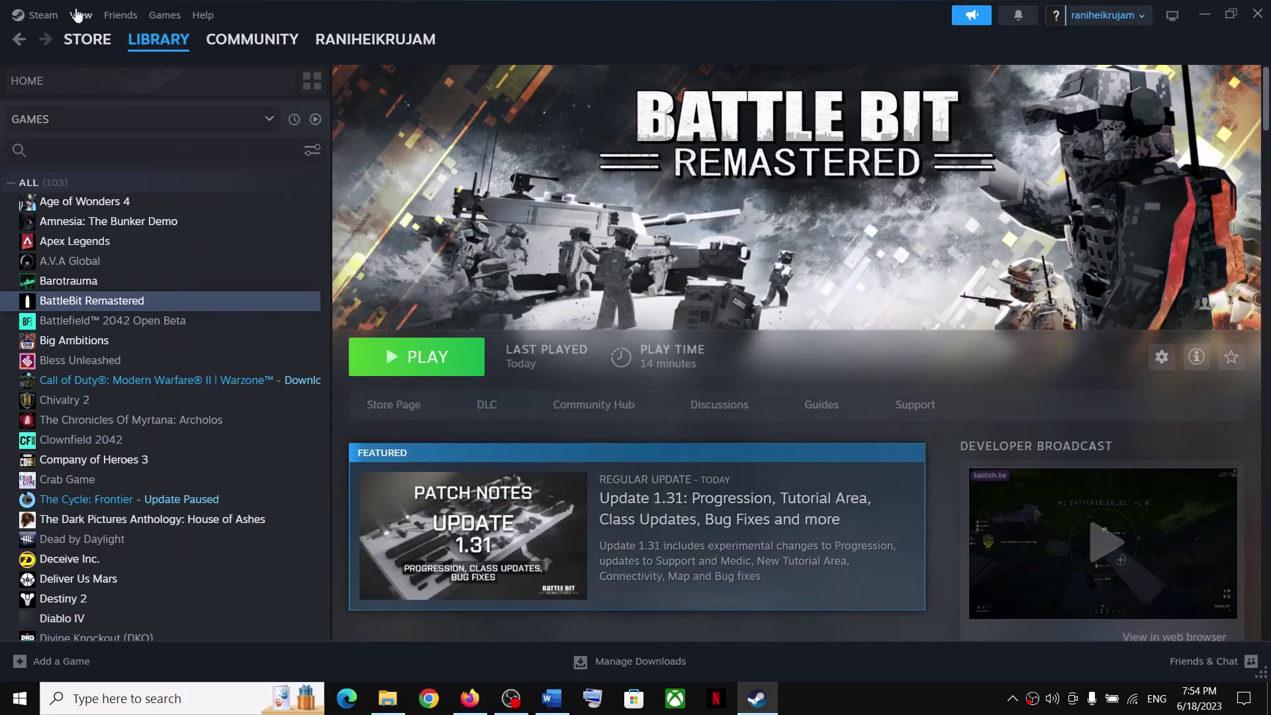
pyautogui.click(41, 15)
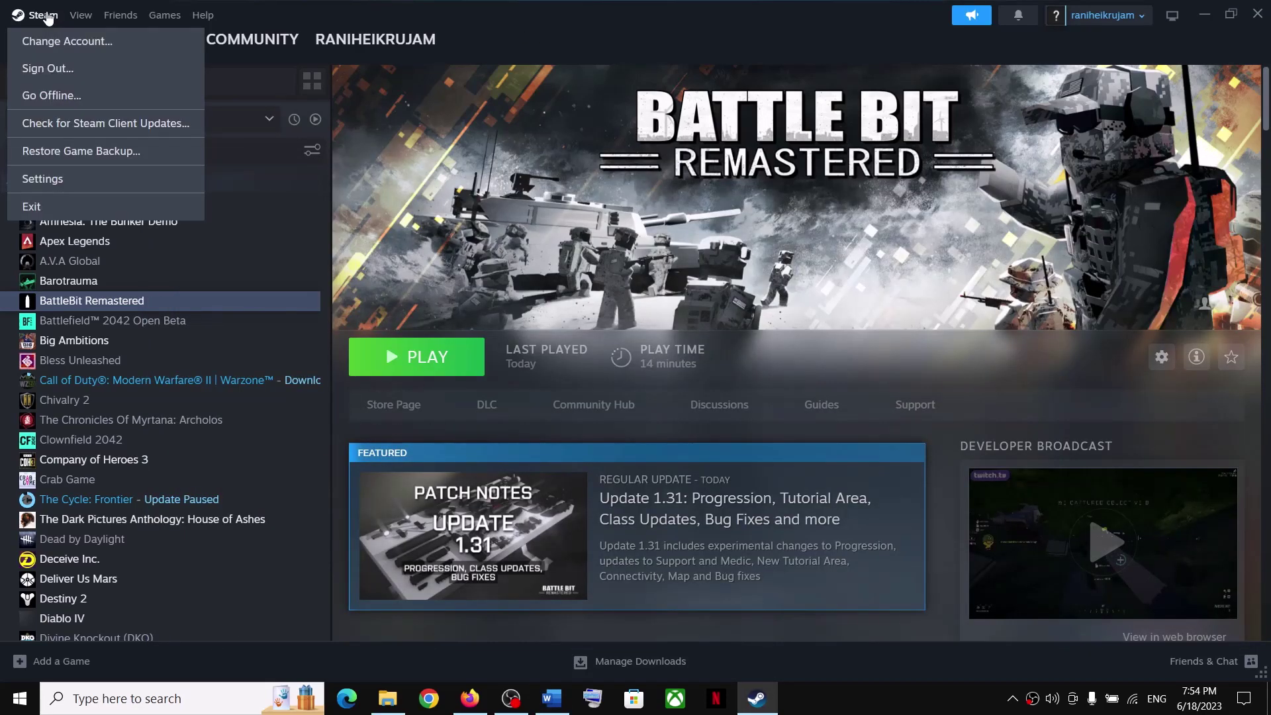
pyautogui.click(63, 211)
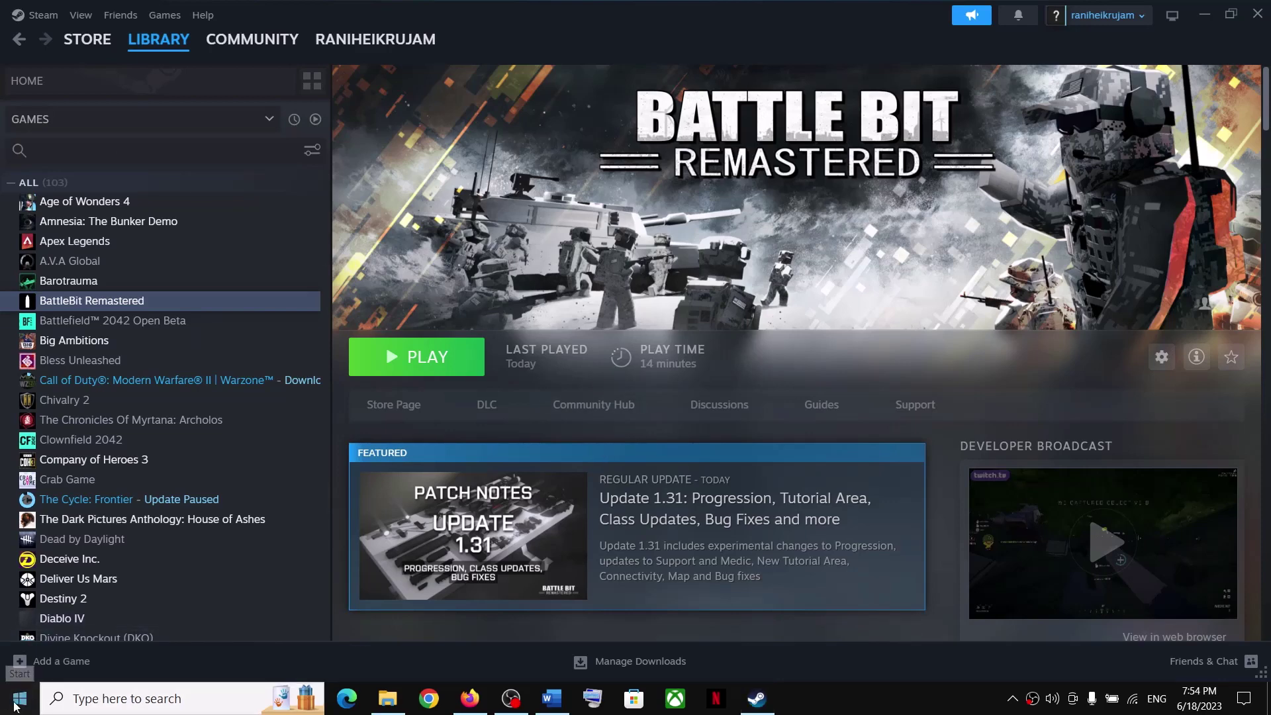
# Step: View the Windows power options for restarting the PC and close them without choosing one
pyautogui.press('super')
pyautogui.click(30, 662)
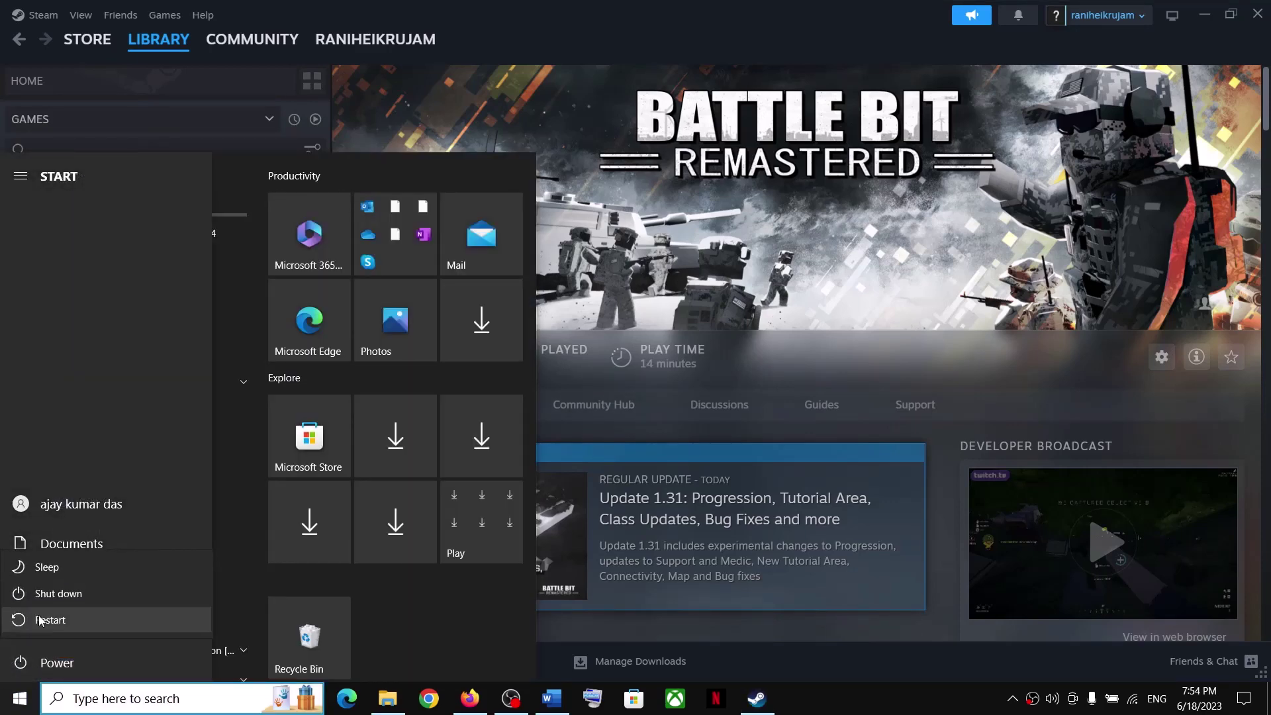
pyautogui.press('Escape')
pyautogui.press('Escape')
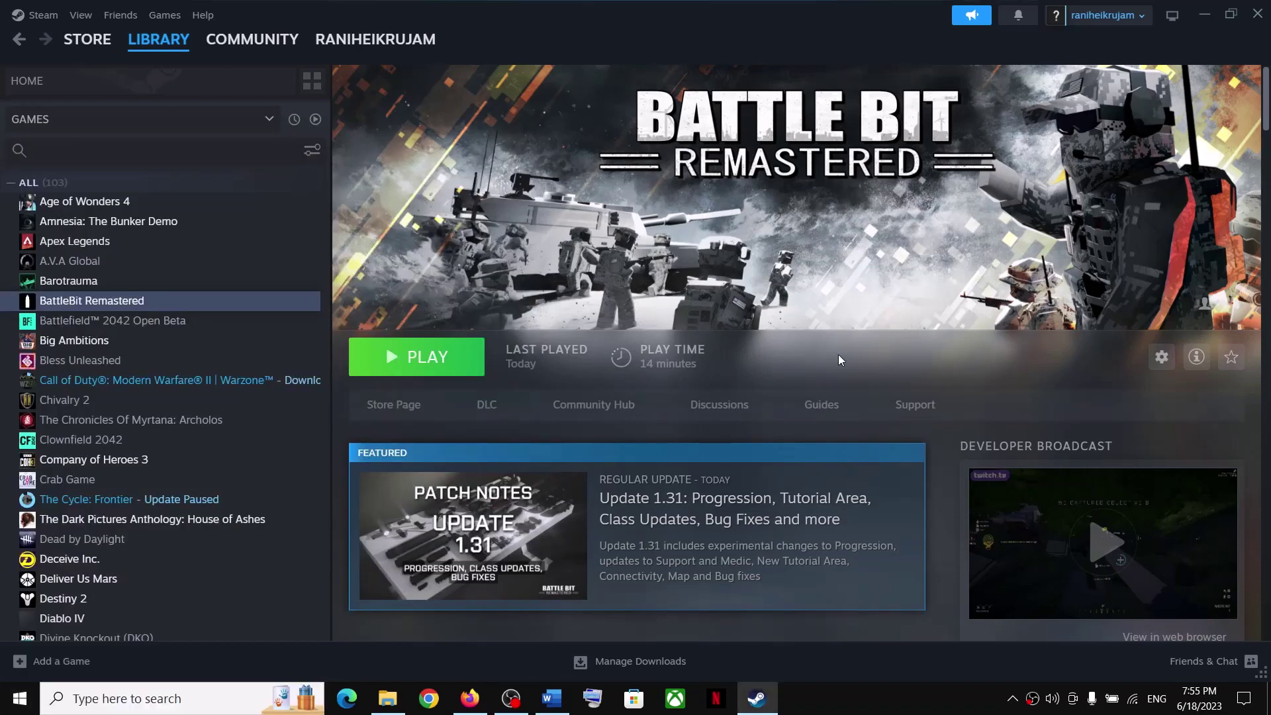
# Step: Switch to Word, highlight the note "Install and repair EAC", and return to Steam
pyautogui.click(552, 699)
pyautogui.scroll(-1, 320, 474)
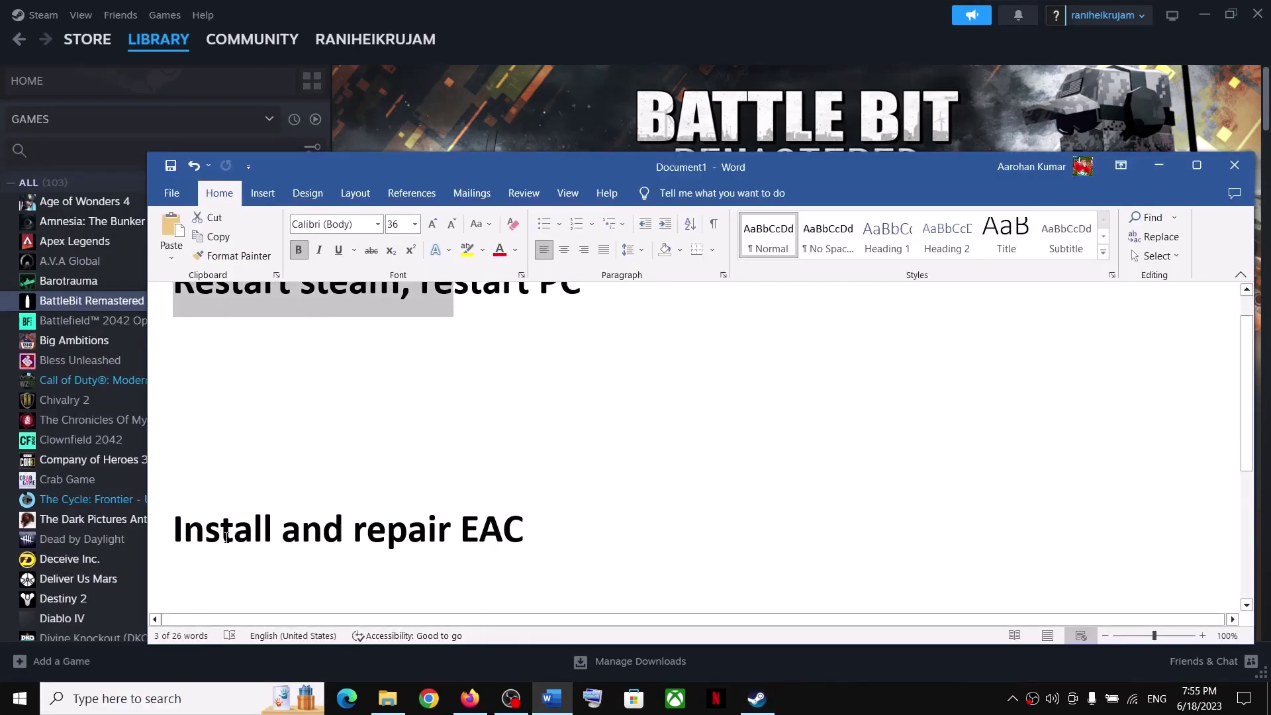
pyautogui.moveTo(174, 530); pyautogui.dragTo(523, 529)
pyautogui.click(1157, 166)
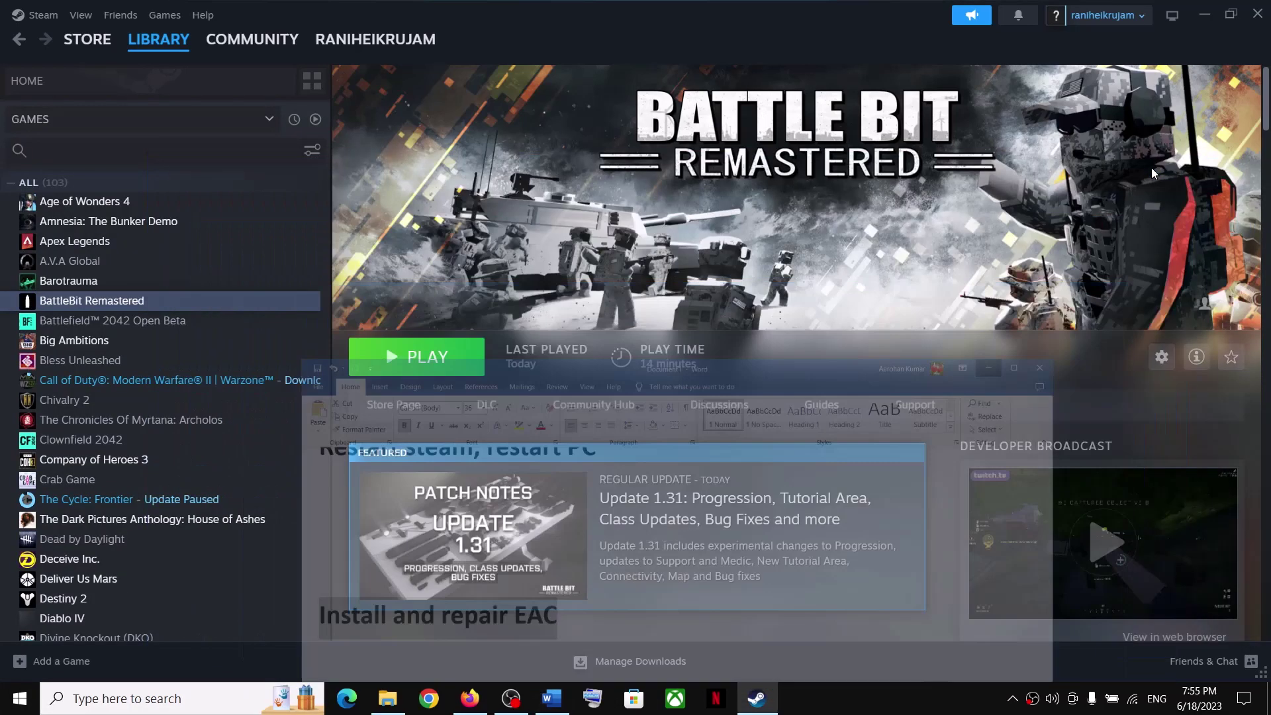
# Step: Launch BattleBit Remastered with the "Install & Repair Easy Anti Cheat" launch option
pyautogui.click(448, 363)
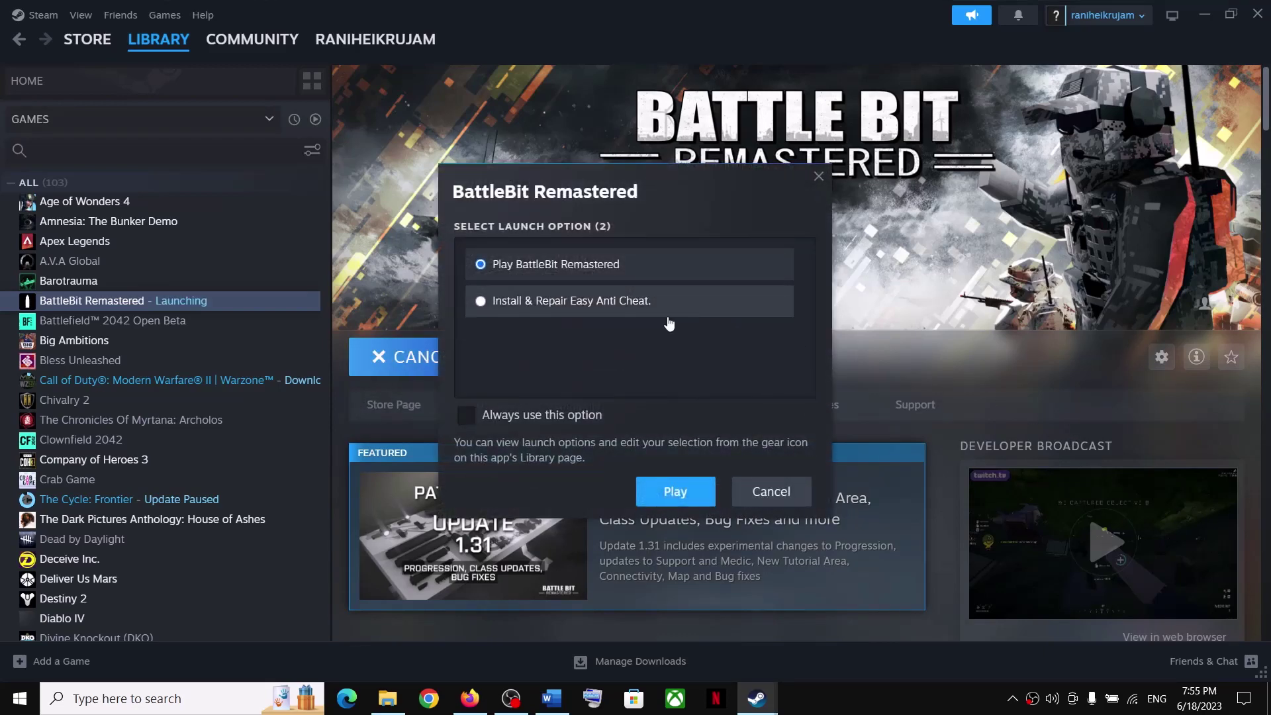
pyautogui.click(510, 308)
pyautogui.click(698, 495)
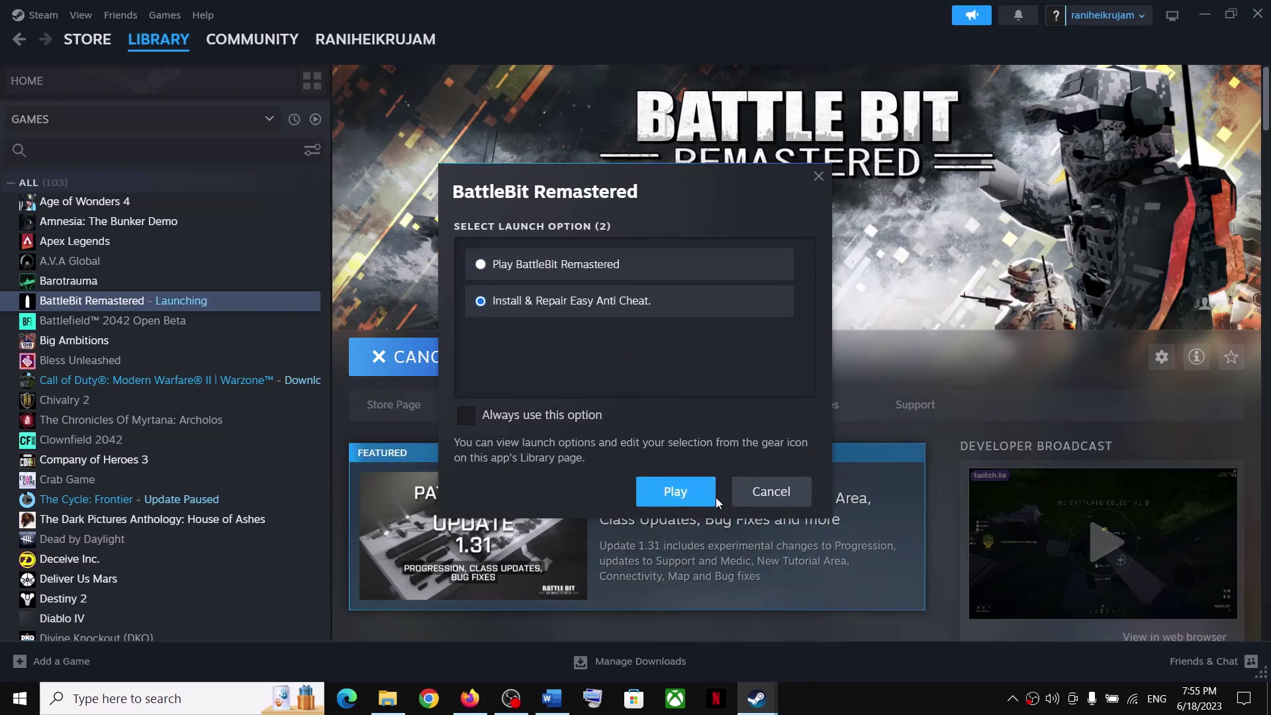
# Step: Switch to Word and highlight the note "Launch the game as an administrator from the game installation folder"
pyautogui.click(551, 698)
pyautogui.scroll(-2, 387, 528)
pyautogui.scroll(-4, 387, 528)
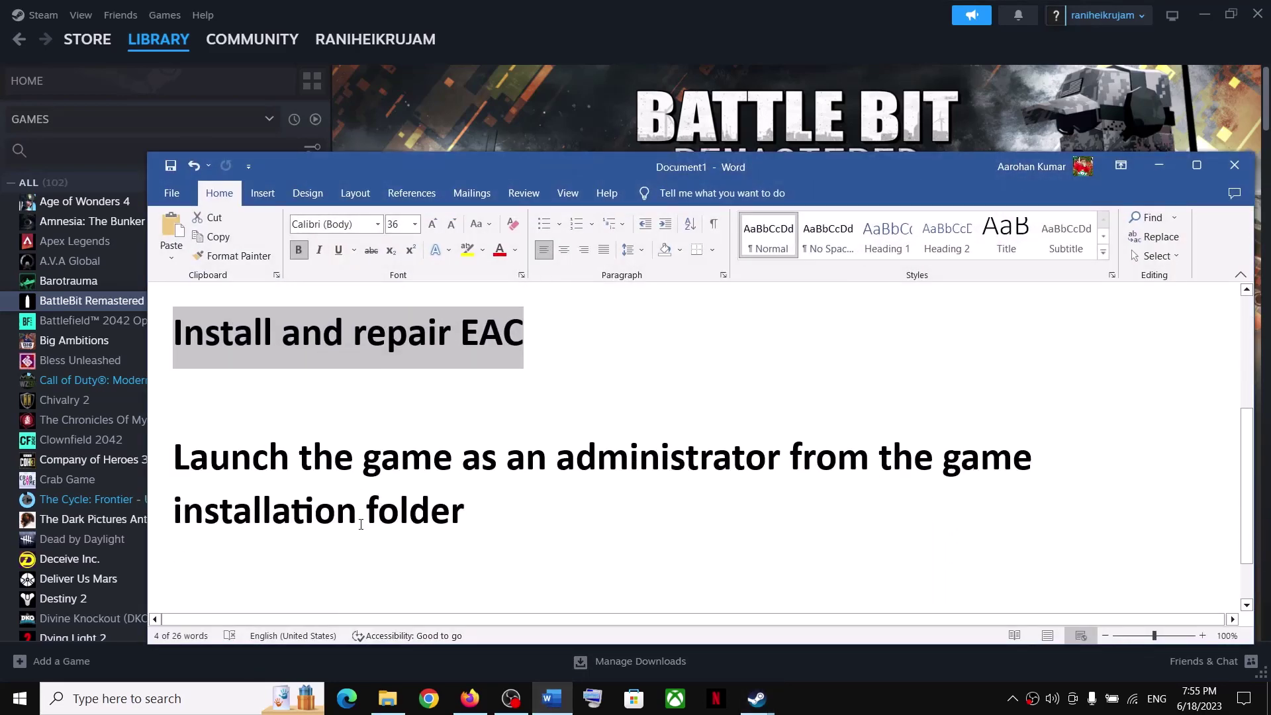
pyautogui.scroll(1, 214, 452)
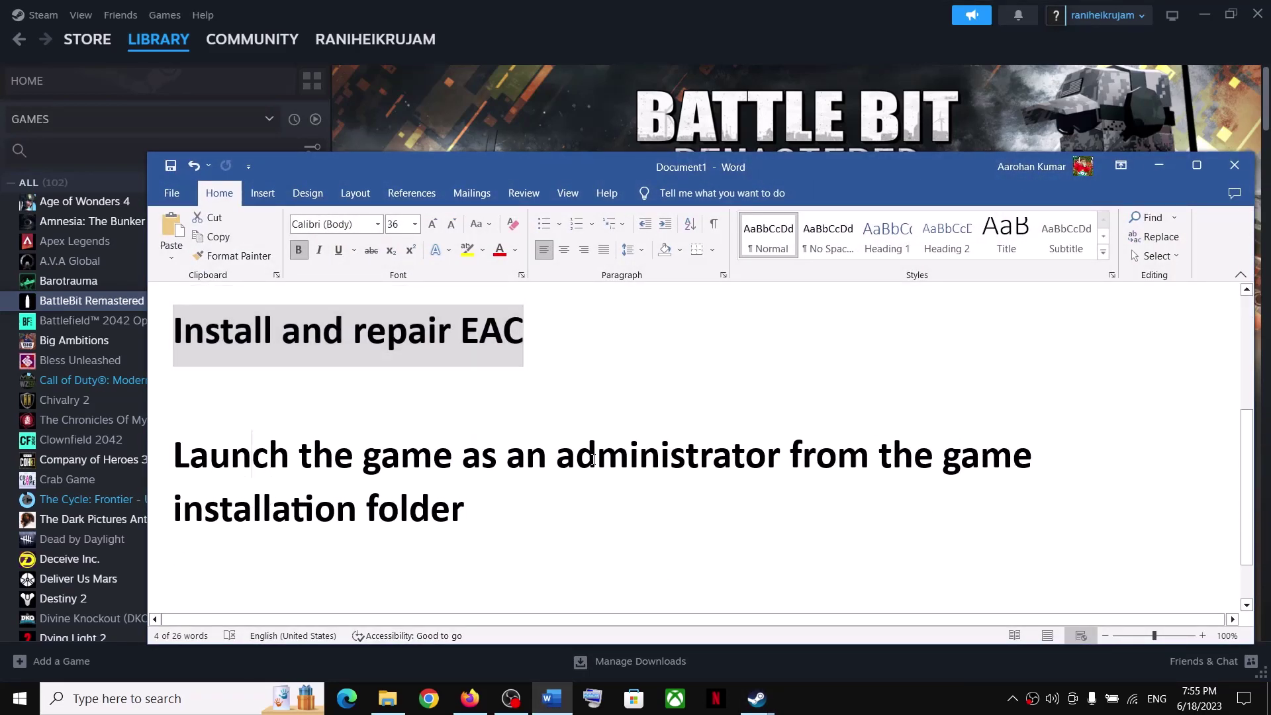
pyautogui.moveTo(174, 455); pyautogui.dragTo(878, 491)
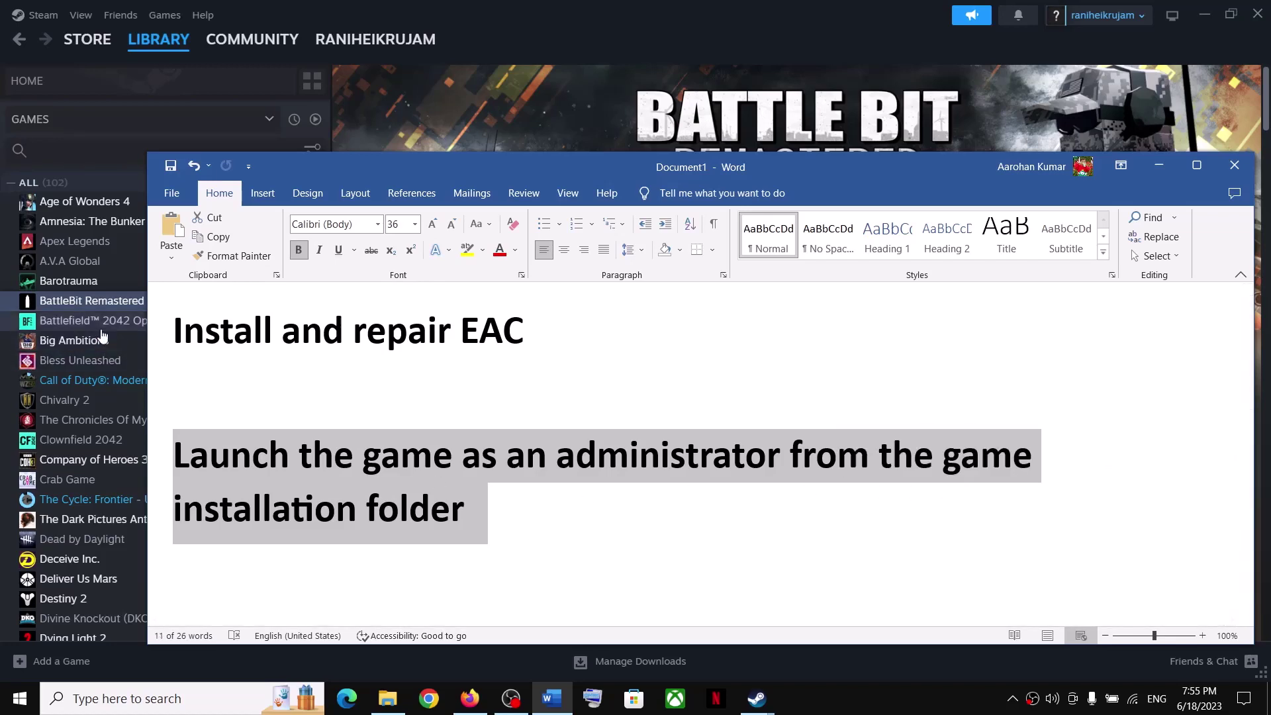
# Step: Bring up the BattleBit Remastered installation folder in File Explorer
pyautogui.rightClick(74, 303)
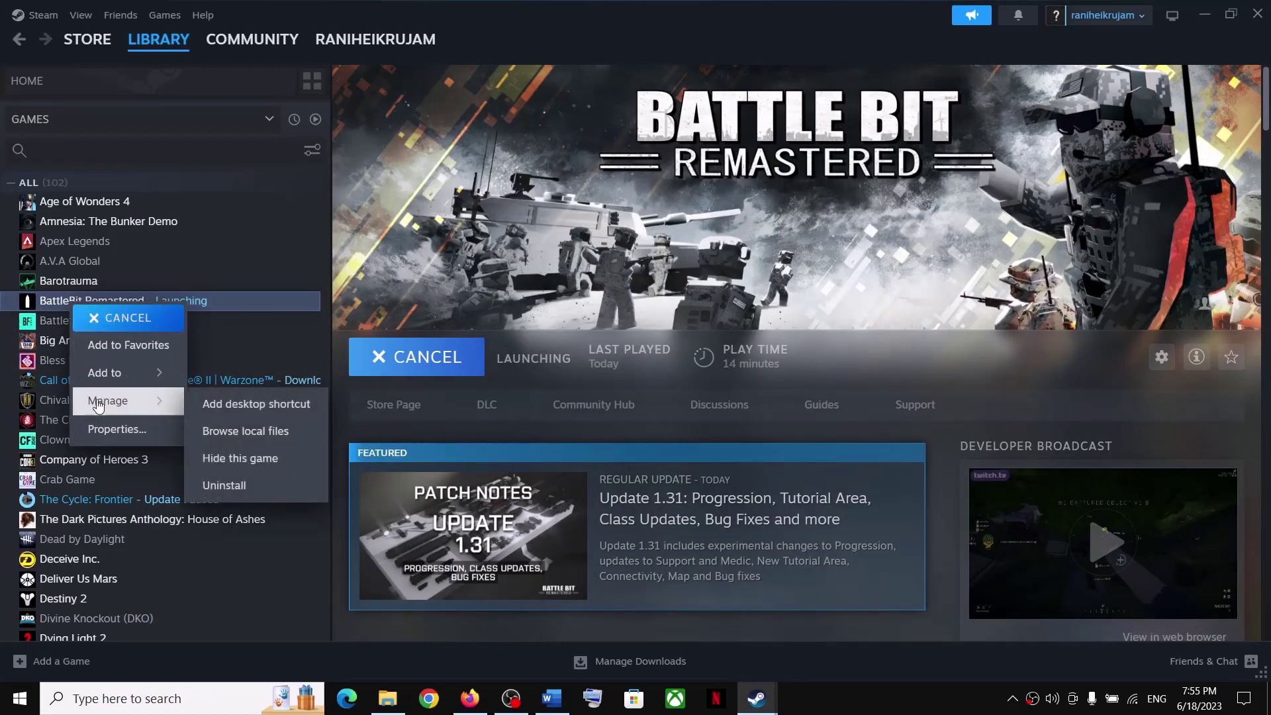
pyautogui.click(605, 424)
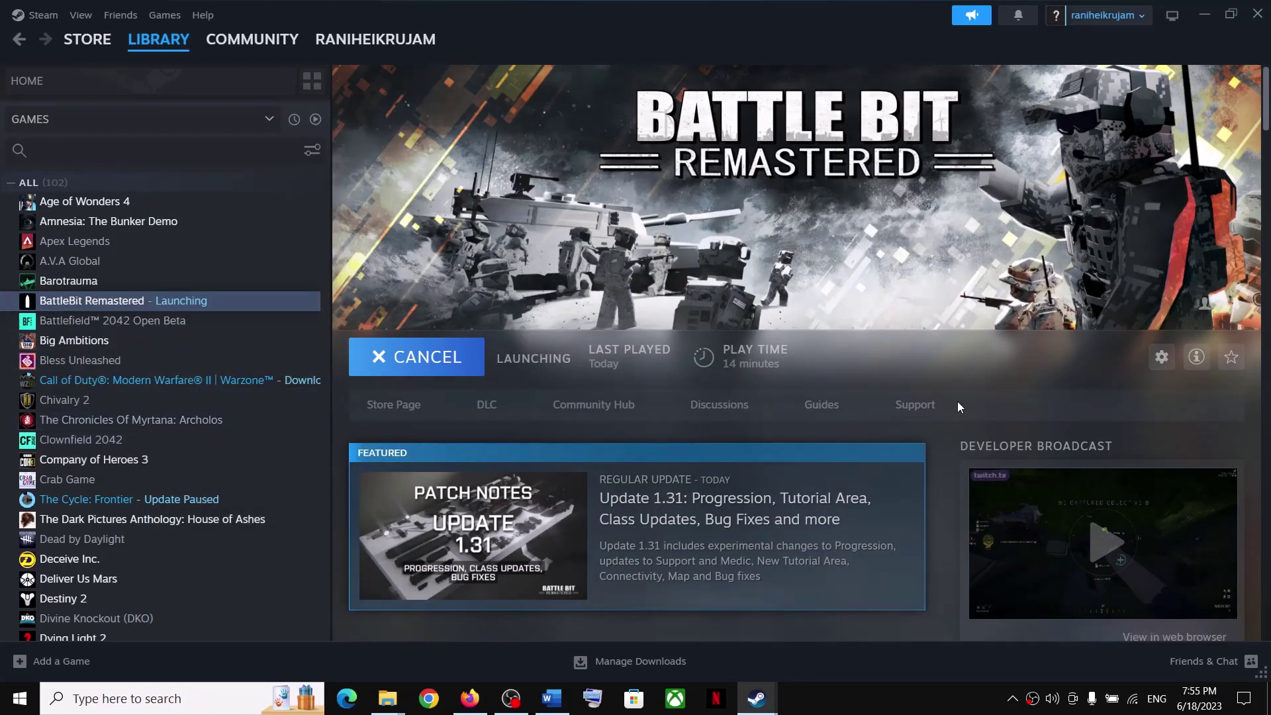
pyautogui.moveTo(389, 698)
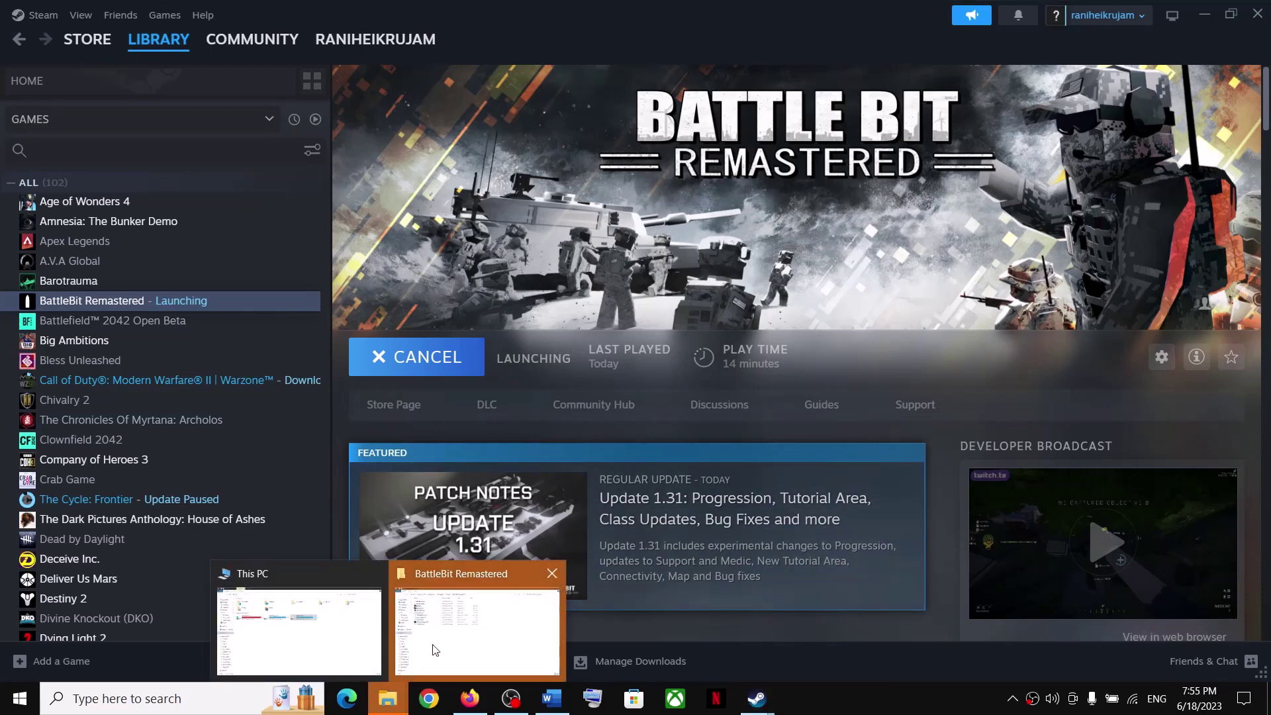
pyautogui.click(434, 635)
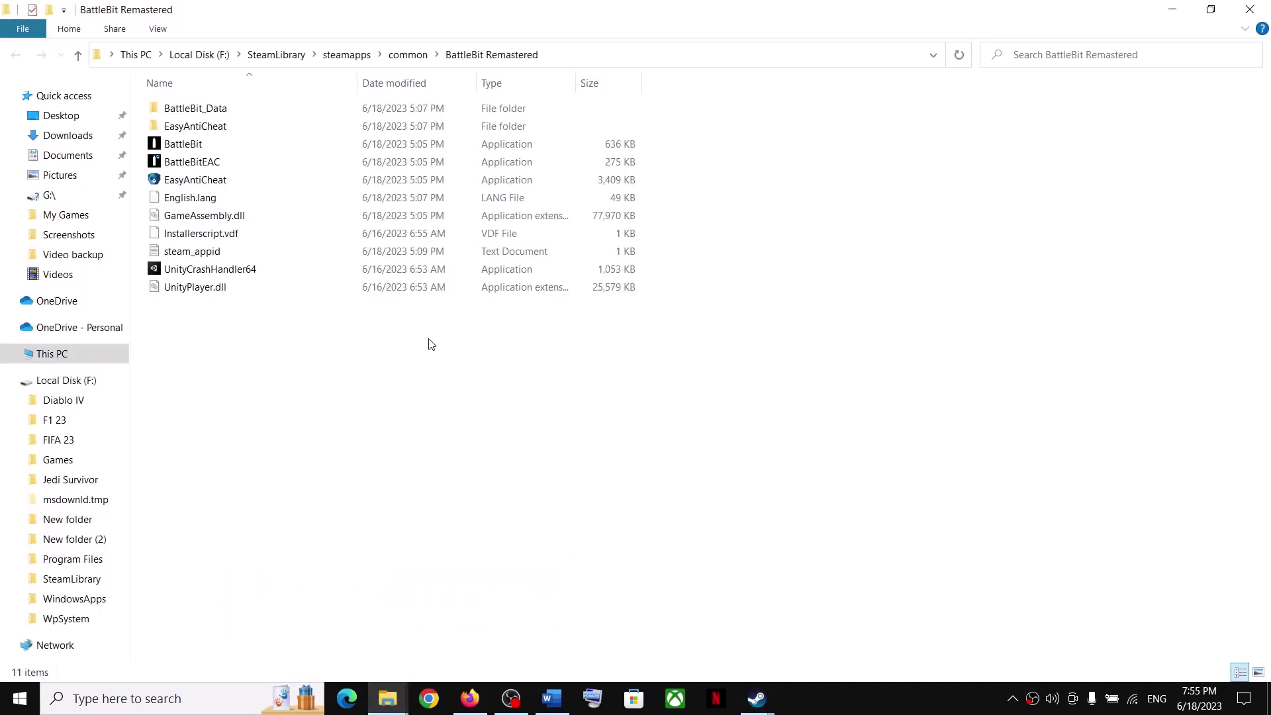
# Step: Check the run-as-administrator option for the BattleBit, BattleBitEAC and EasyAntiCheat applications without running them, and return to Steam
pyautogui.click(183, 145)
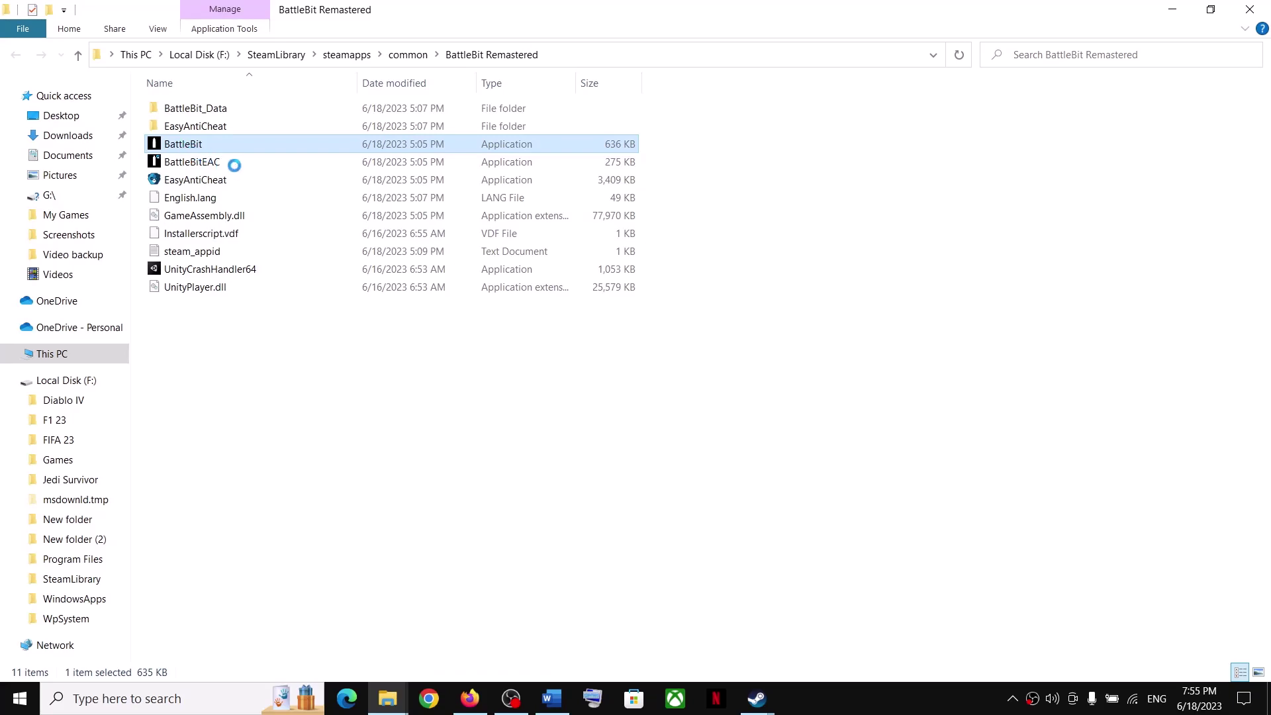
pyautogui.rightClick(182, 147)
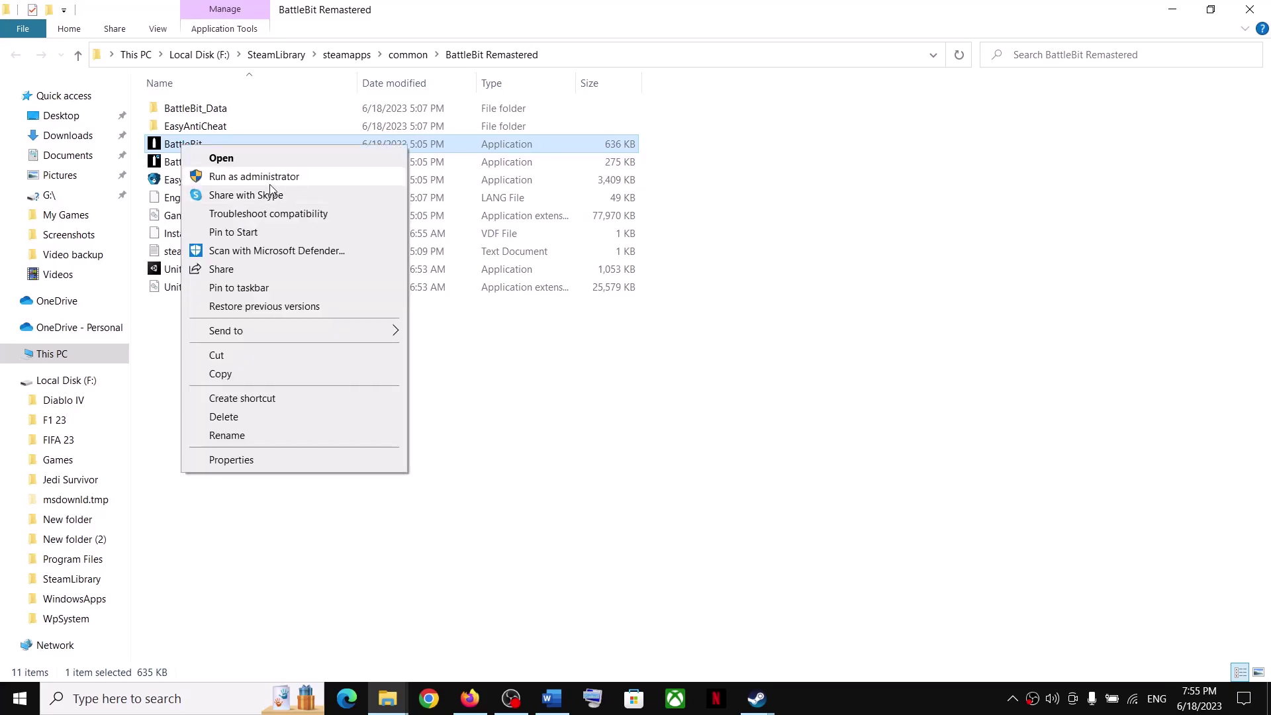
pyautogui.press('Escape')
pyautogui.click(193, 163)
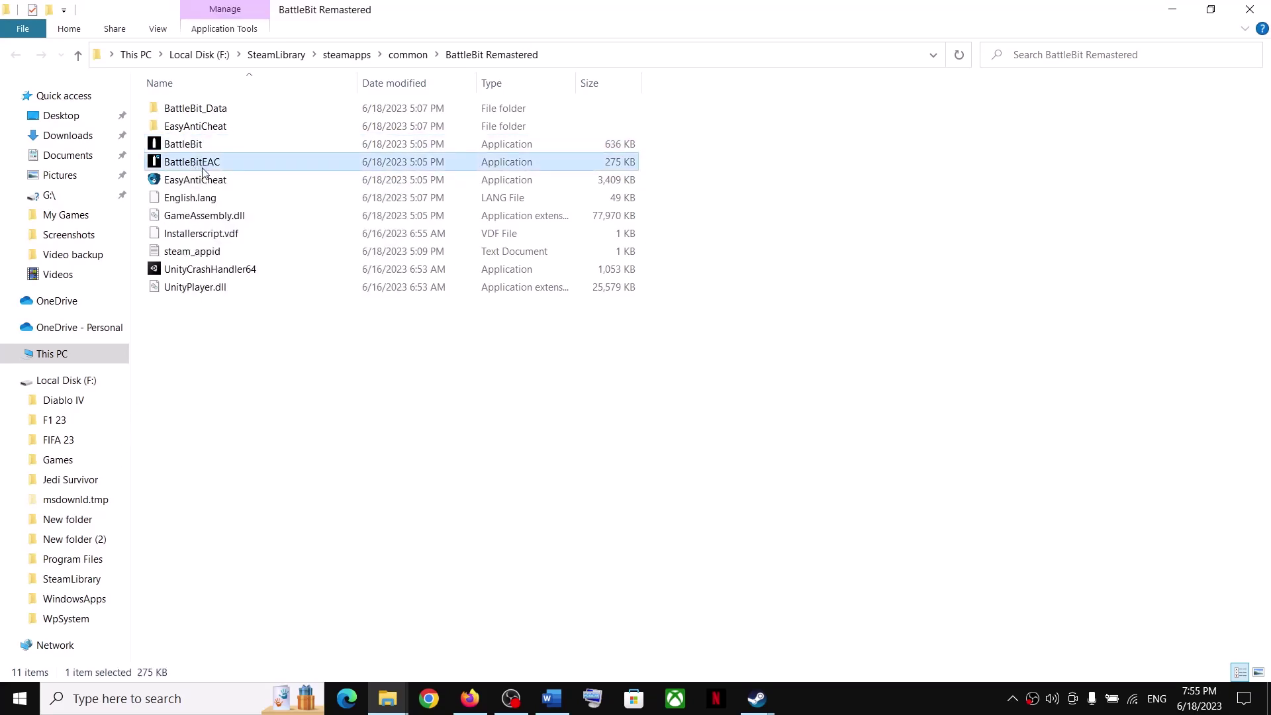
pyautogui.rightClick(202, 167)
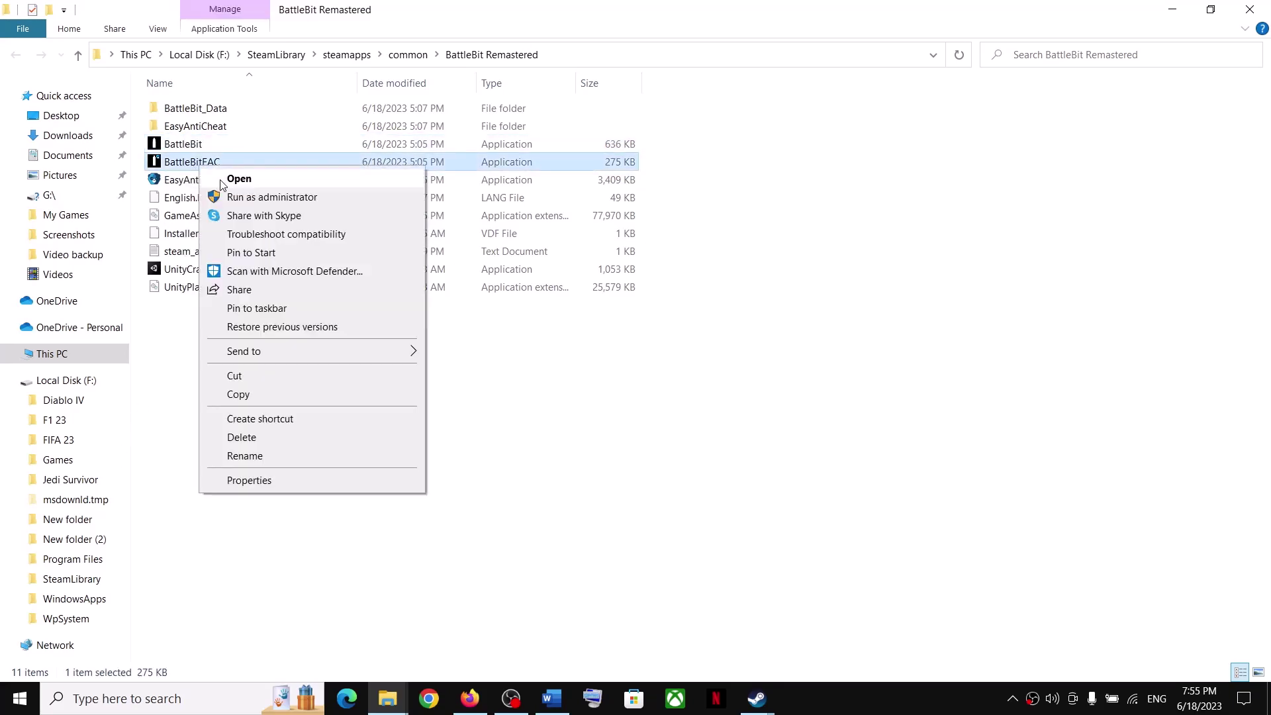
pyautogui.click(157, 341)
pyautogui.click(202, 183)
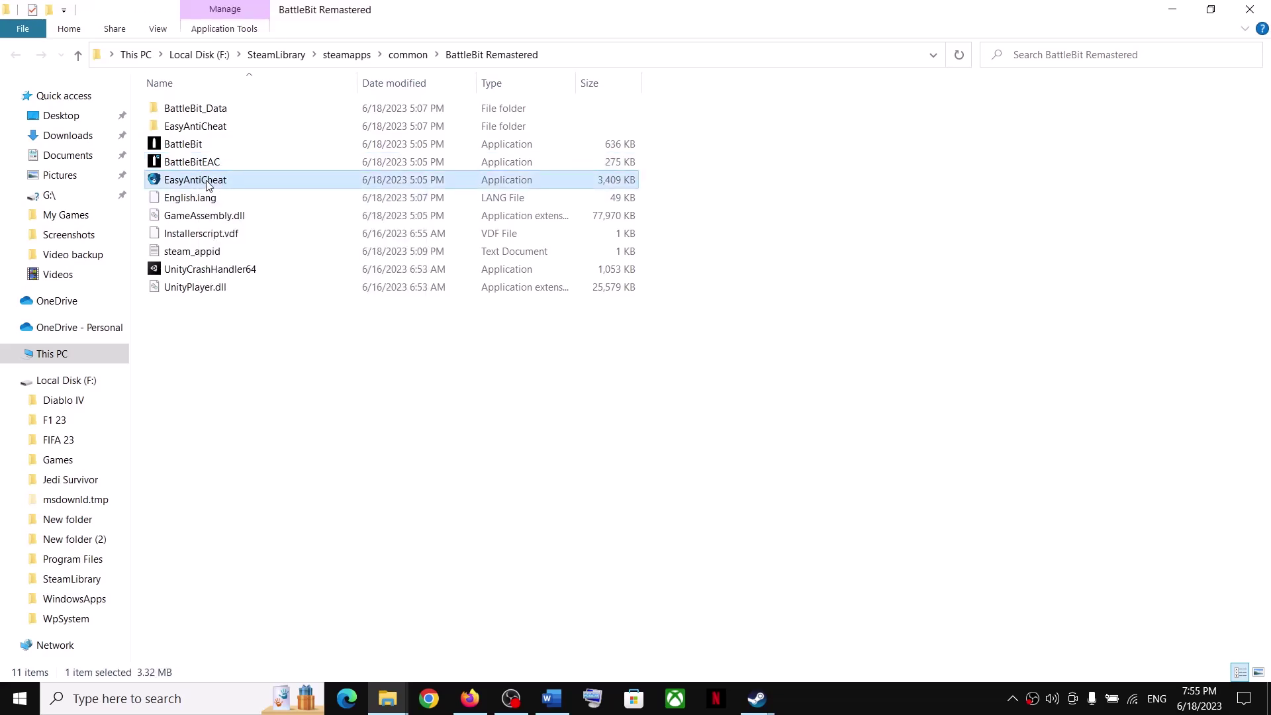
pyautogui.rightClick(206, 183)
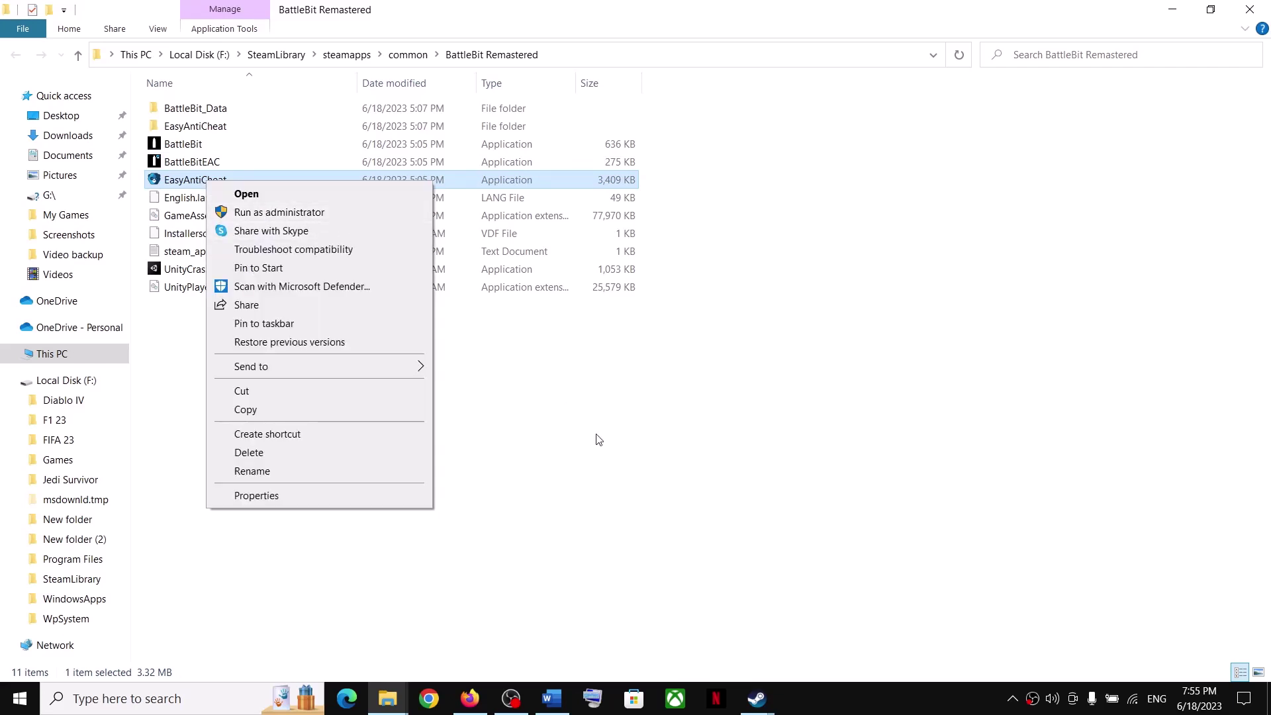
pyautogui.click(771, 362)
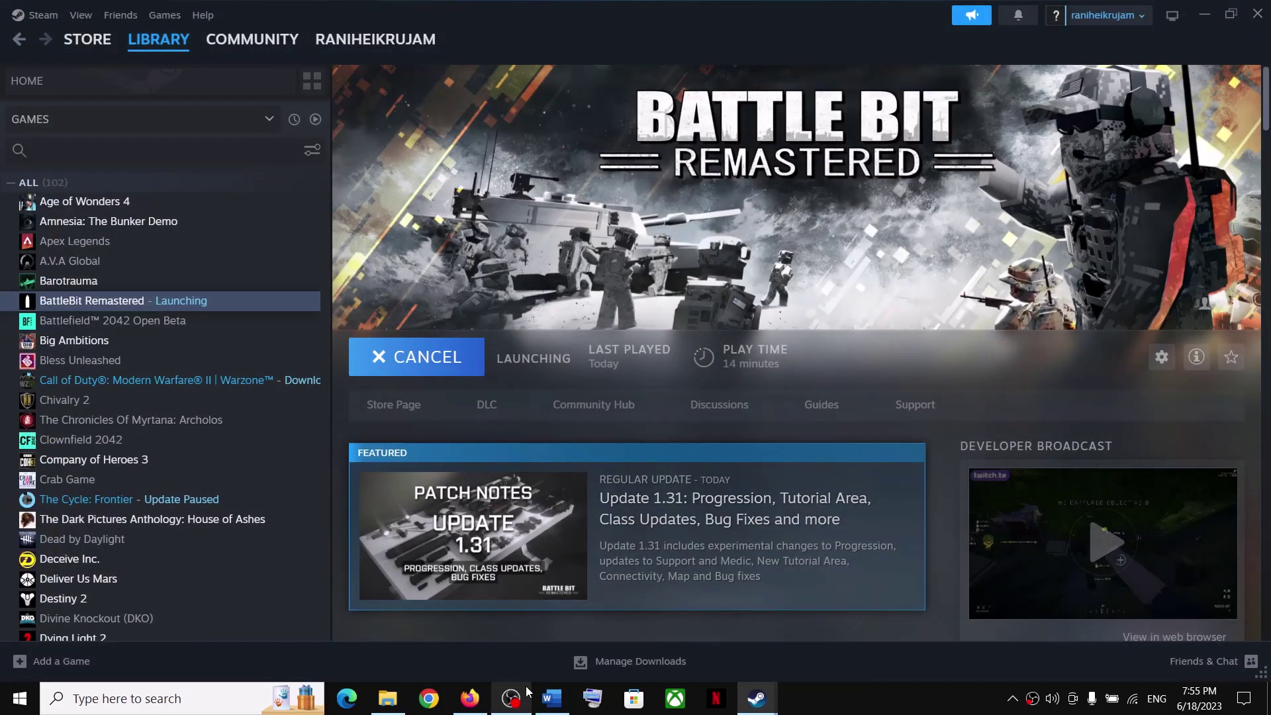
# Step: Switch to Word and highlight the note "Try installing another game which has EasyAntiCheat"
pyautogui.click(549, 698)
pyautogui.scroll(-2, 486, 468)
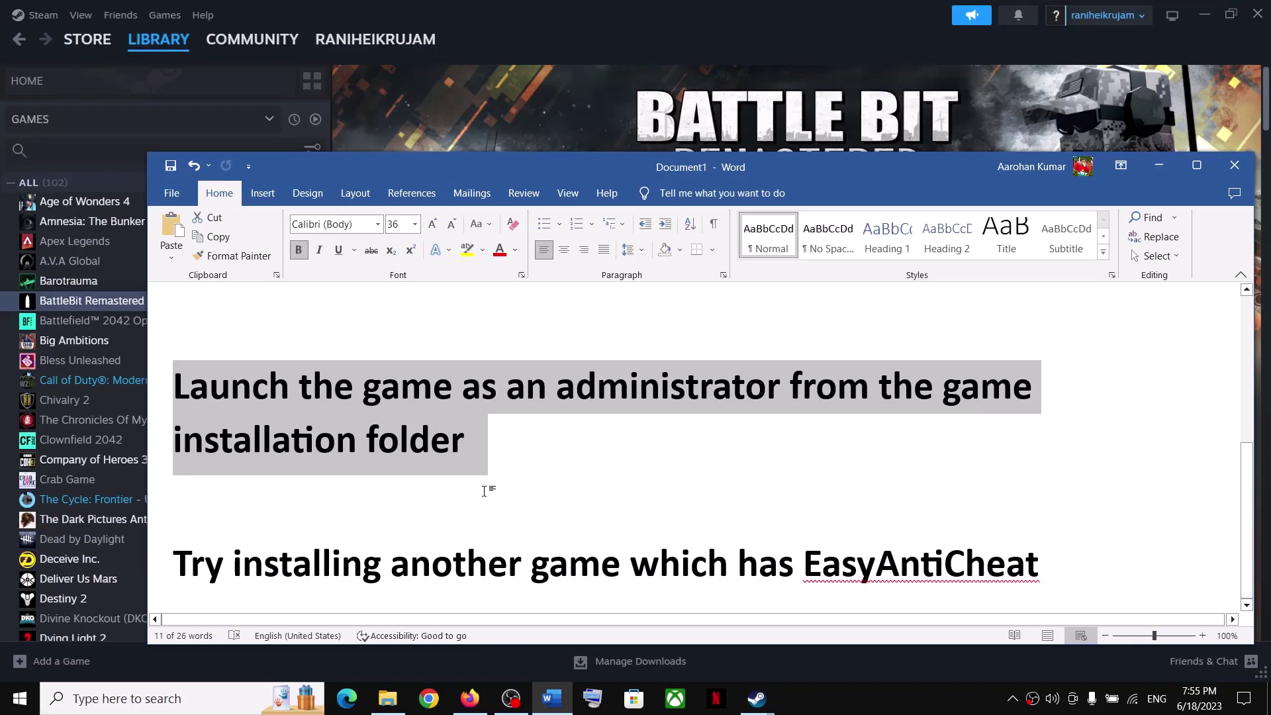
pyautogui.click(235, 556)
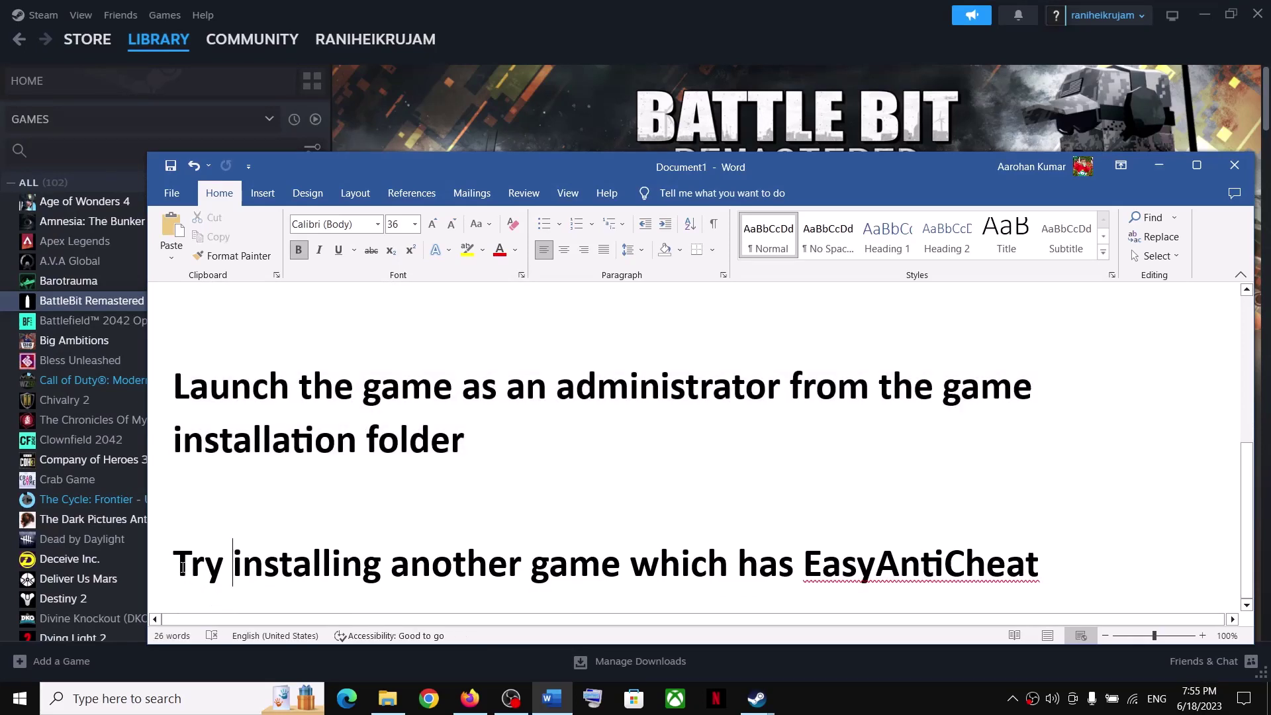
pyautogui.moveTo(173, 566); pyautogui.dragTo(941, 563)
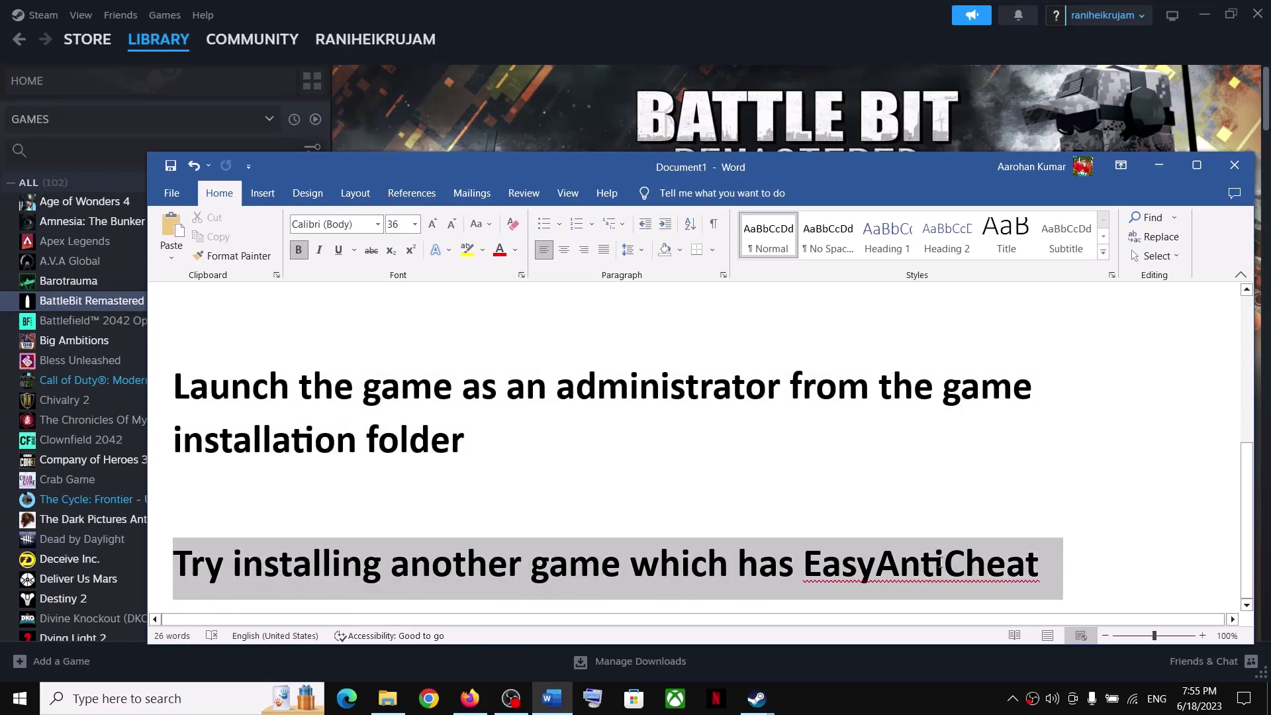
# Step: Return to Steam, view the Apex Legends library page as another game to install, and select BattleBit Remastered again
pyautogui.click(1159, 165)
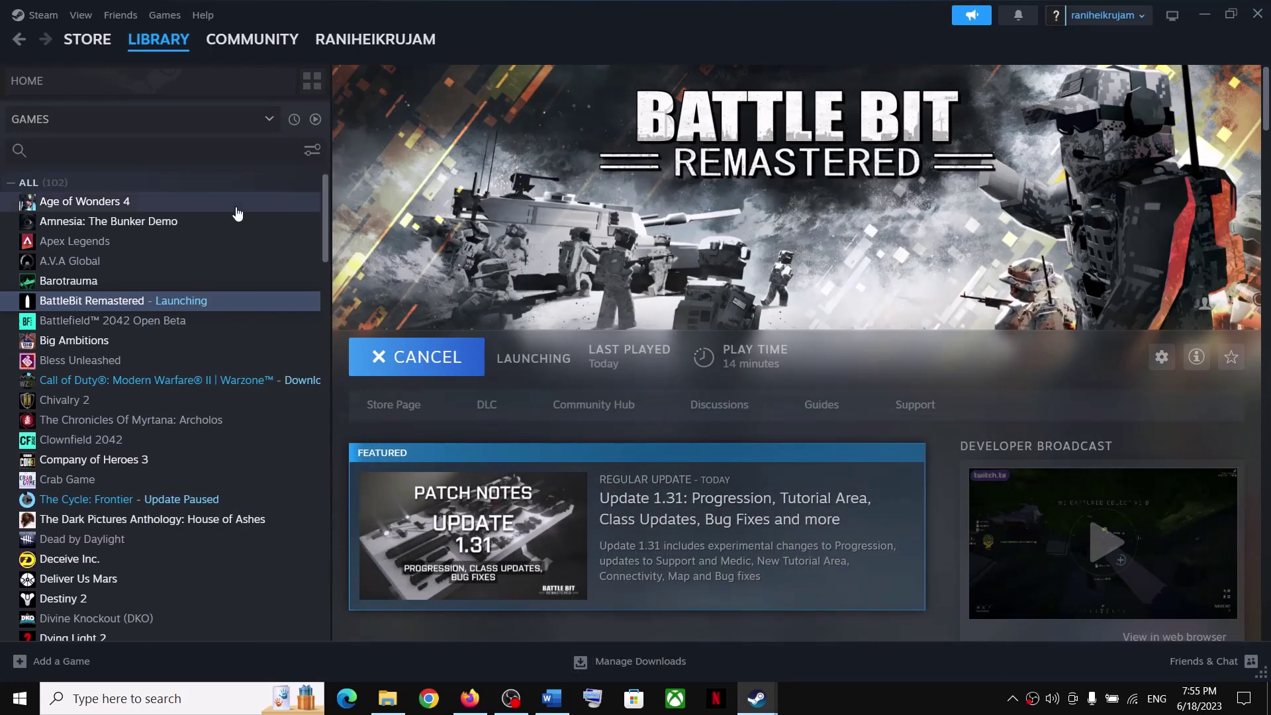
pyautogui.click(86, 246)
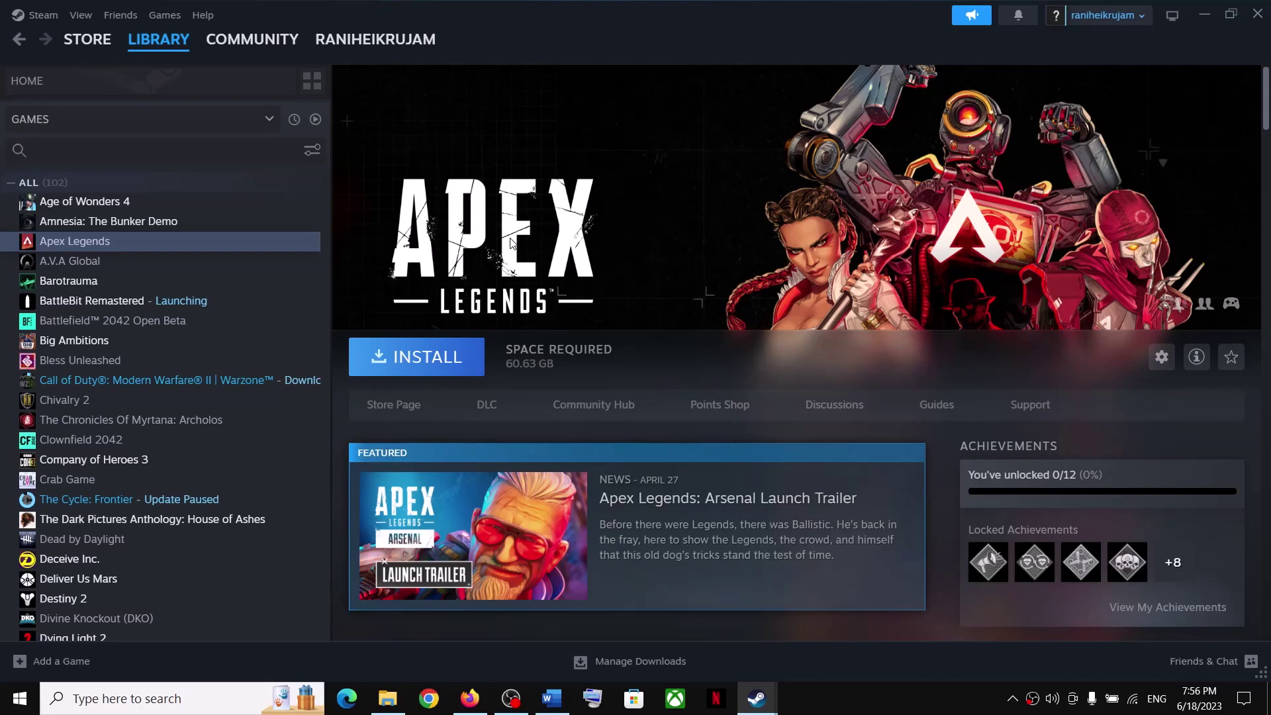
pyautogui.click(86, 302)
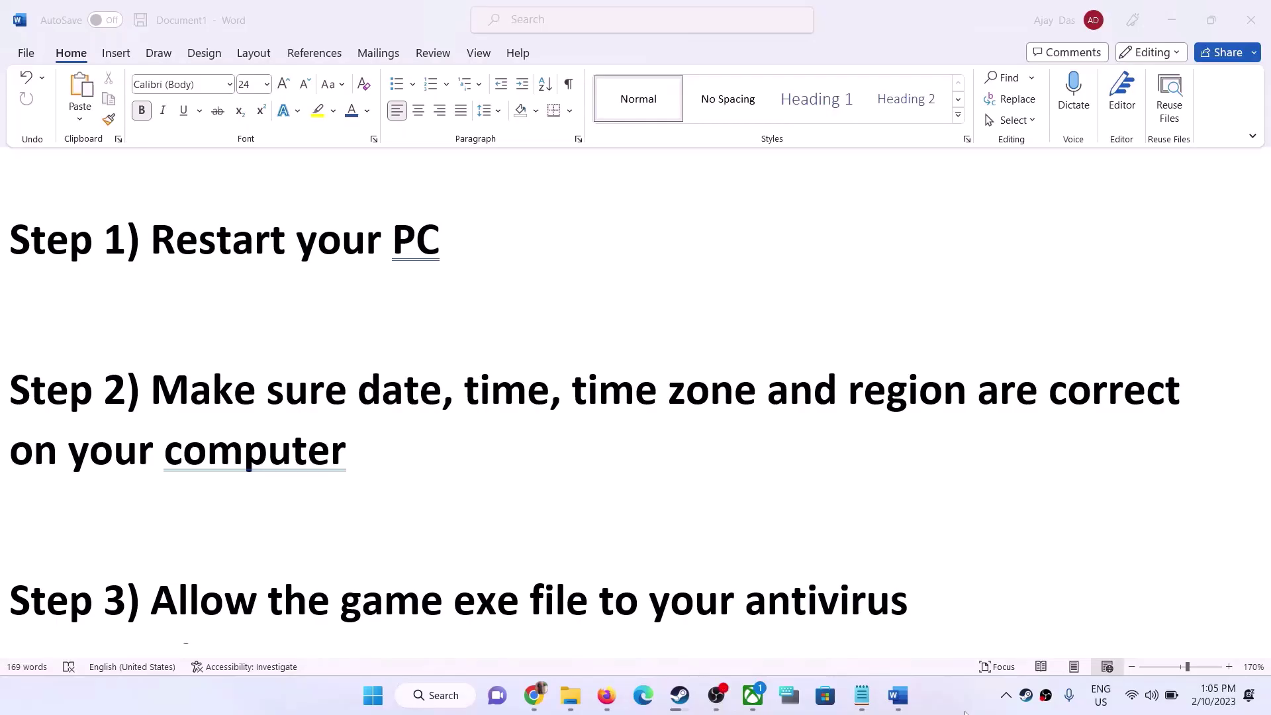
# Step: Highlight "Restart your PC" in the Word document's Step 1 and view the Windows restart option
pyautogui.click(182, 247)
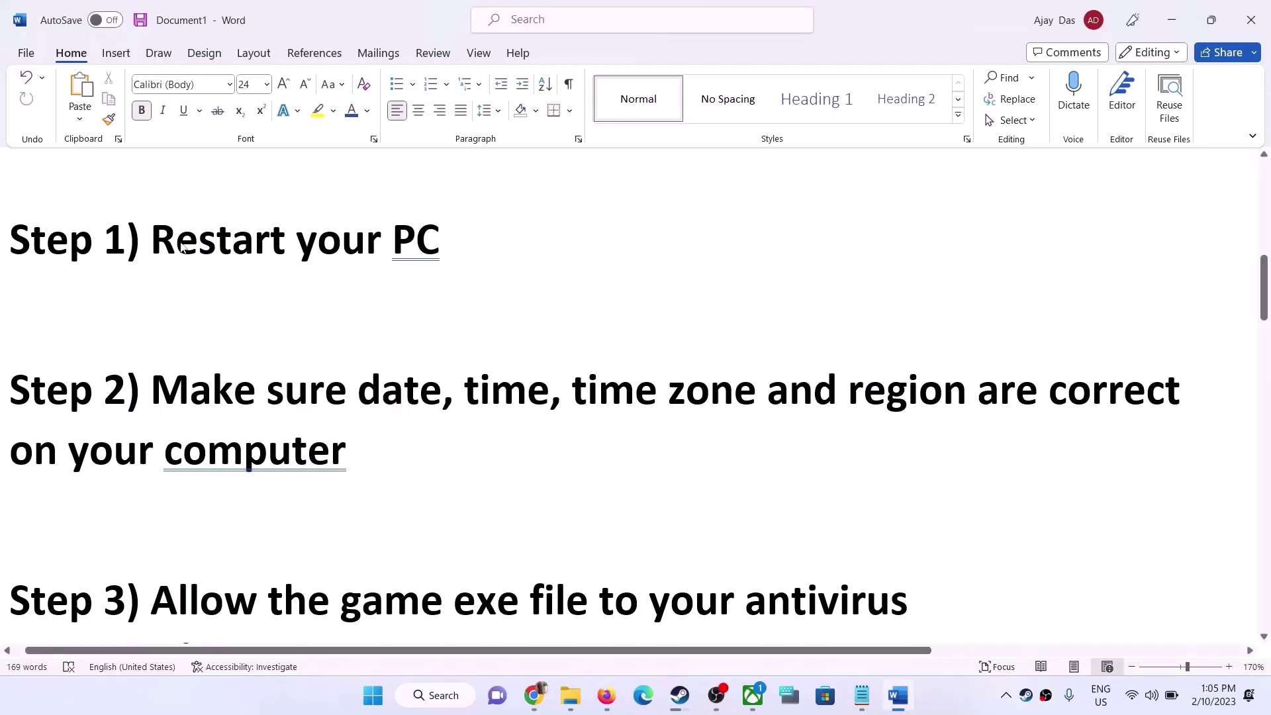
pyautogui.moveTo(152, 239); pyautogui.dragTo(489, 238)
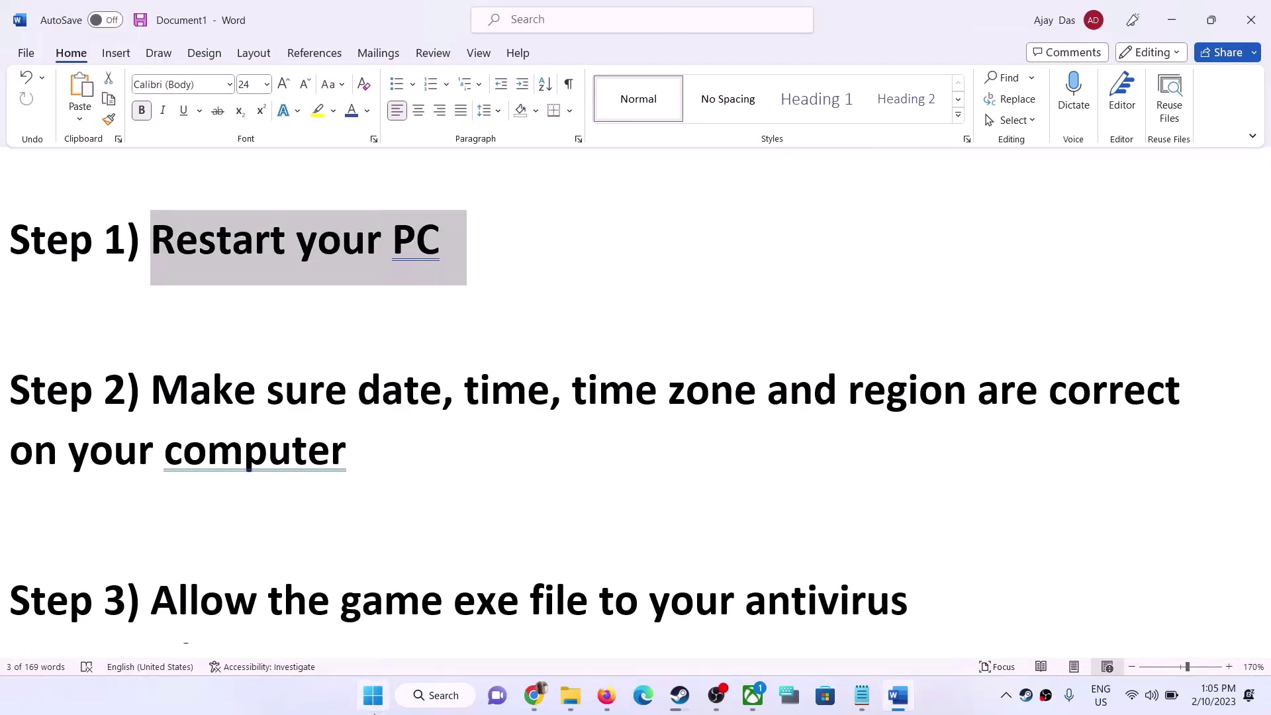
pyautogui.click(373, 695)
pyautogui.click(841, 637)
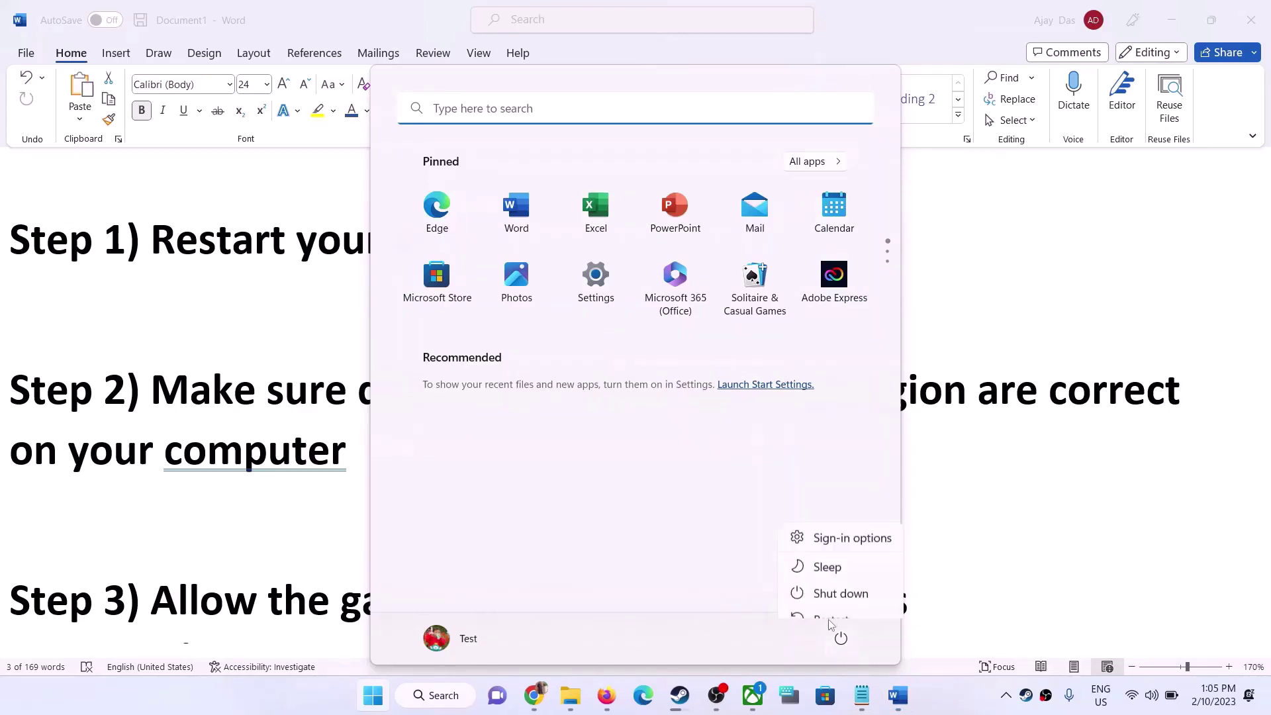
pyautogui.click(317, 480)
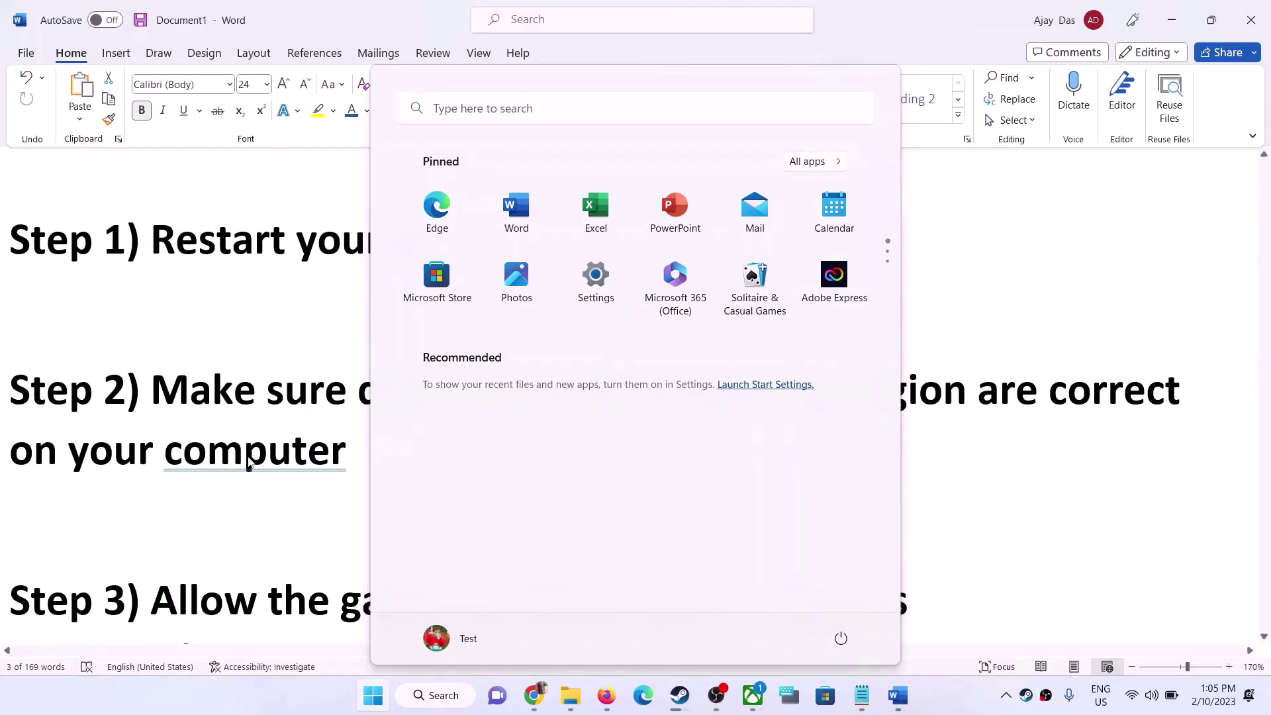
# Step: Highlight the Step 2 note in the document, open the Windows date and time settings, and sync the clock
pyautogui.click(218, 436)
pyautogui.moveTo(151, 391); pyautogui.dragTo(516, 430)
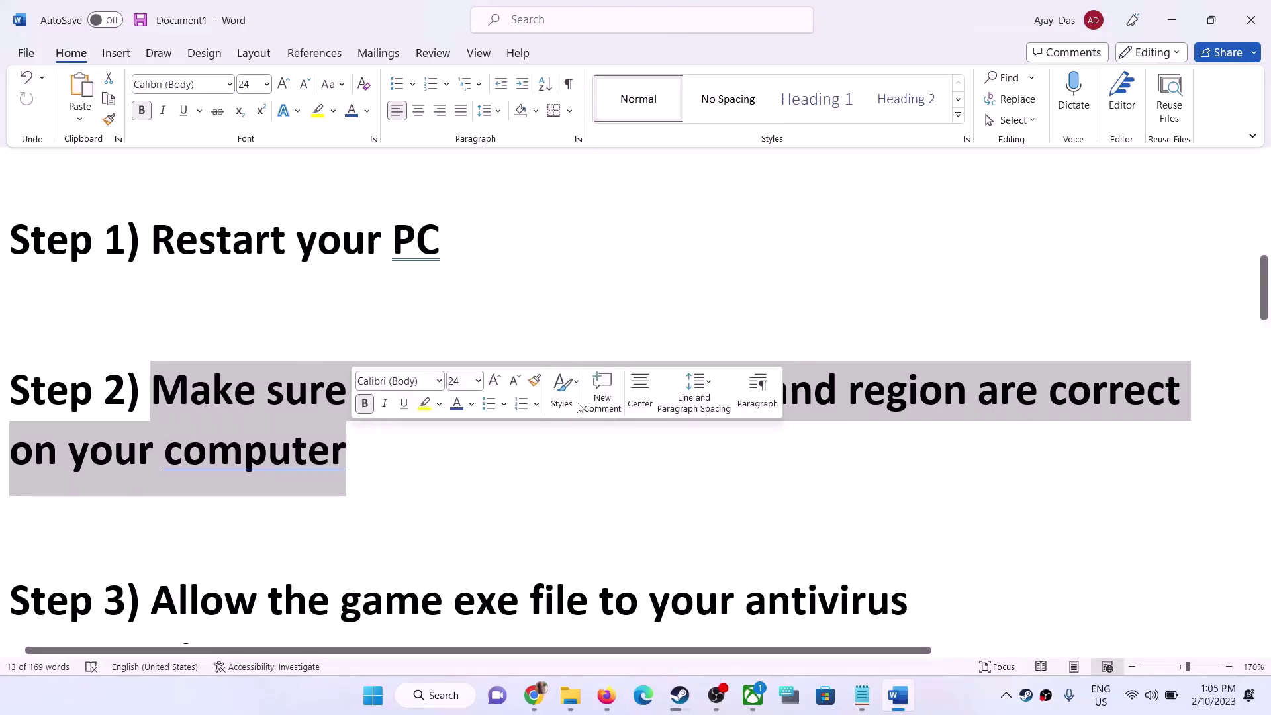
pyautogui.rightClick(1213, 700)
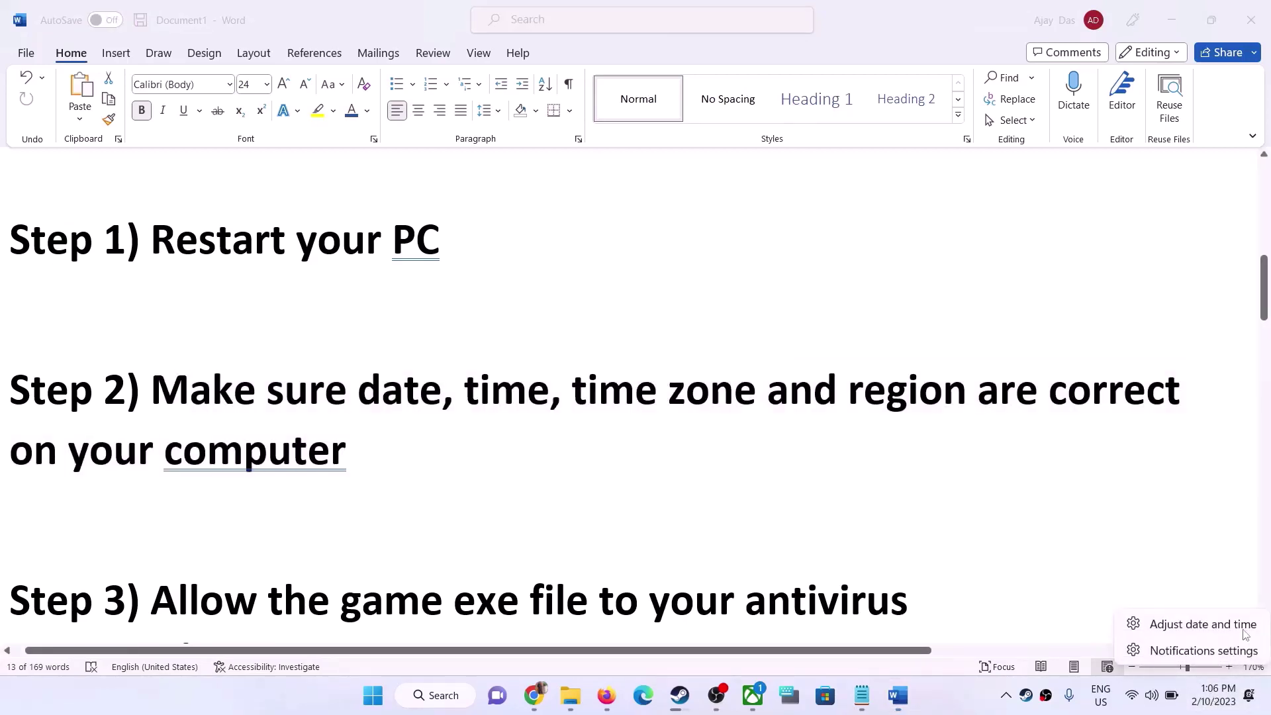
pyautogui.click(1202, 624)
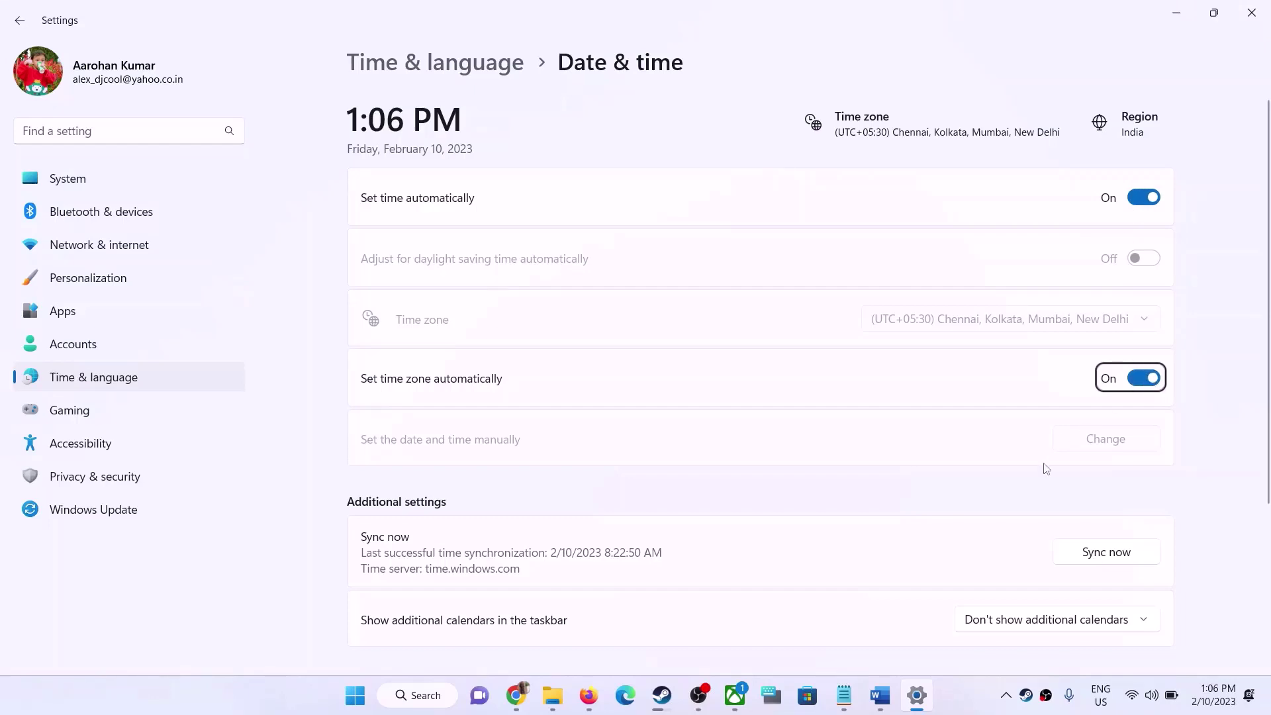
pyautogui.click(1122, 562)
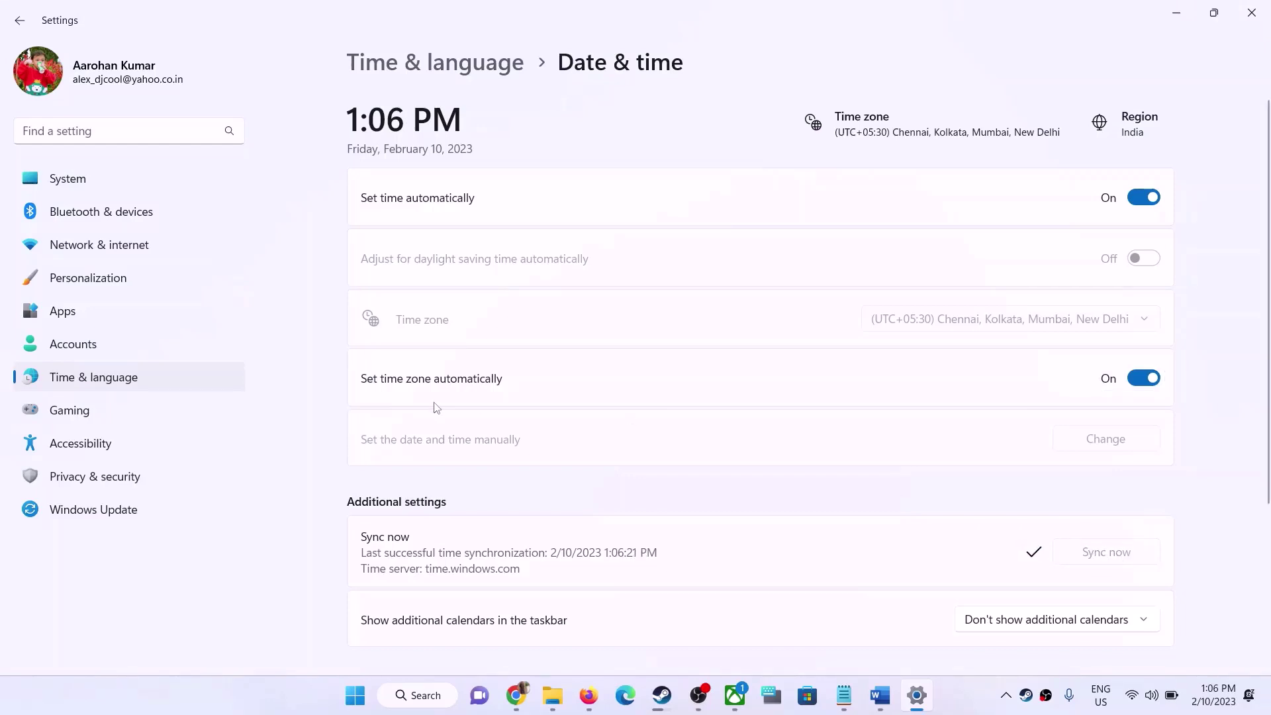
# Step: View the Language & region settings, inspect the country or region list without changing it, and close Settings
pyautogui.click(165, 384)
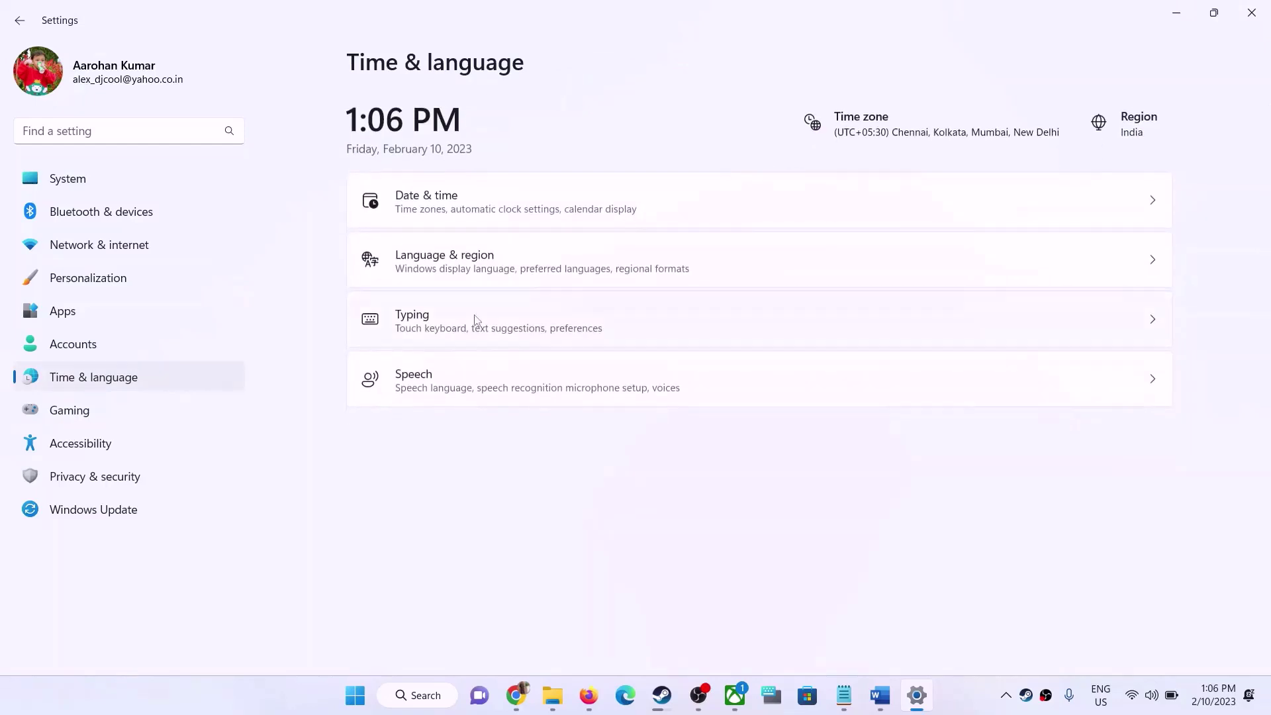
pyautogui.click(470, 271)
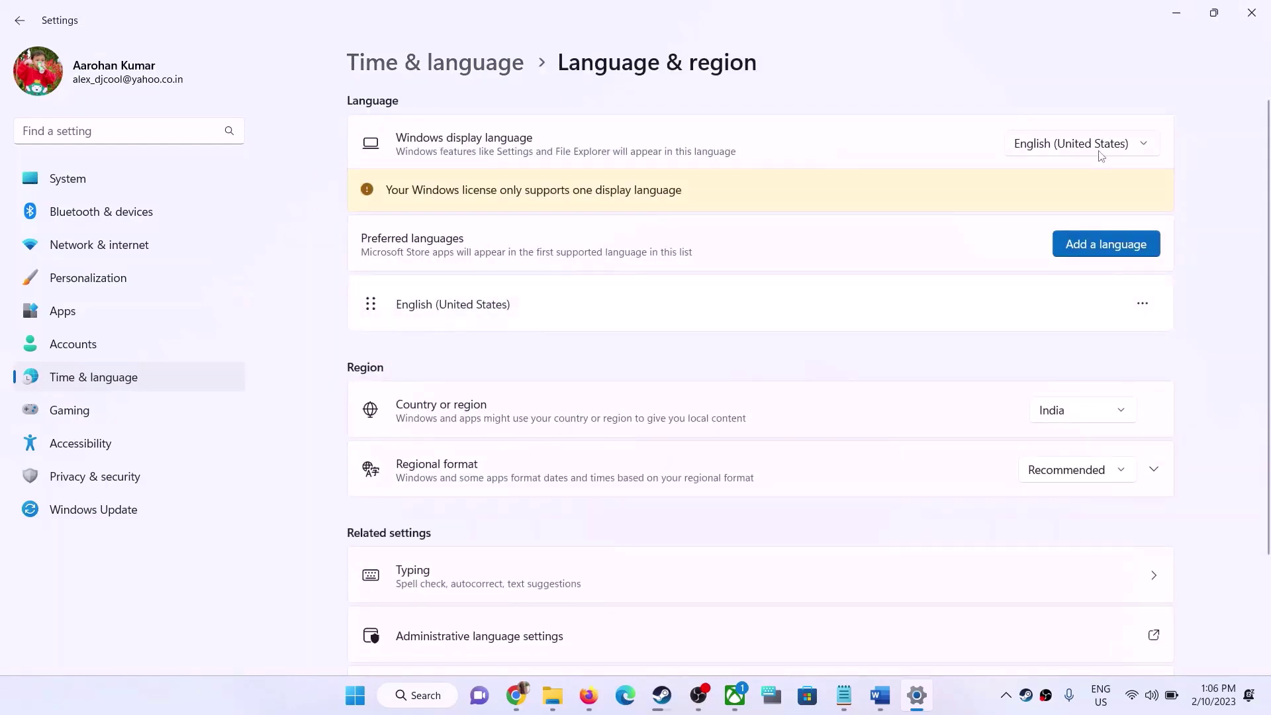
pyautogui.click(1085, 413)
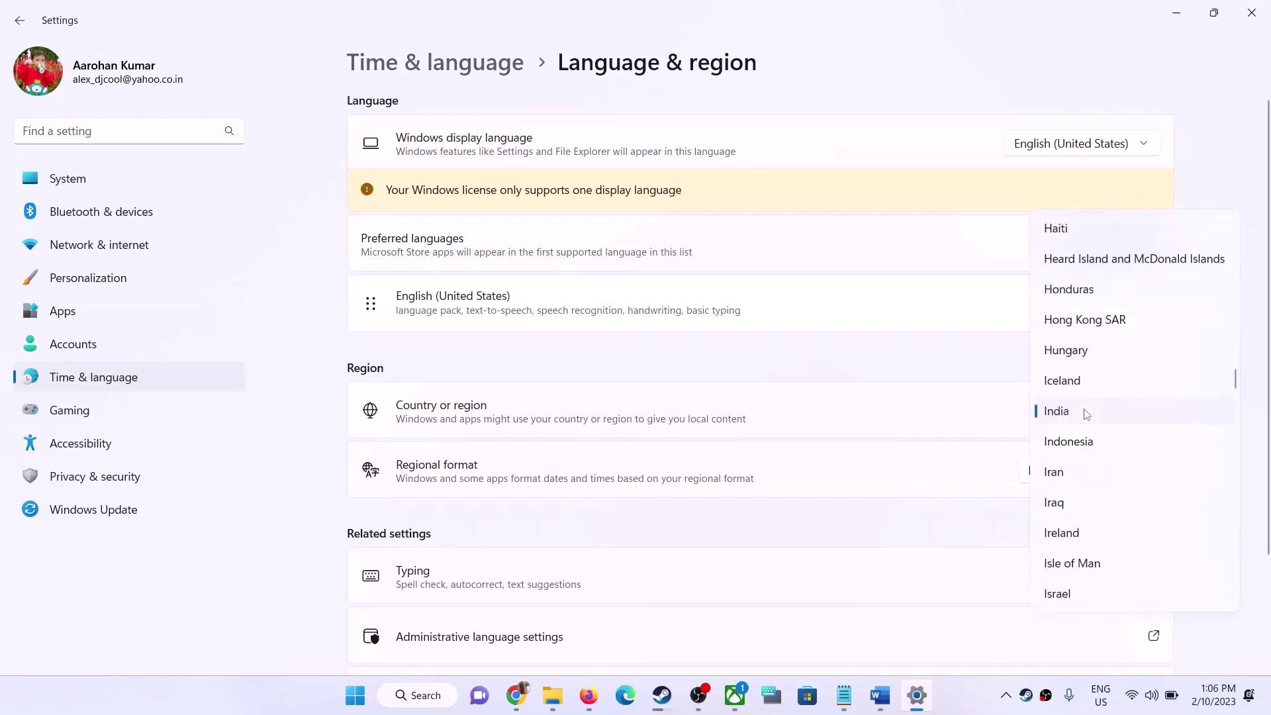
pyautogui.click(1229, 128)
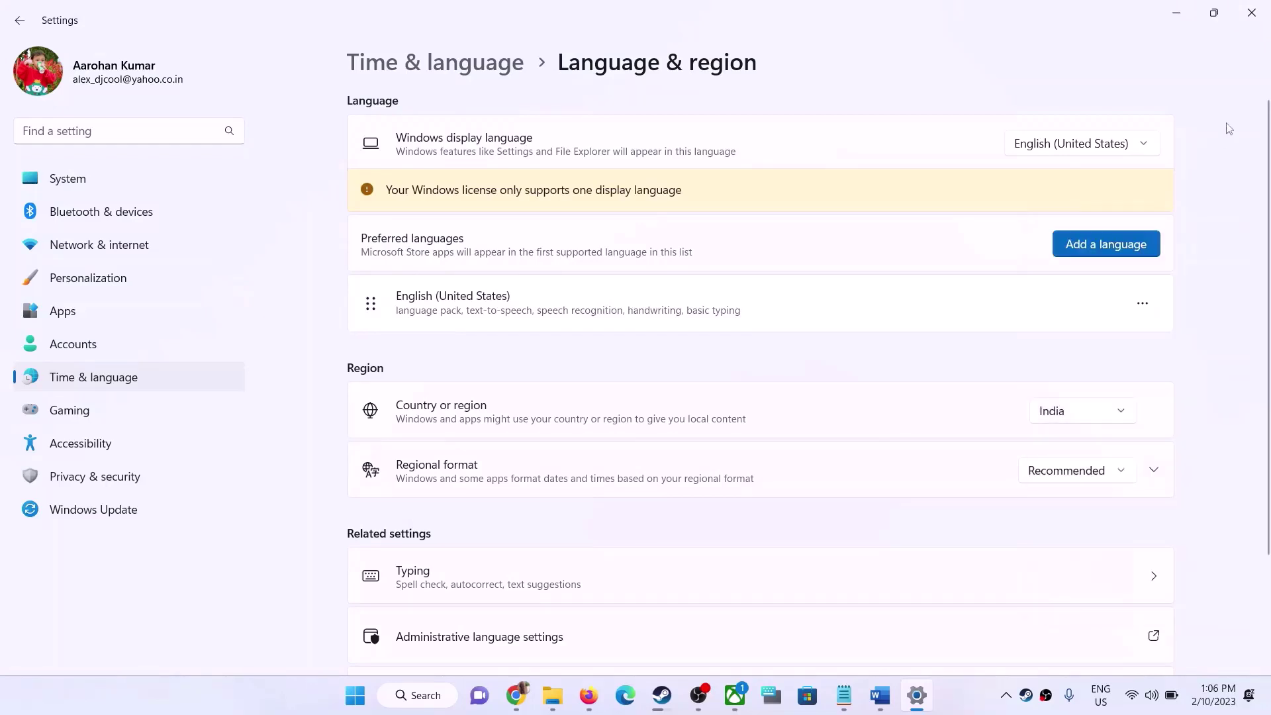
pyautogui.click(1251, 12)
# Step: Highlight "Allow the game exe file to your antivirus program" in the Word document's Step 3 and clear the highlight
pyautogui.scroll(-3, 779, 394)
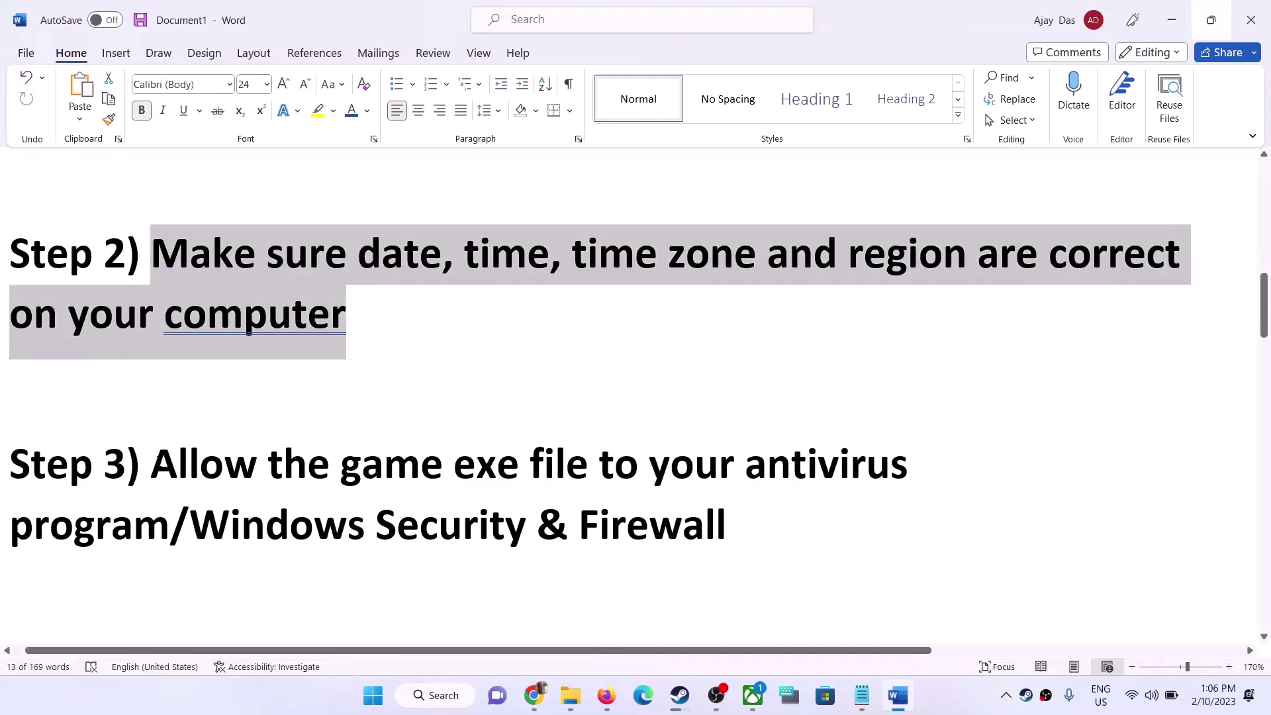
pyautogui.moveTo(152, 466); pyautogui.dragTo(174, 524)
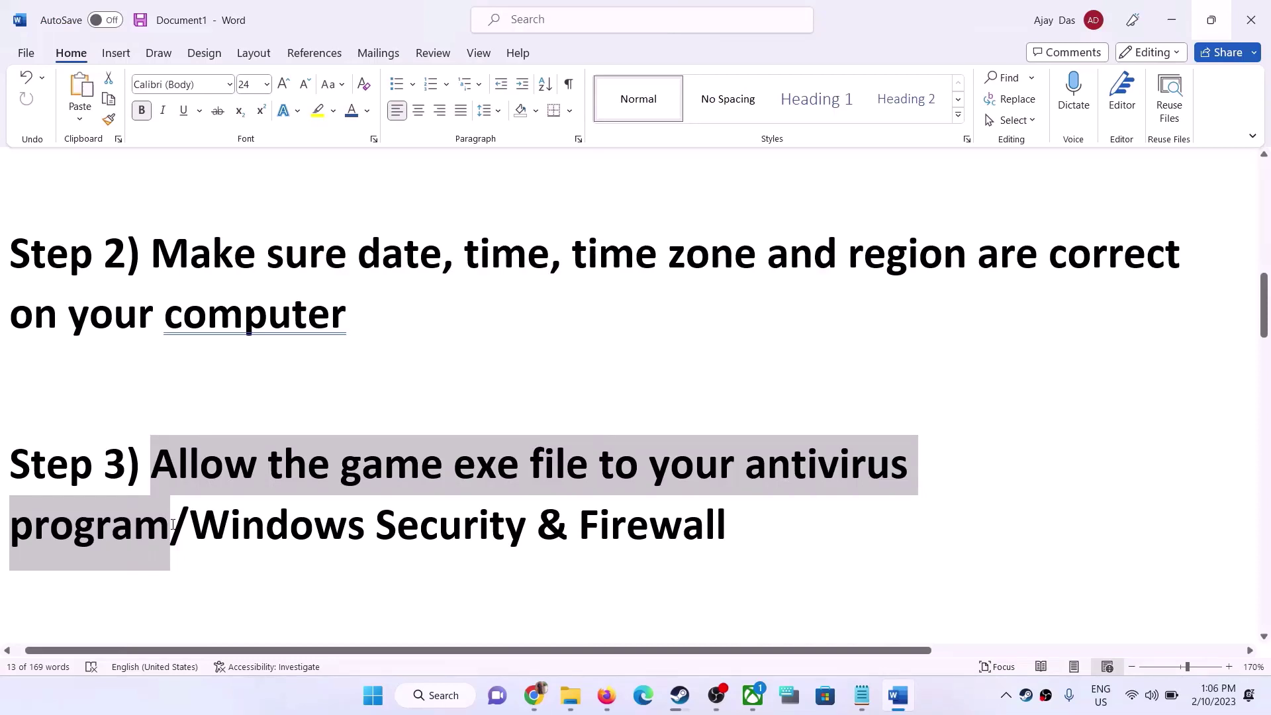
pyautogui.click(273, 411)
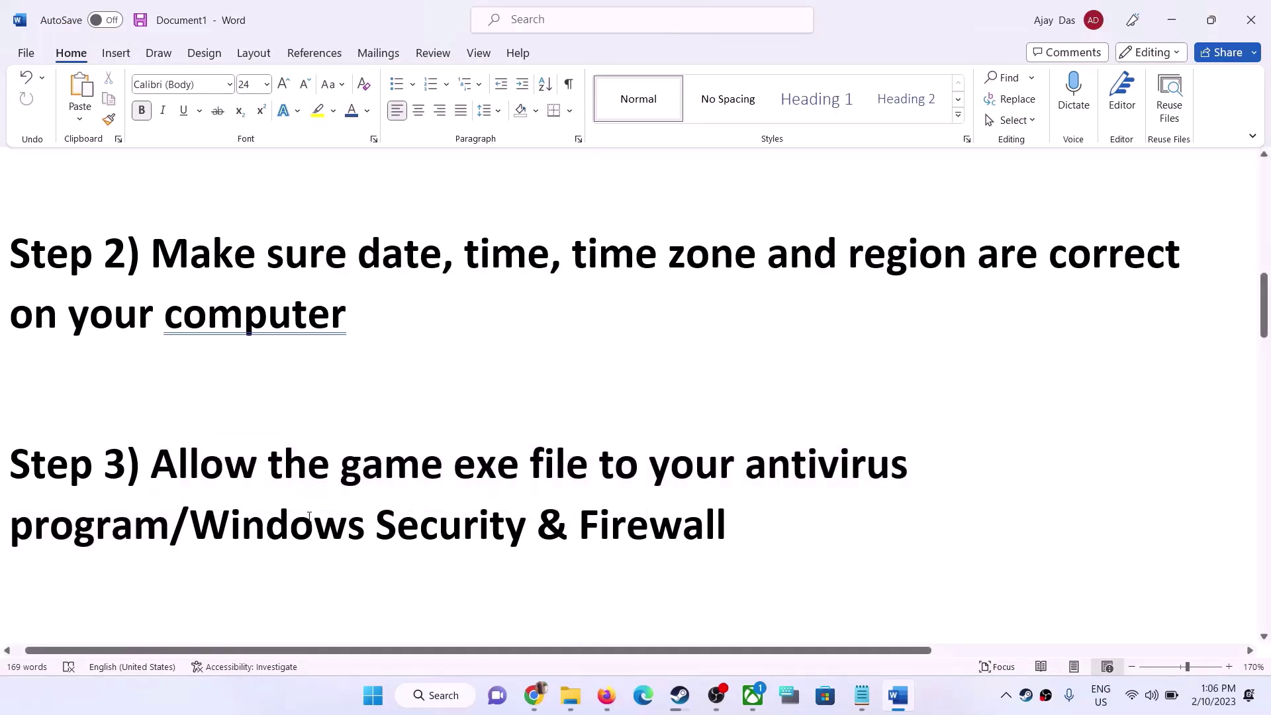
# Step: From Windows privacy and security settings, open Windows Security's virus and threat protection and view the ransomware protection settings
pyautogui.press('super+i')
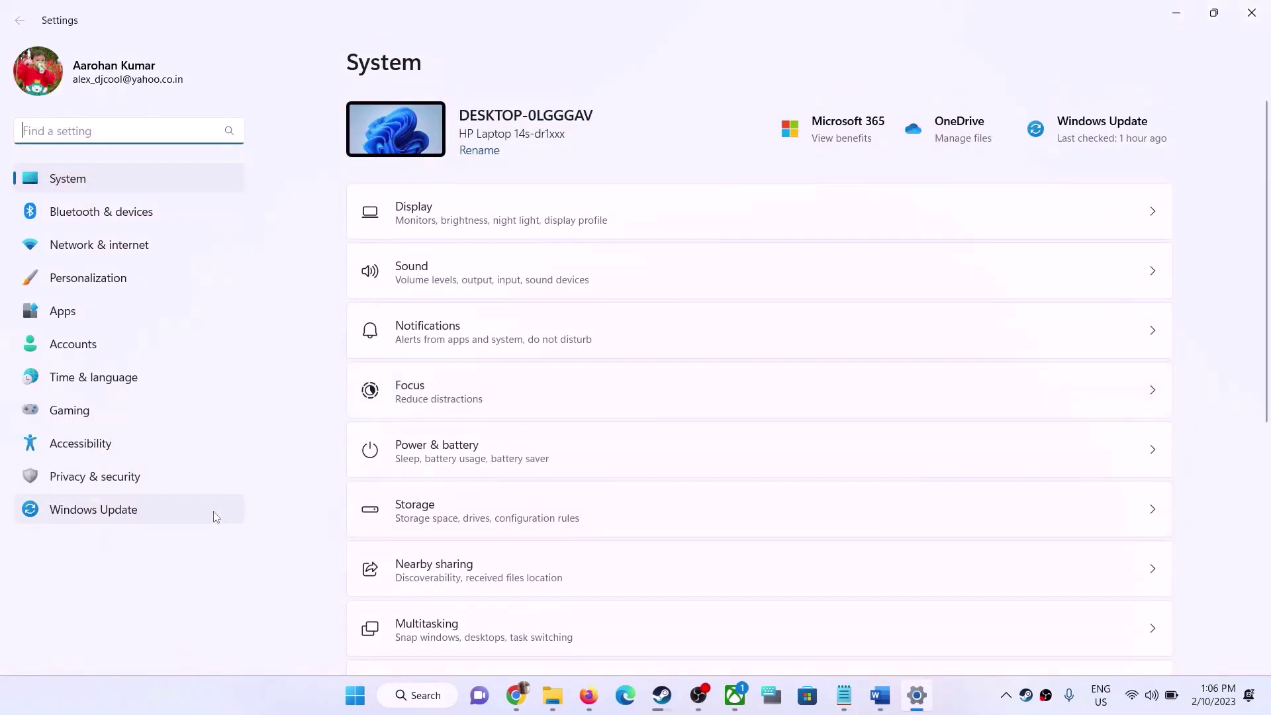
pyautogui.click(97, 476)
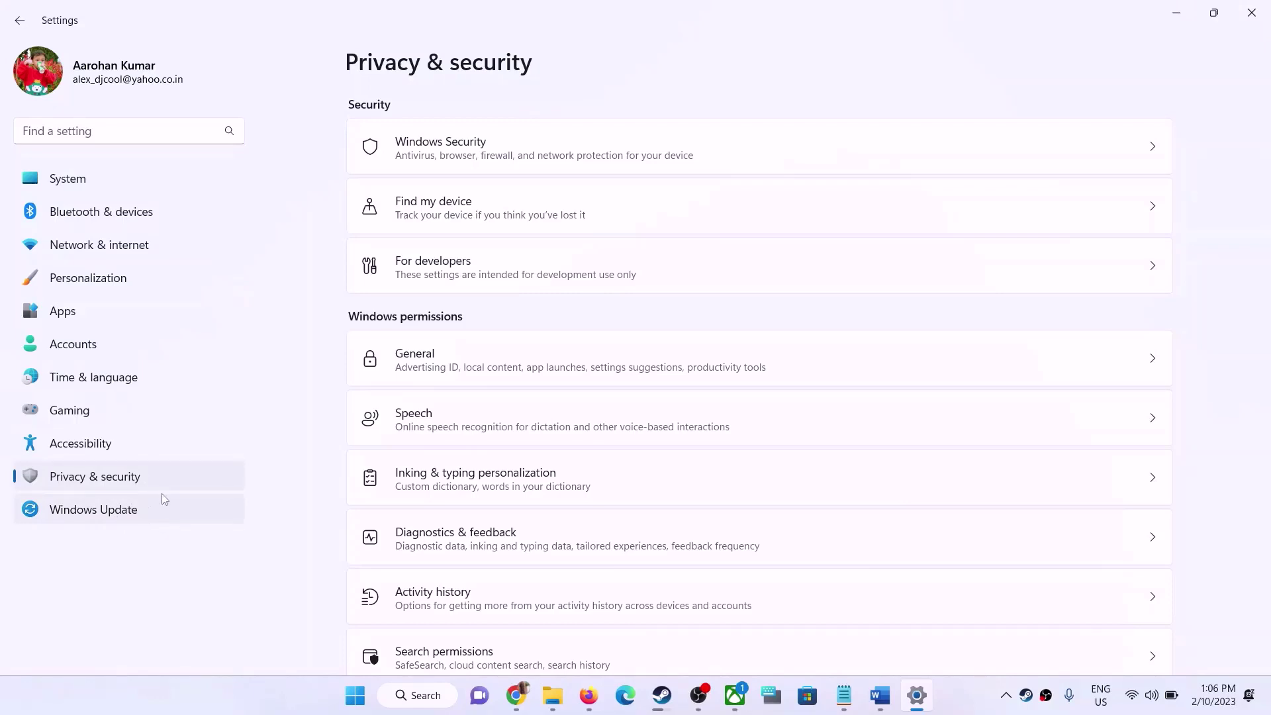
pyautogui.click(466, 157)
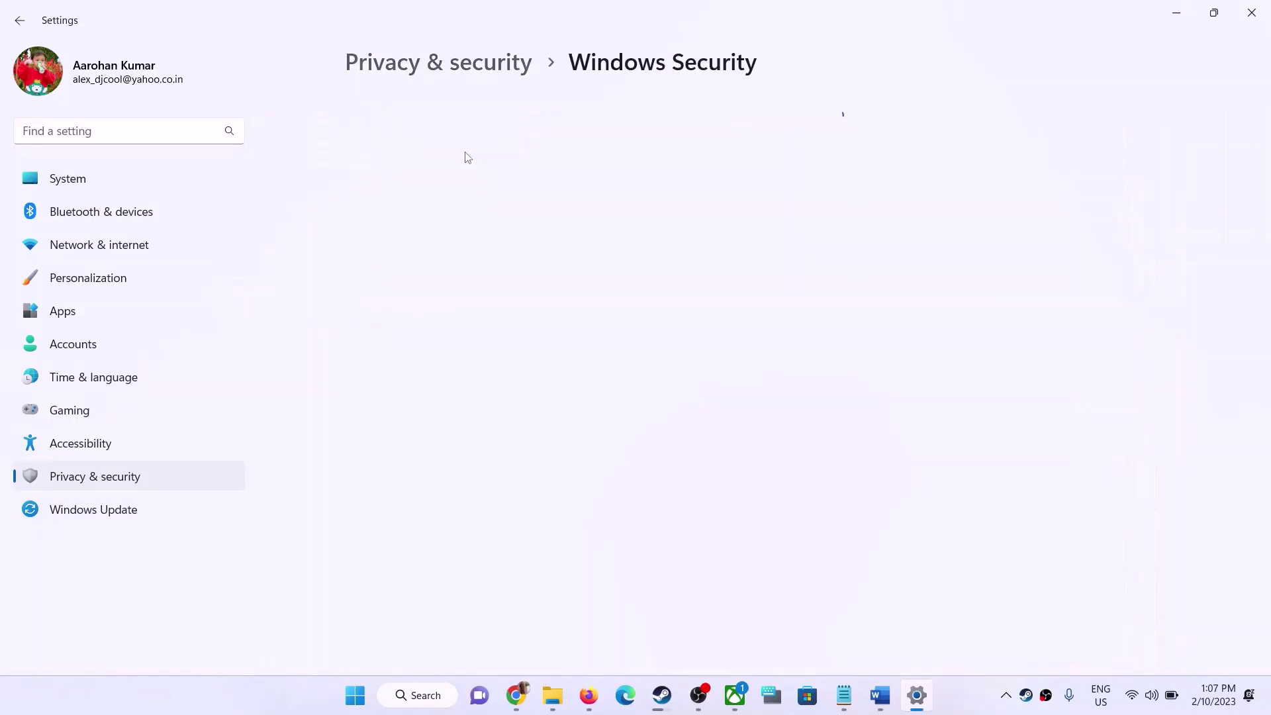
pyautogui.scroll(-1, 556, 238)
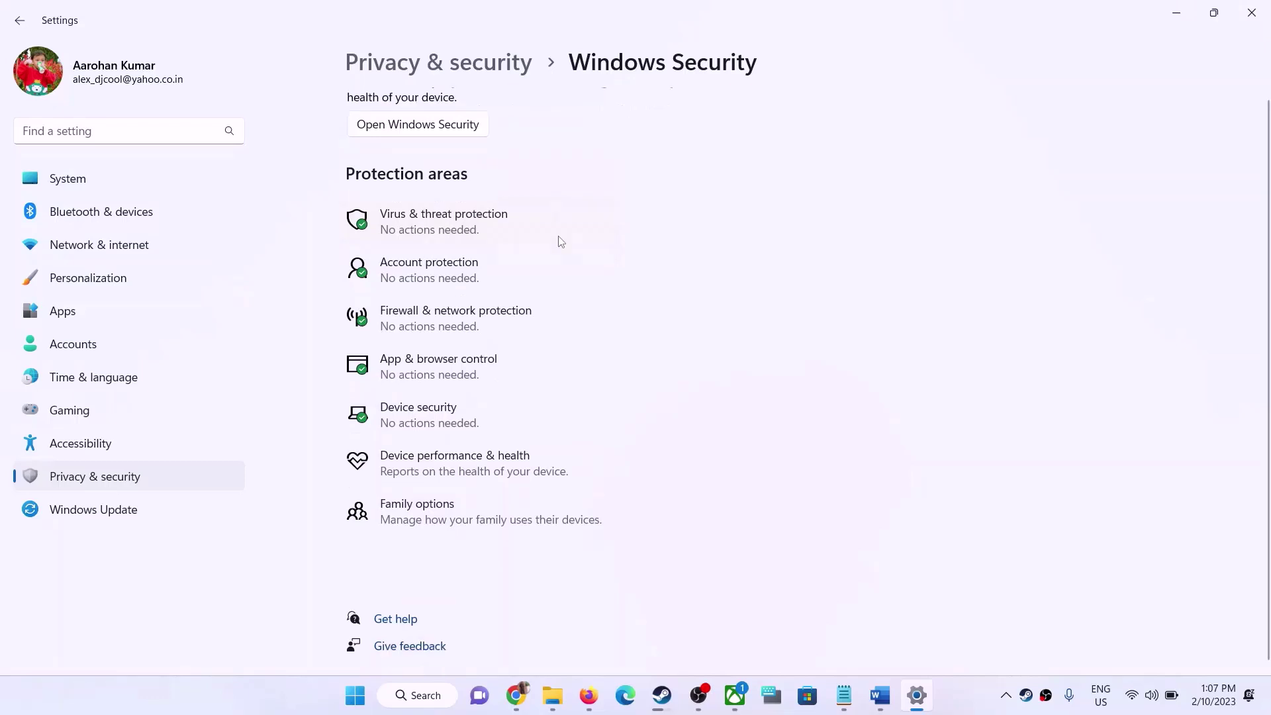
pyautogui.click(445, 232)
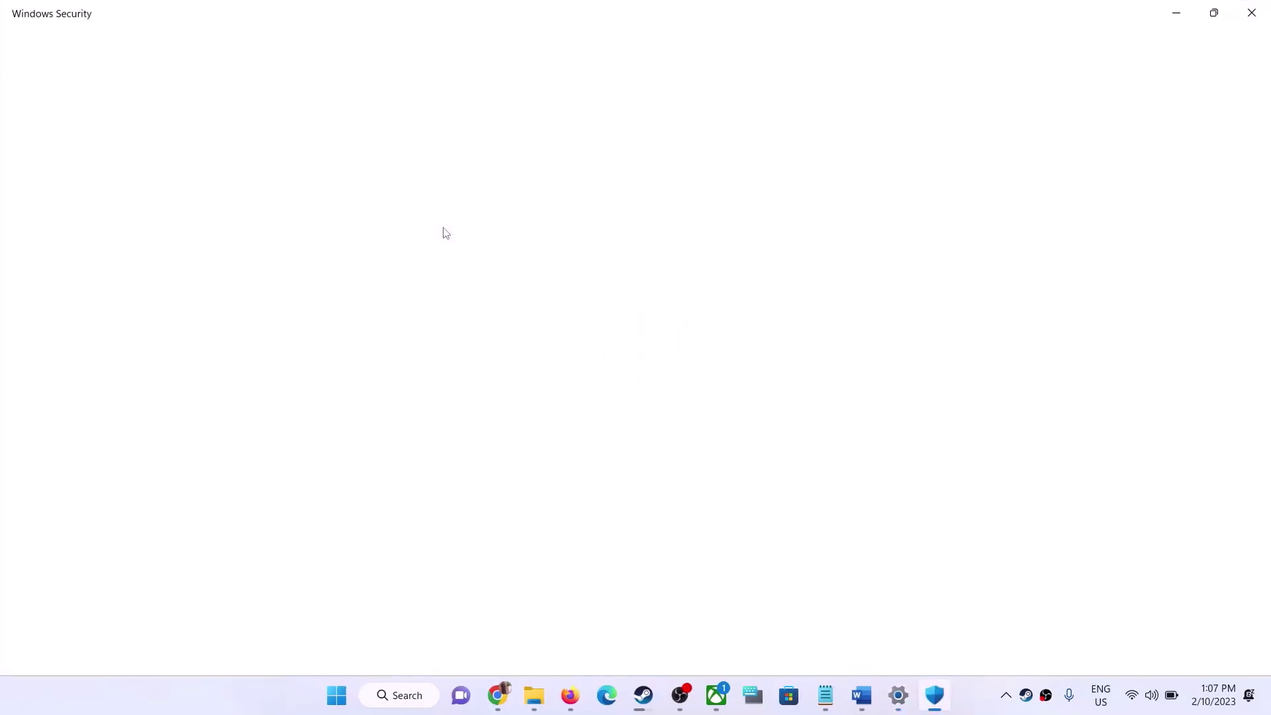
pyautogui.scroll(-8, 443, 232)
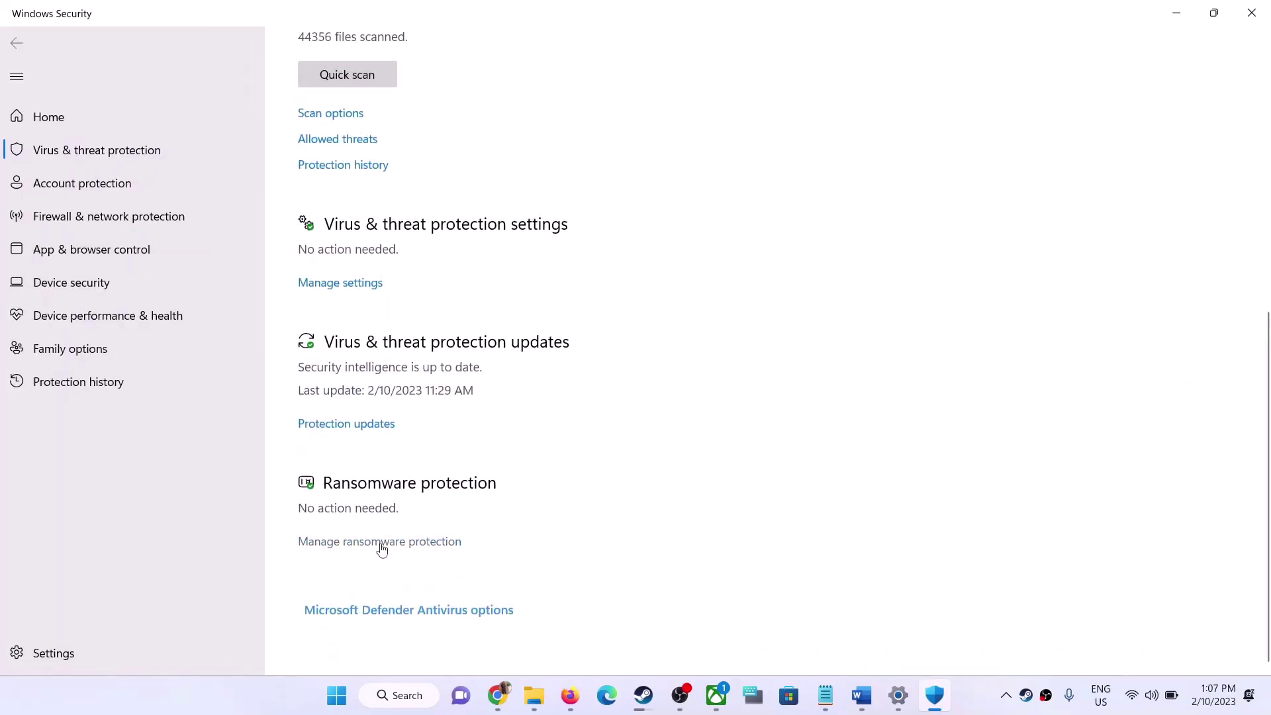
pyautogui.click(395, 543)
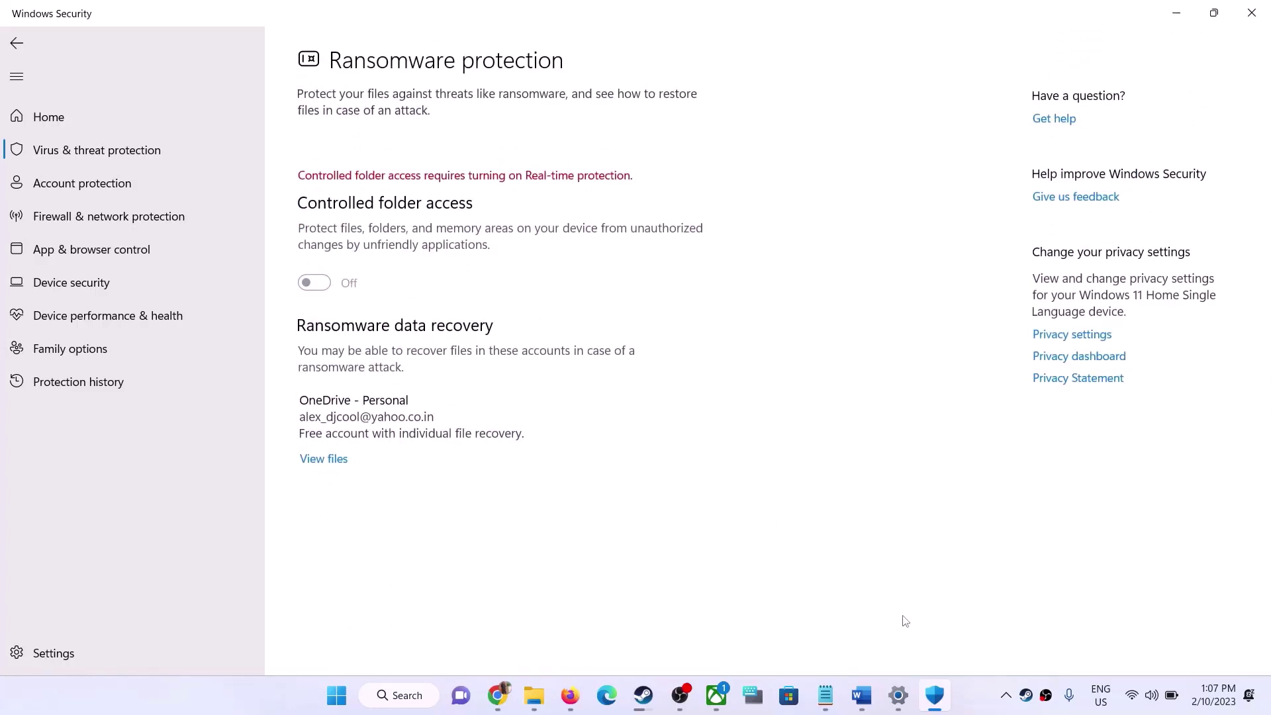
pyautogui.click(970, 694)
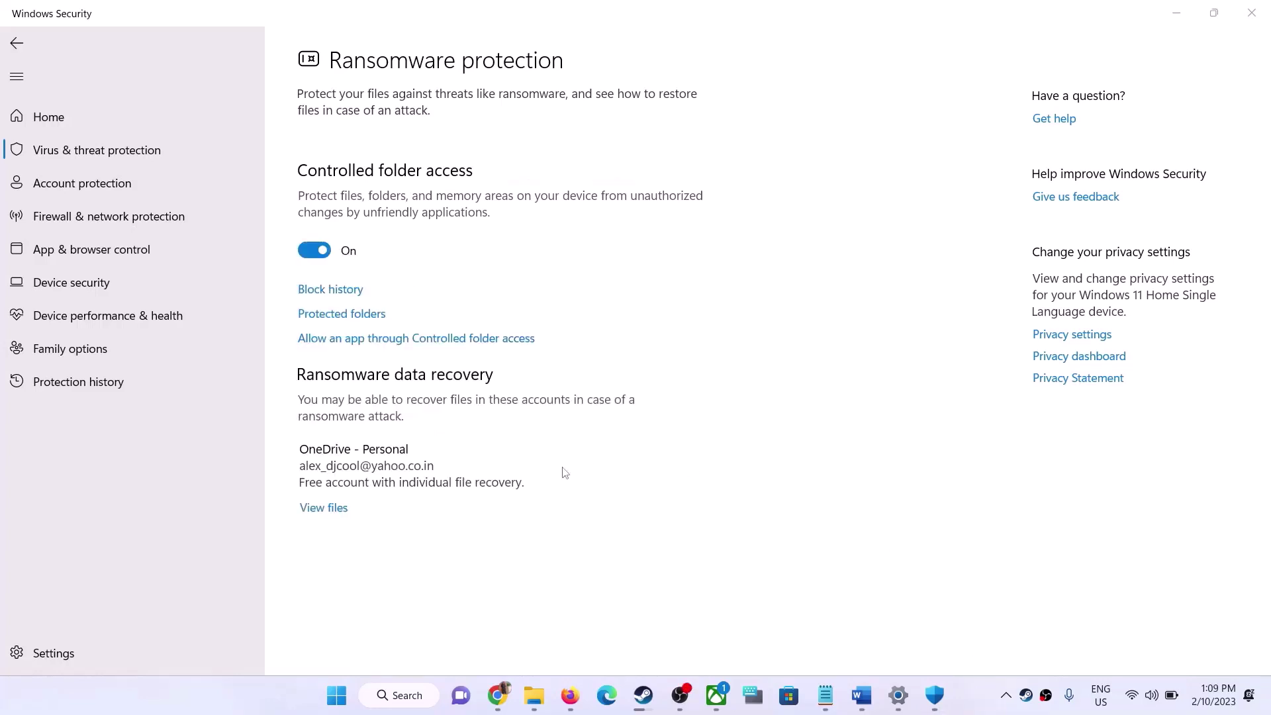
# Step: Open the list of apps allowed through Controlled folder access and approve the User Account Control request for Windows Security
pyautogui.click(451, 352)
pyautogui.click(452, 345)
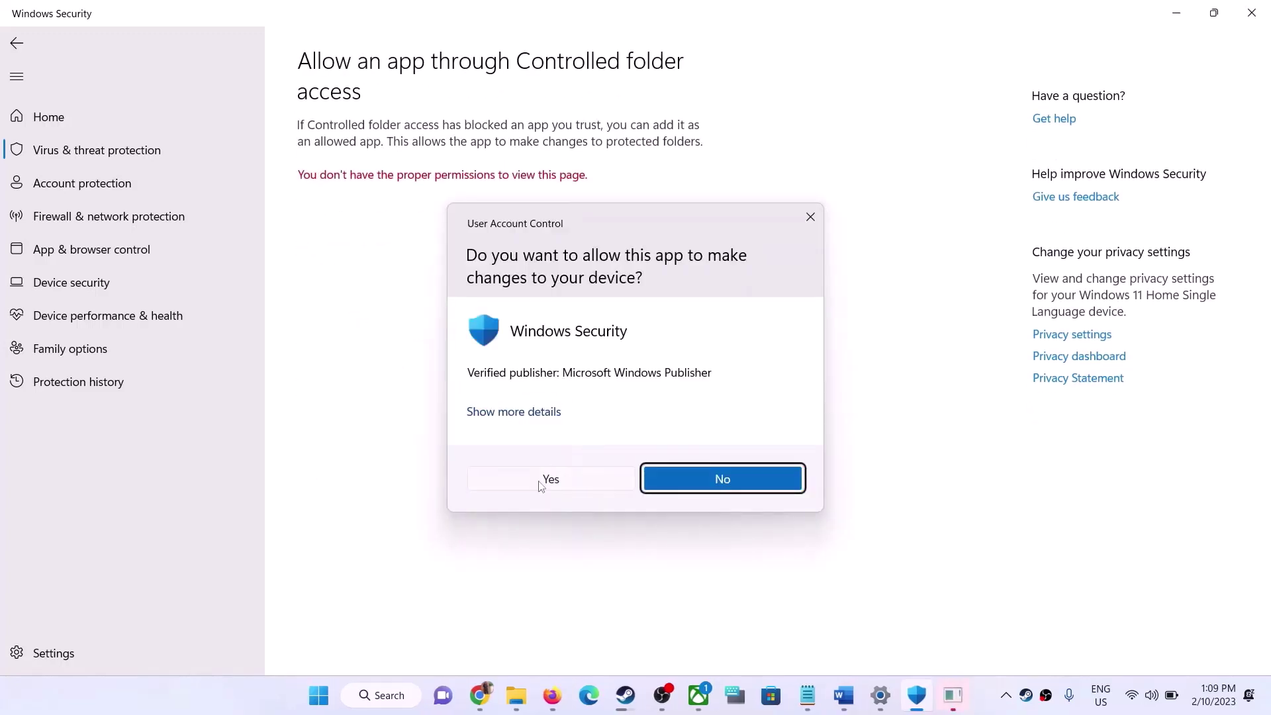
pyautogui.click(549, 479)
pyautogui.scroll(-2, 420, 261)
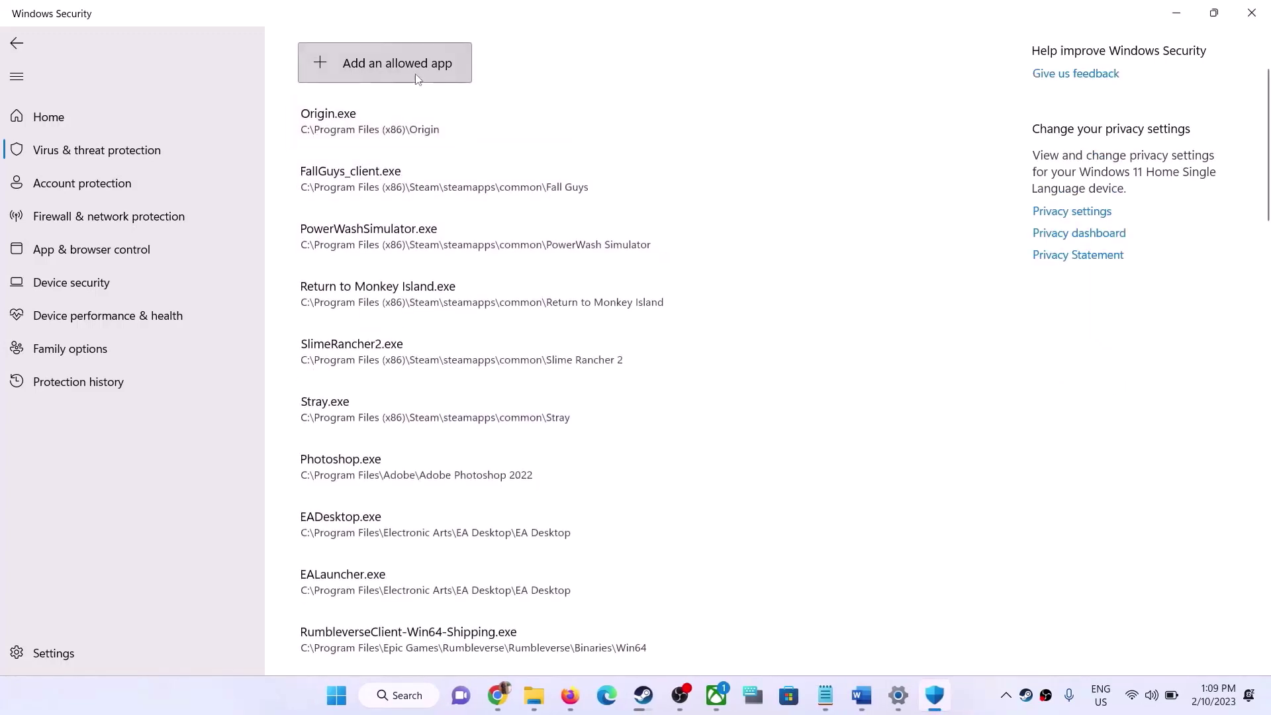
# Step: Start adding an allowed app by browsing all apps, and open the folder C:\Program Files (x86)\Steam\steamapps\common
pyautogui.click(398, 63)
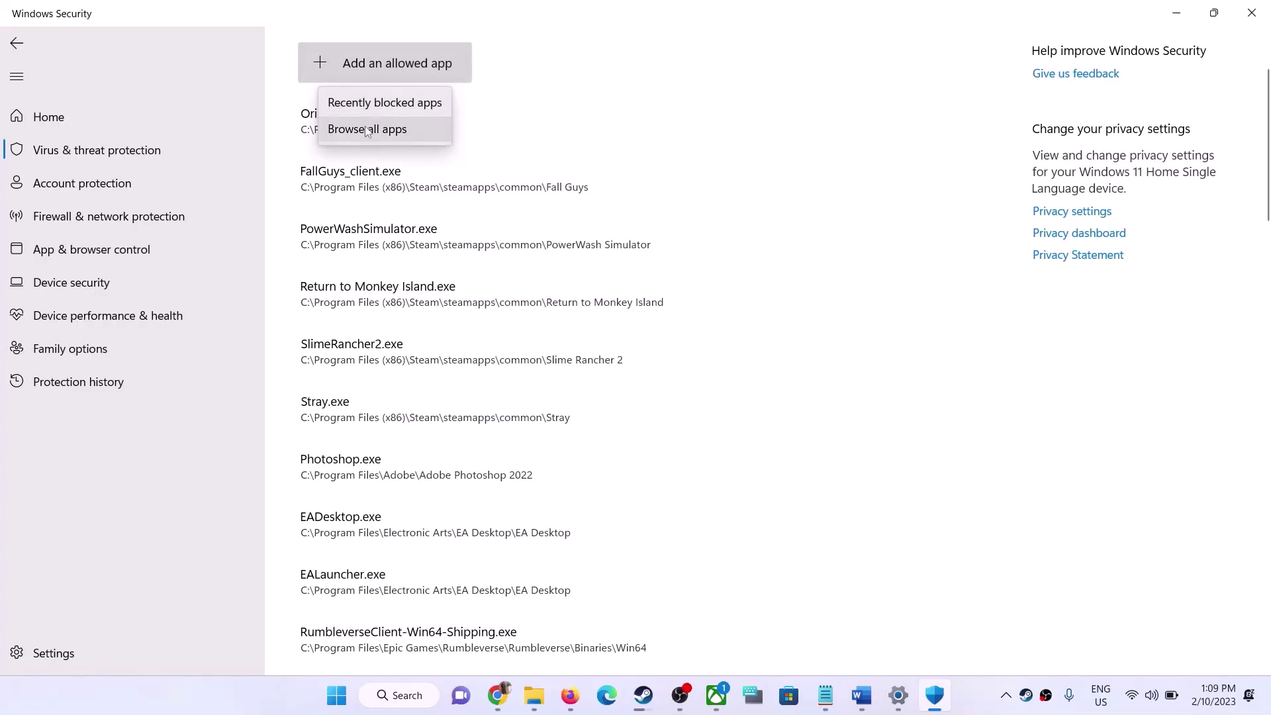
pyautogui.click(367, 129)
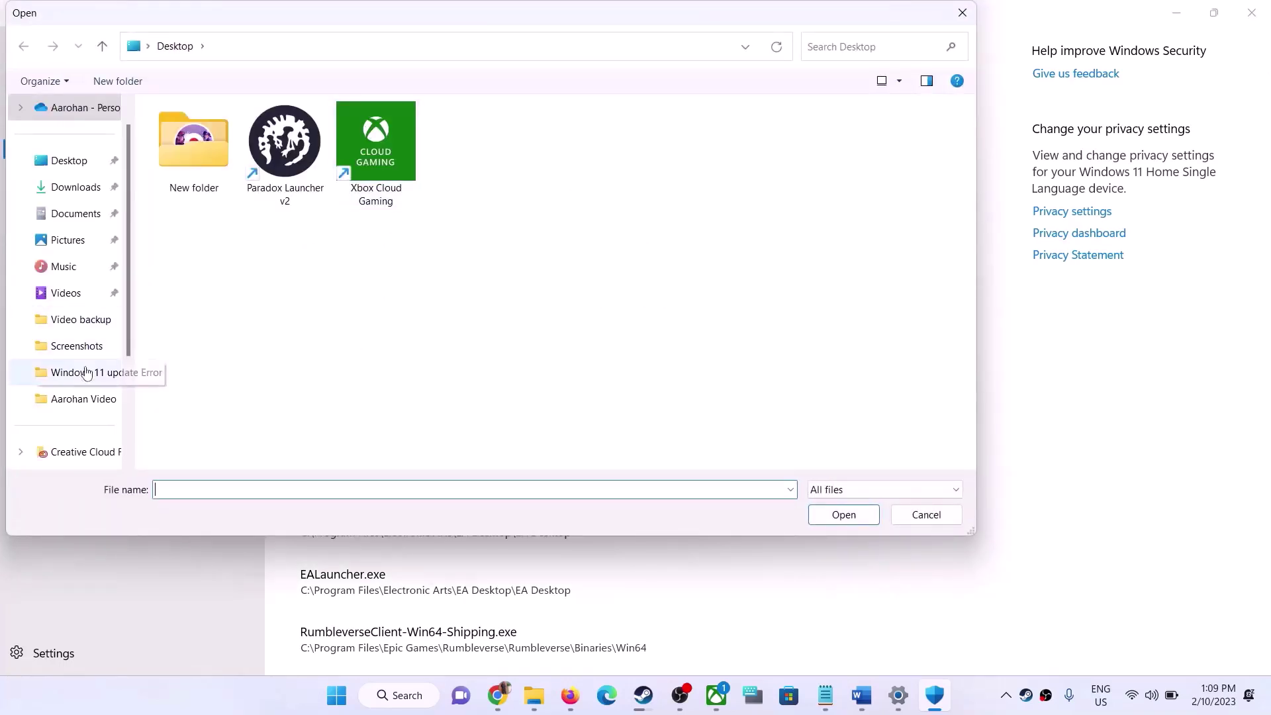
pyautogui.scroll(-5, 99, 317)
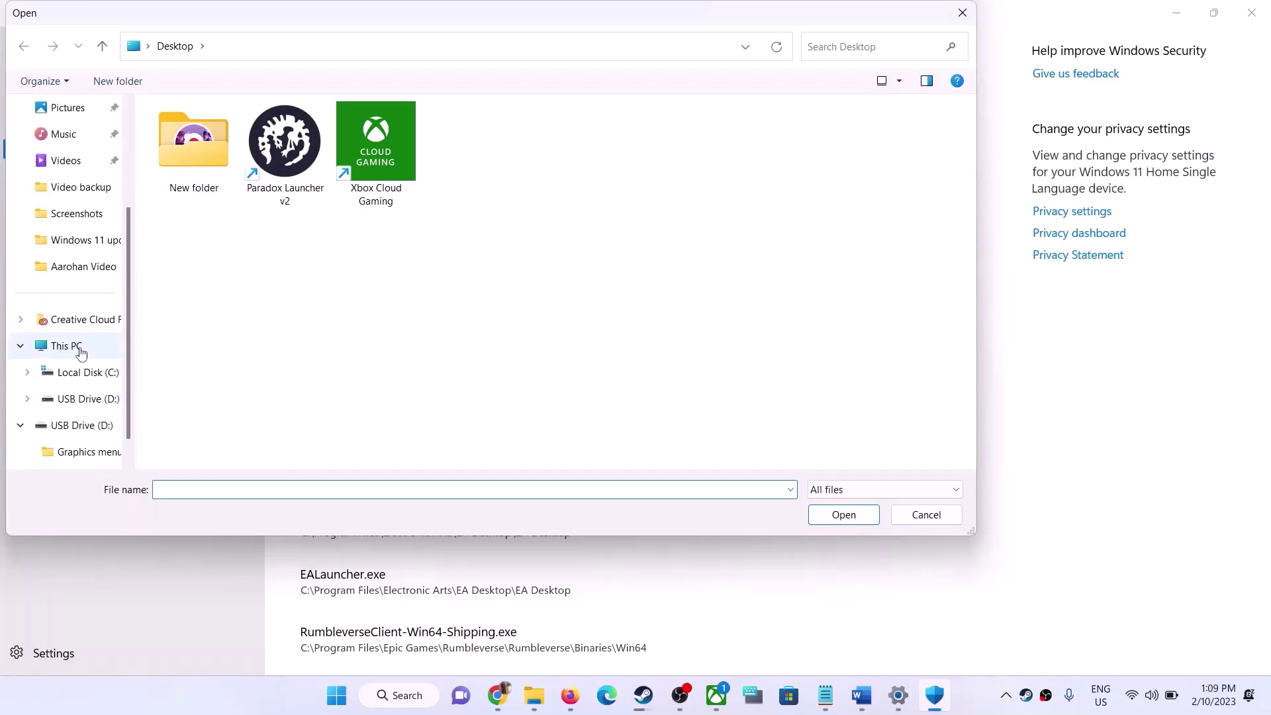
pyautogui.click(78, 349)
pyautogui.doubleClick(278, 253)
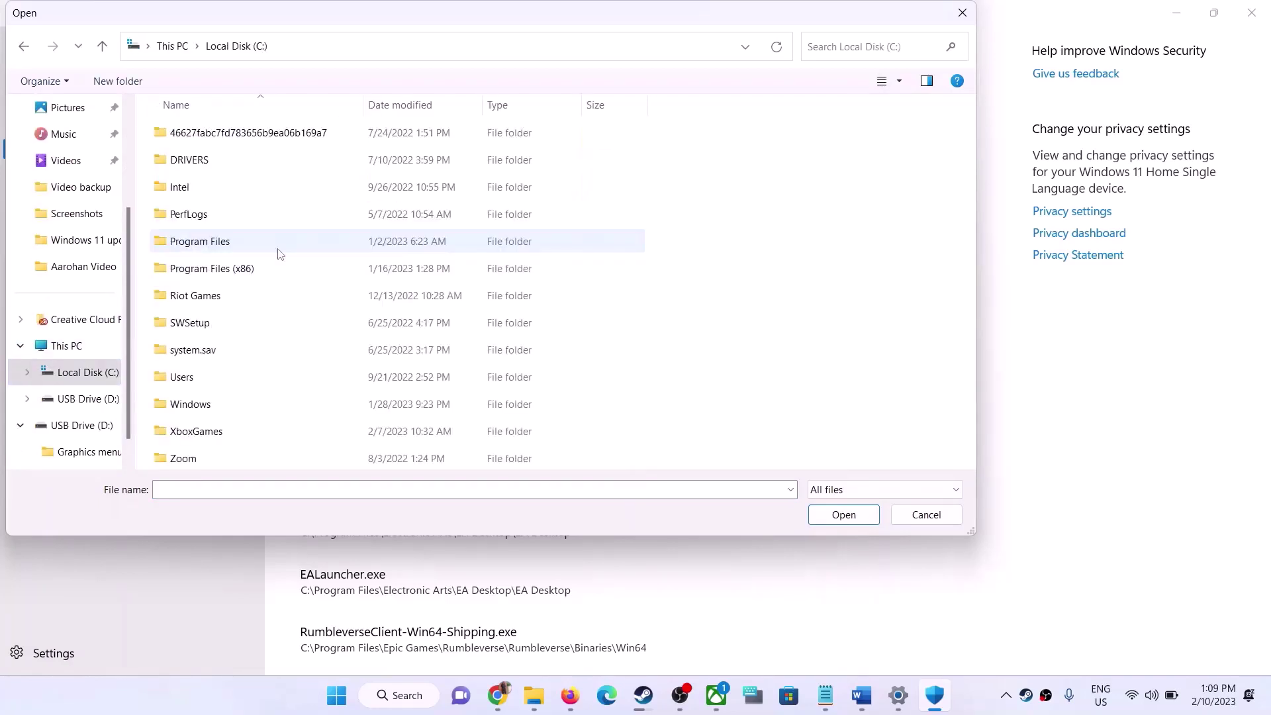
pyautogui.doubleClick(242, 269)
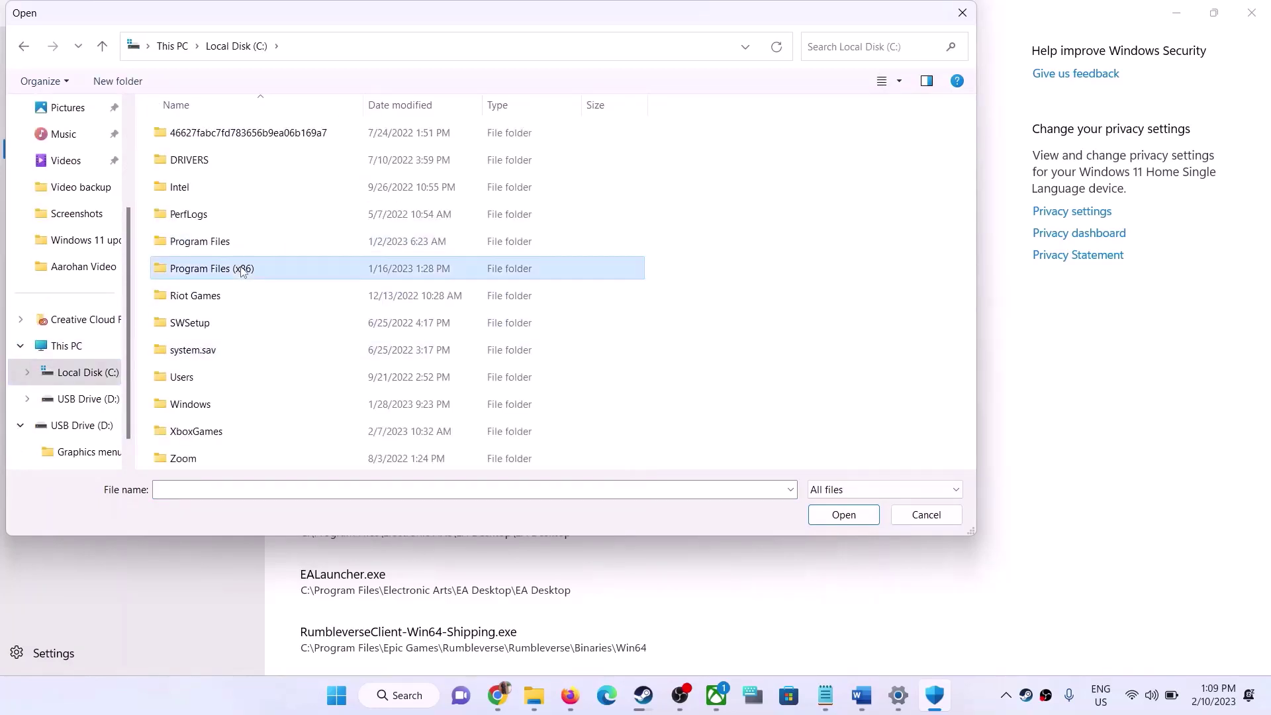
pyautogui.scroll(-3, 286, 324)
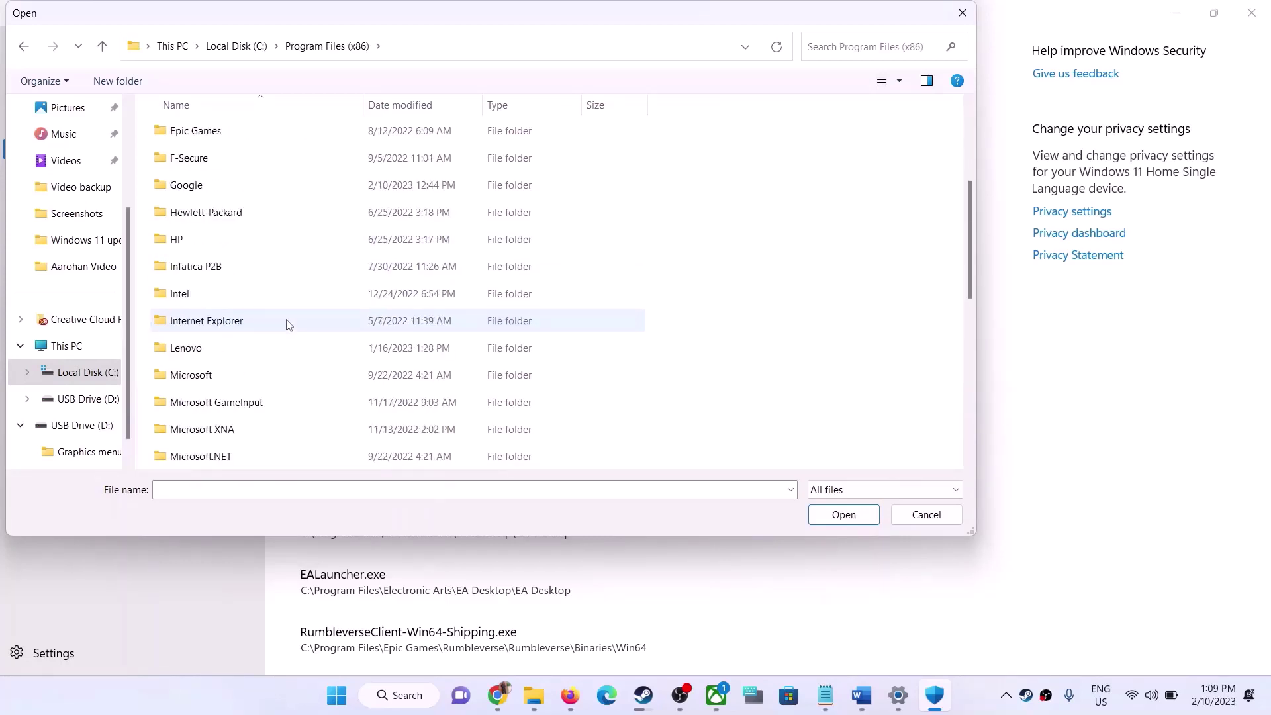
pyautogui.scroll(-2, 242, 310)
pyautogui.scroll(-2, 225, 335)
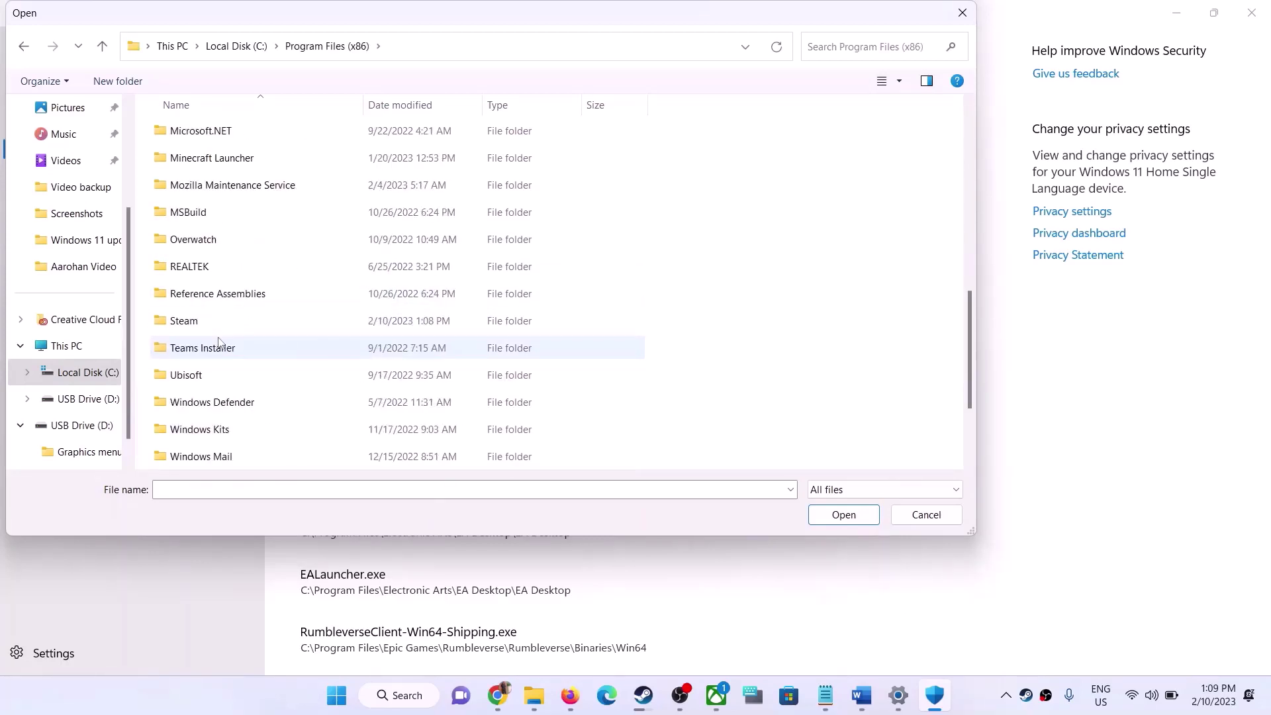
pyautogui.doubleClick(199, 323)
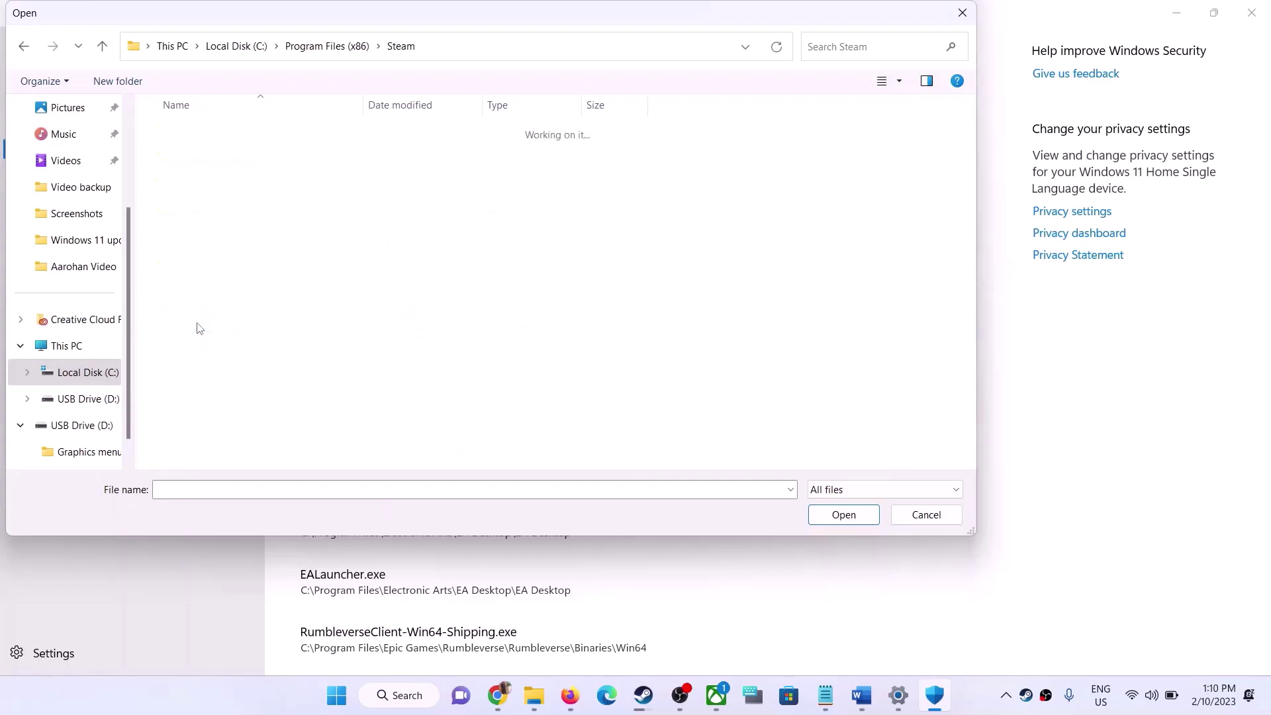
pyautogui.scroll(-3, 239, 335)
pyautogui.doubleClick(202, 349)
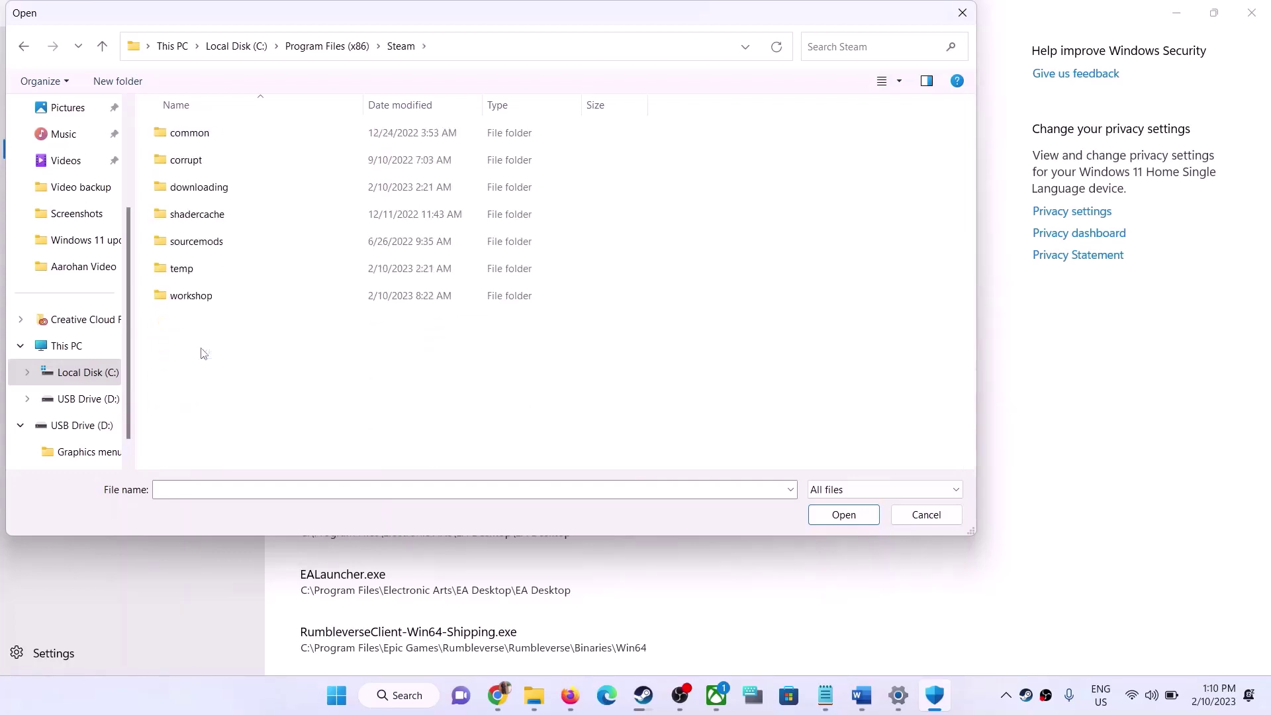
pyautogui.doubleClick(206, 133)
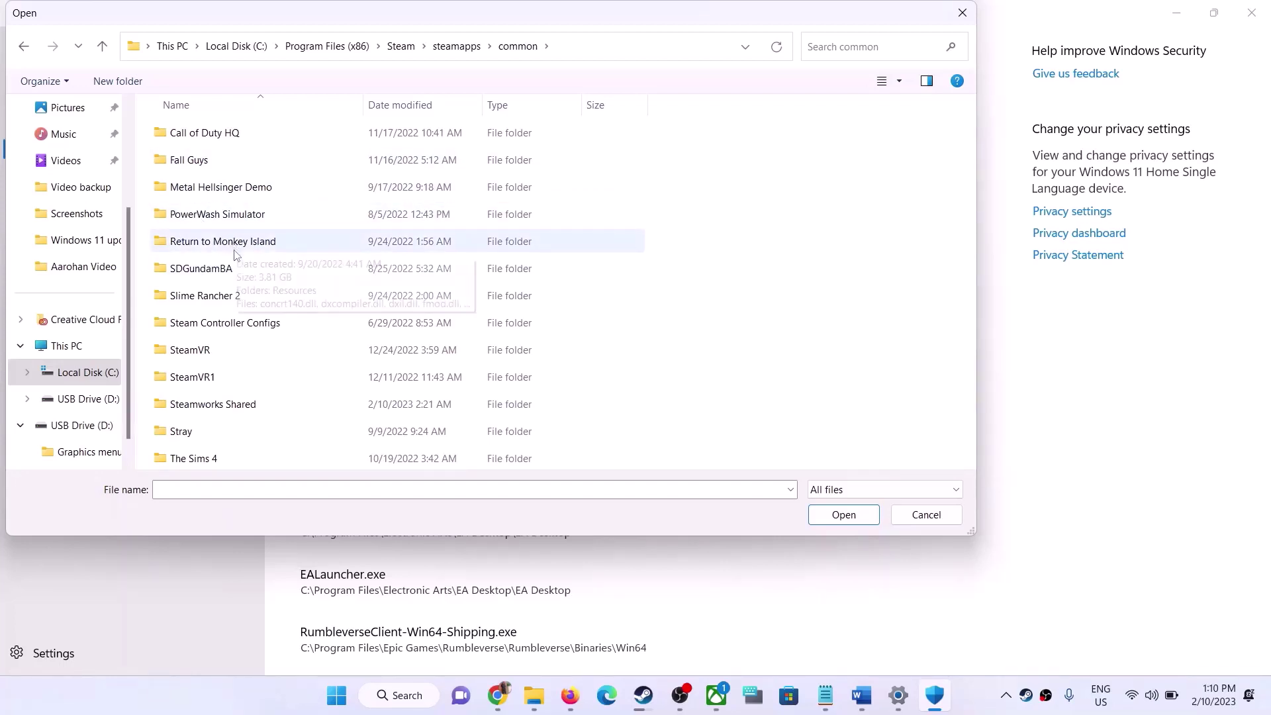
# Step: Select the SlimeRancher2 application in the Slime Rancher 2 folder as an example, cancel without adding it, and switch to Word
pyautogui.doubleClick(222, 295)
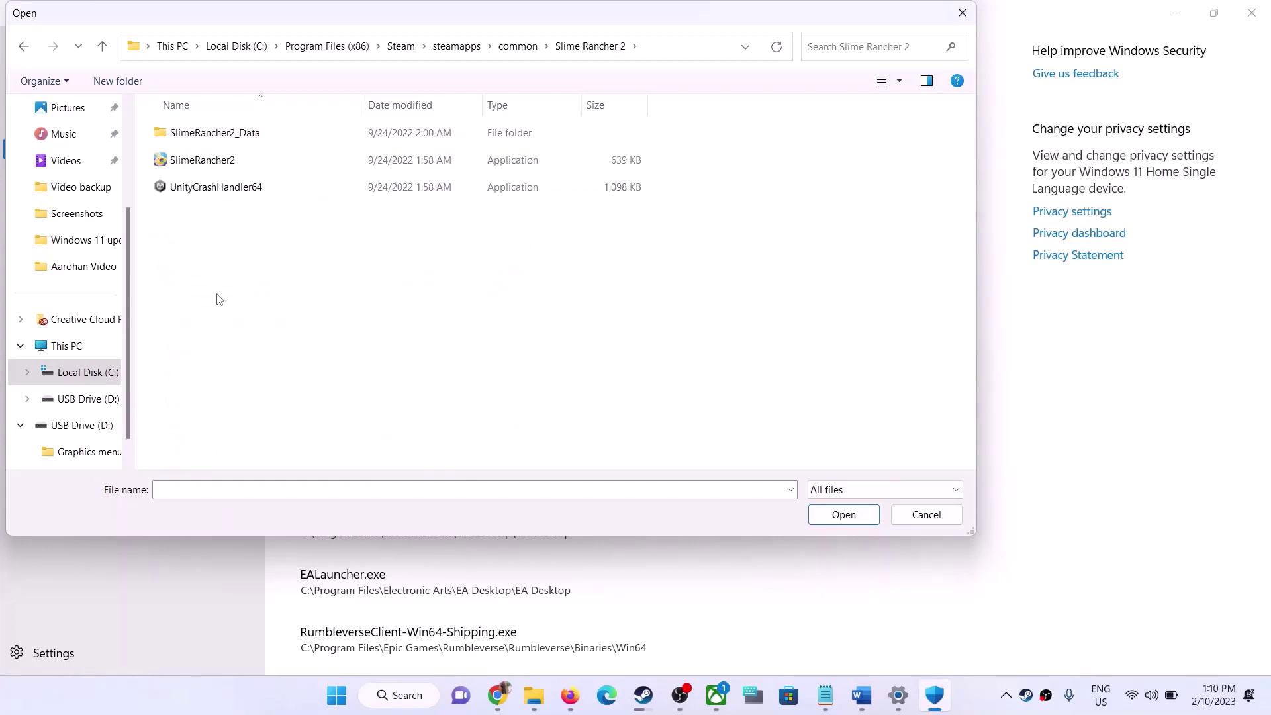
pyautogui.click(222, 164)
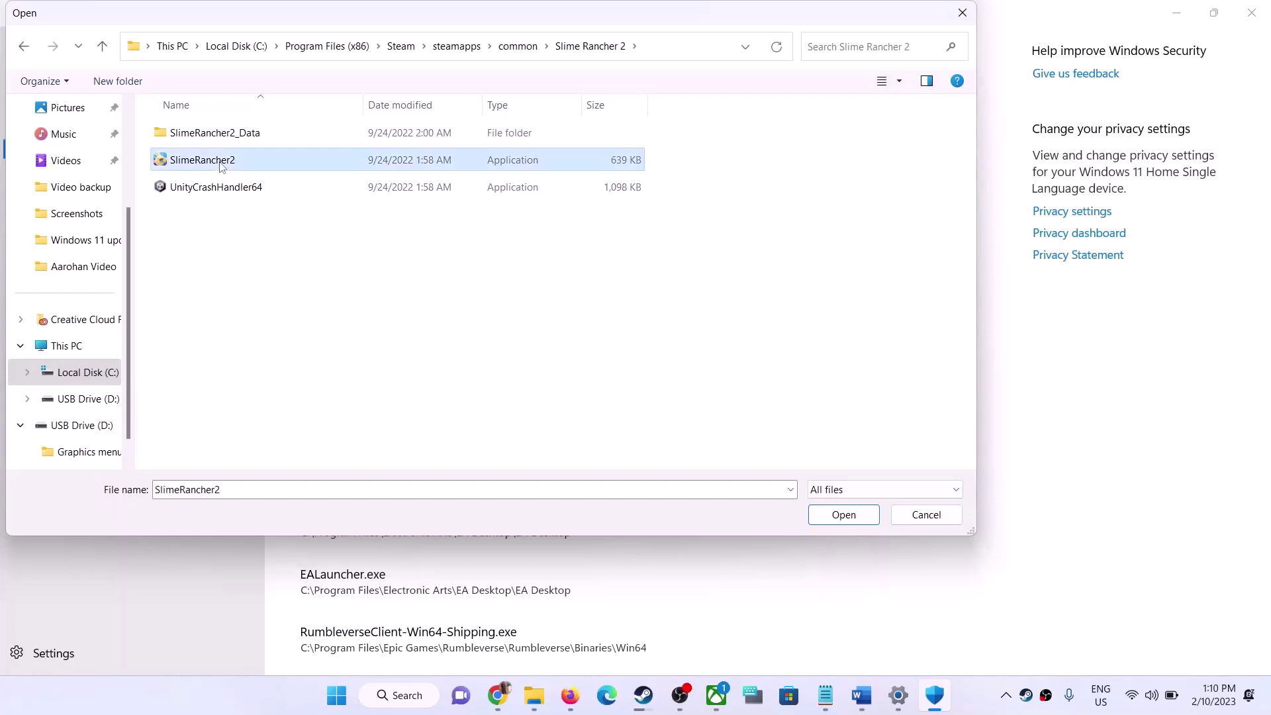
pyautogui.click(926, 515)
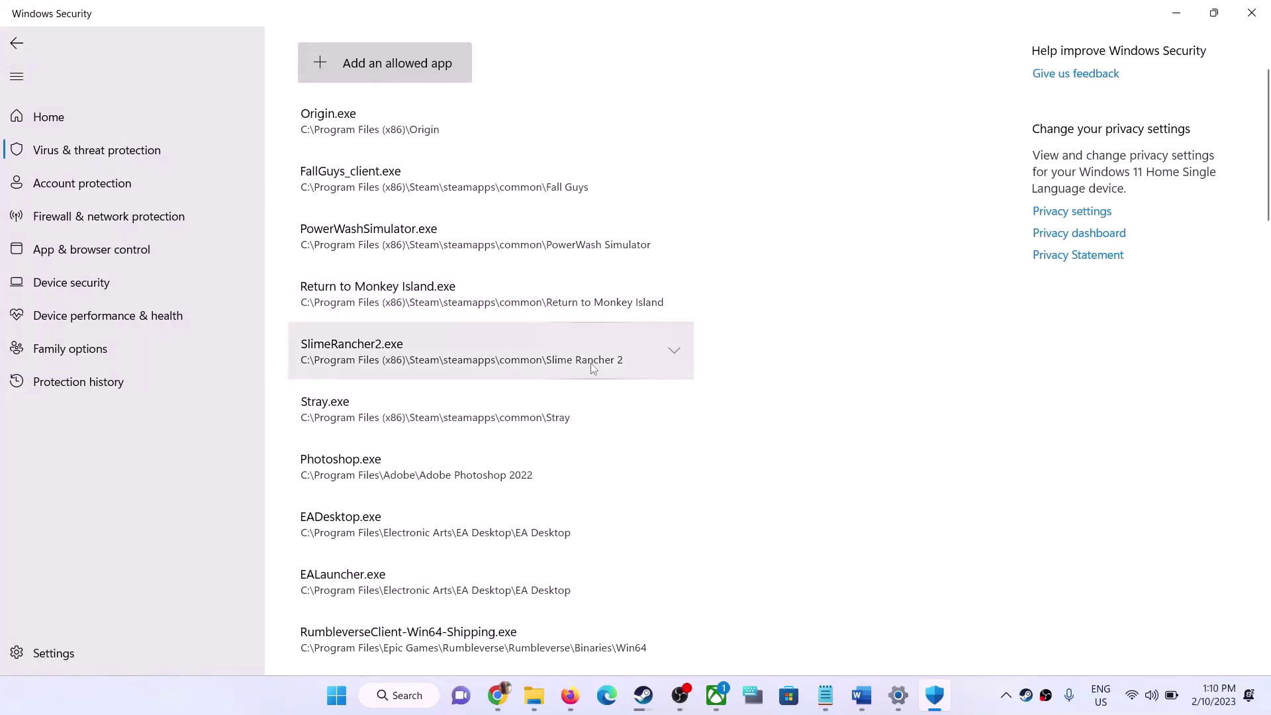
pyautogui.click(858, 692)
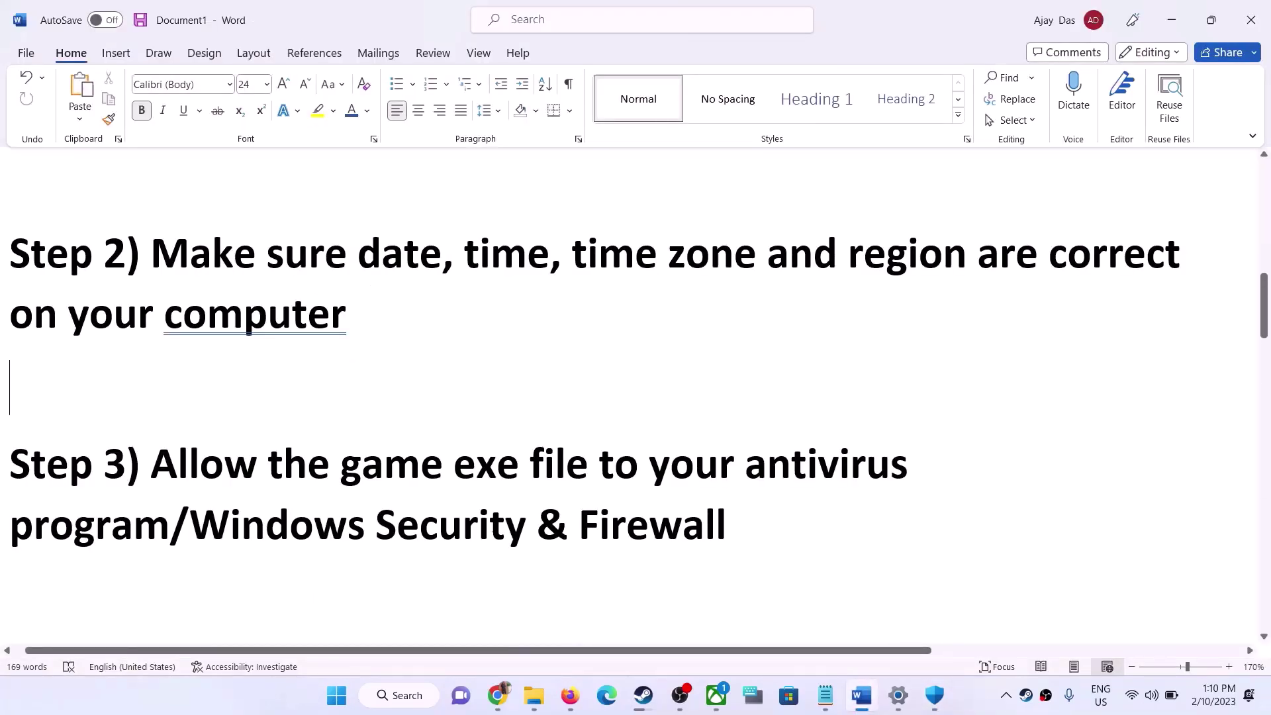
# Step: Highlight "Security & Firewall" in Step 3 of the document, and search Windows for Control Panel and open it
pyautogui.moveTo(493, 530); pyautogui.dragTo(669, 540)
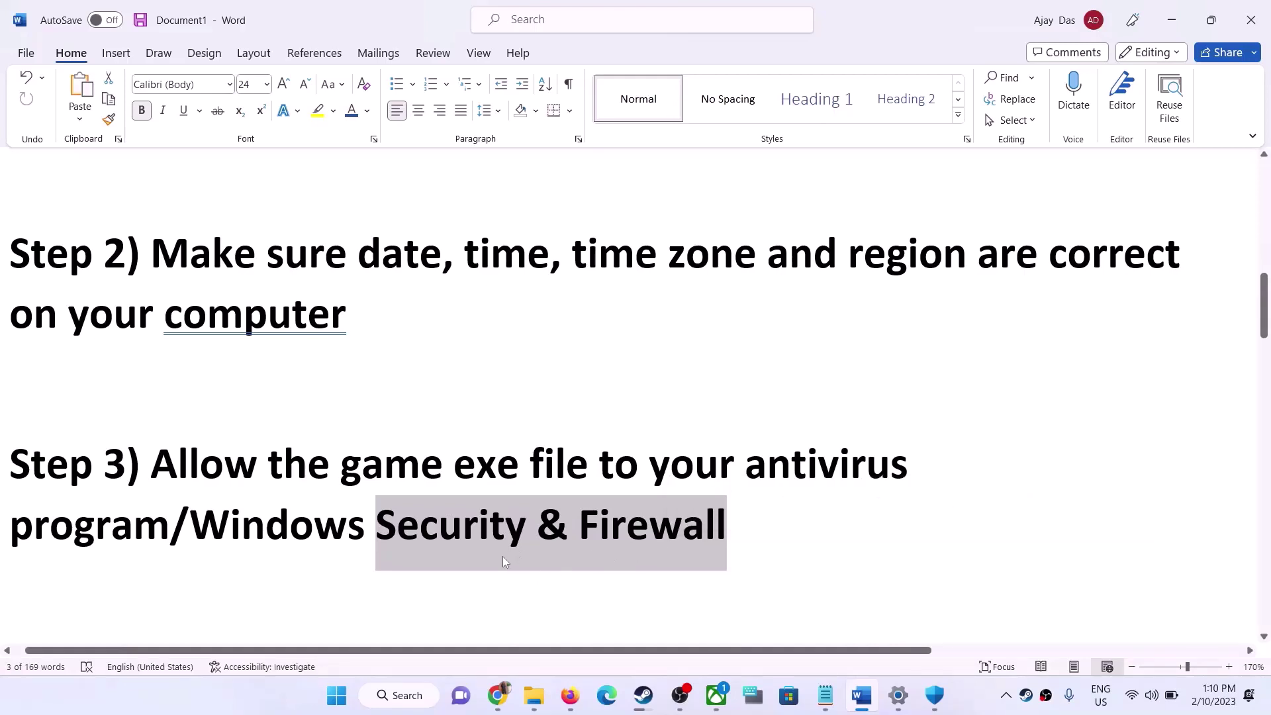
pyautogui.click(343, 706)
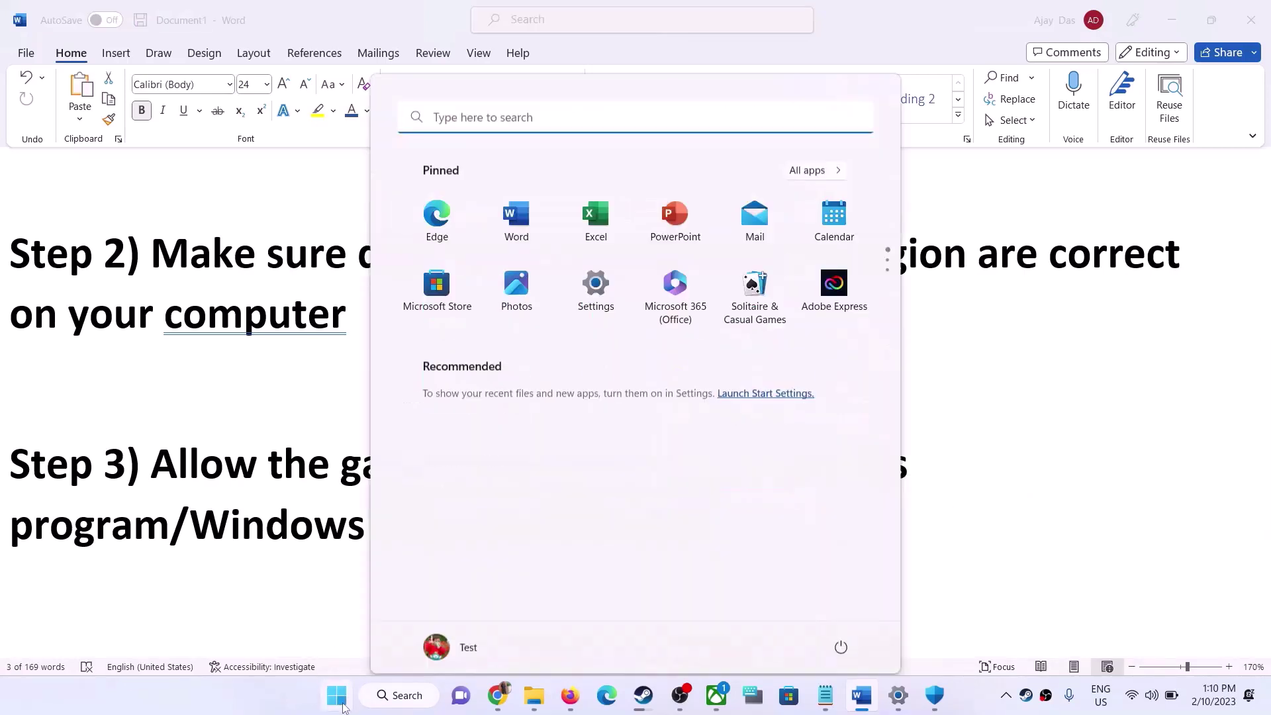
pyautogui.write('cont')
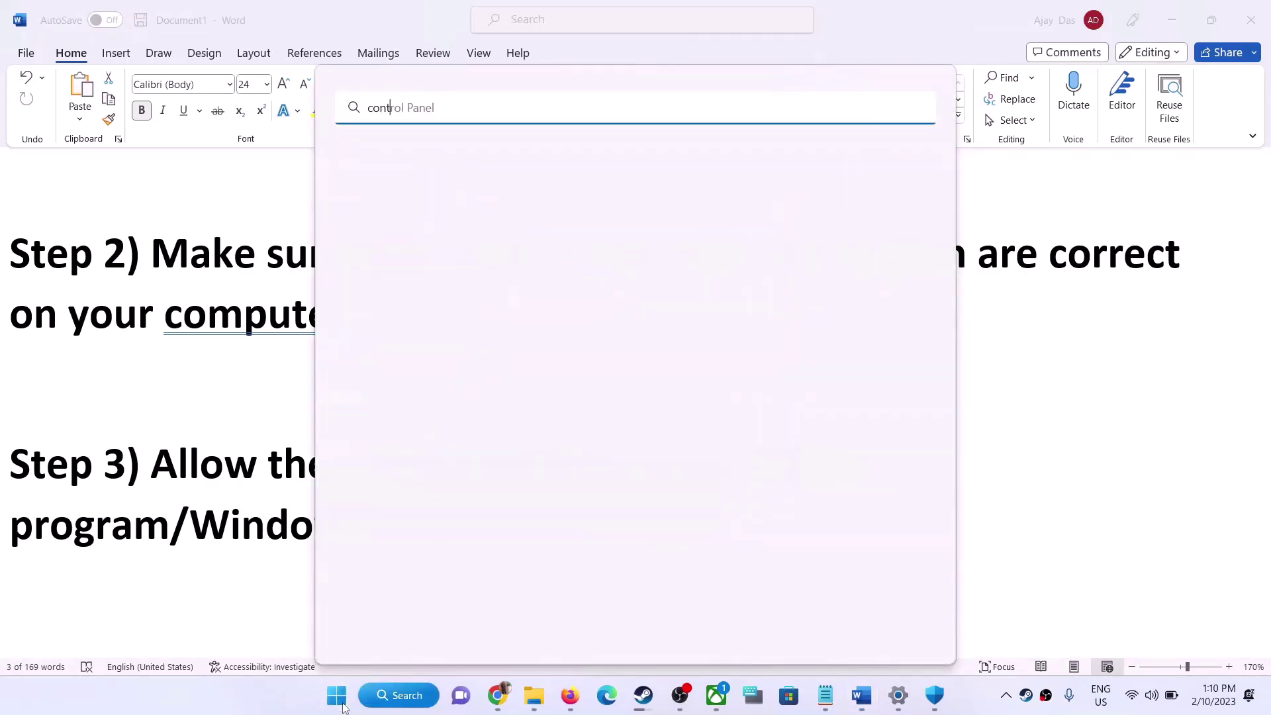
pyautogui.write('r')
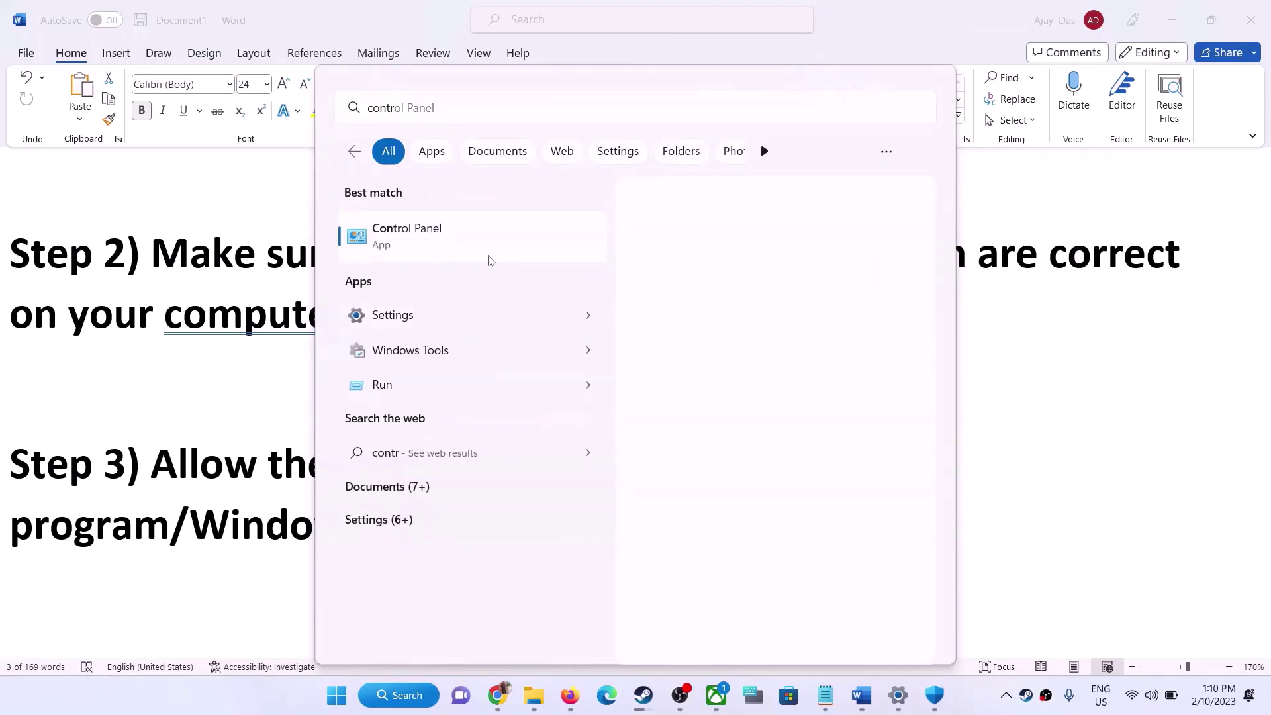
pyautogui.click(490, 260)
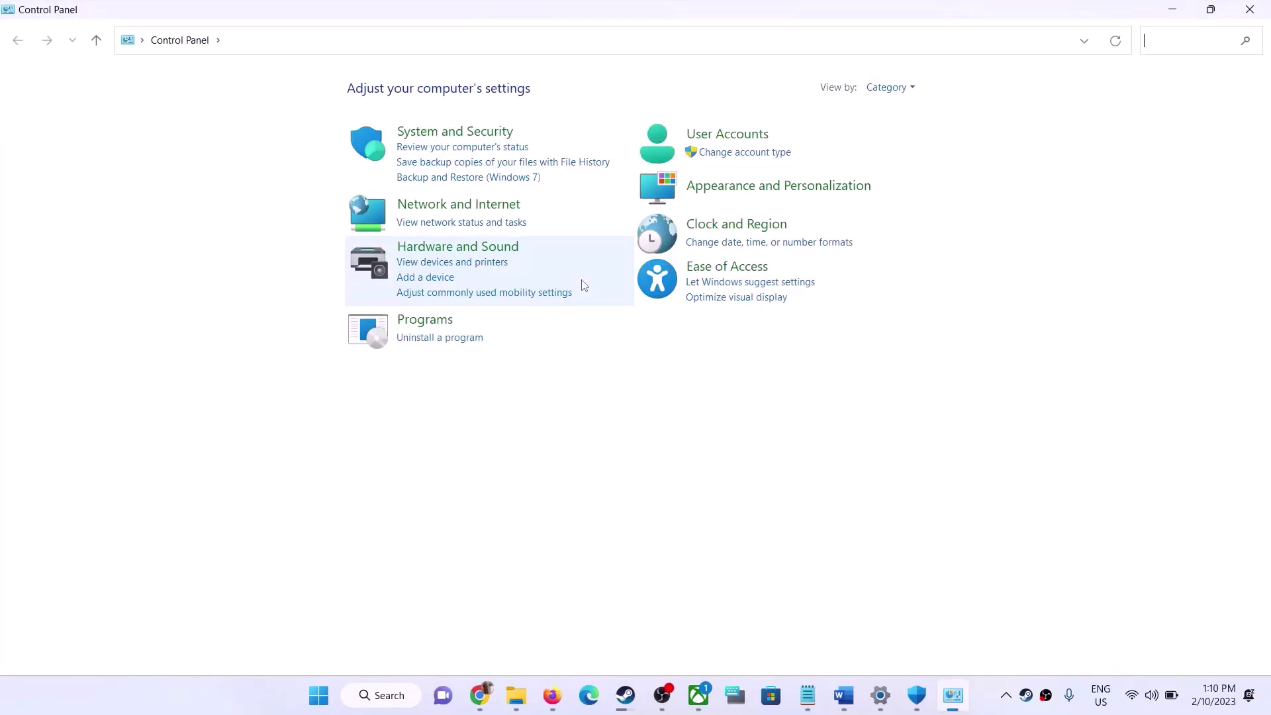
# Step: Open the apps allowed through Windows Defender Firewall under System and Security, and enable changes to the list
pyautogui.click(469, 137)
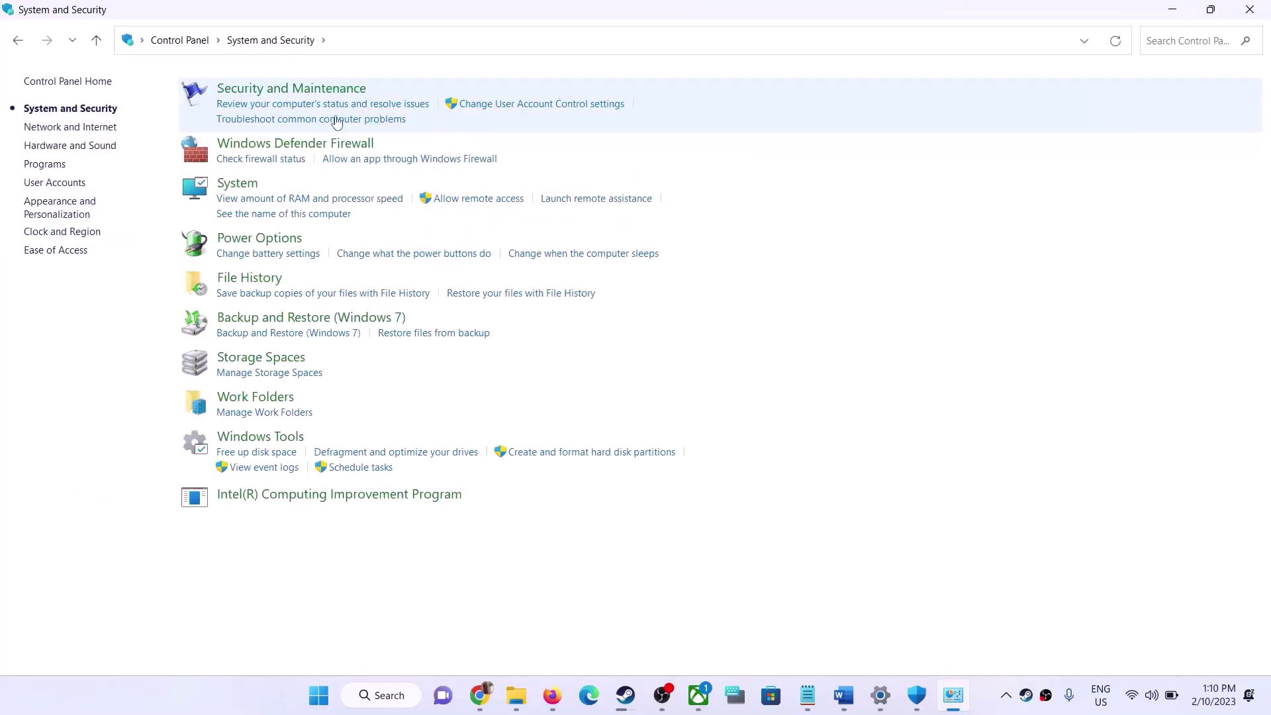
pyautogui.click(265, 149)
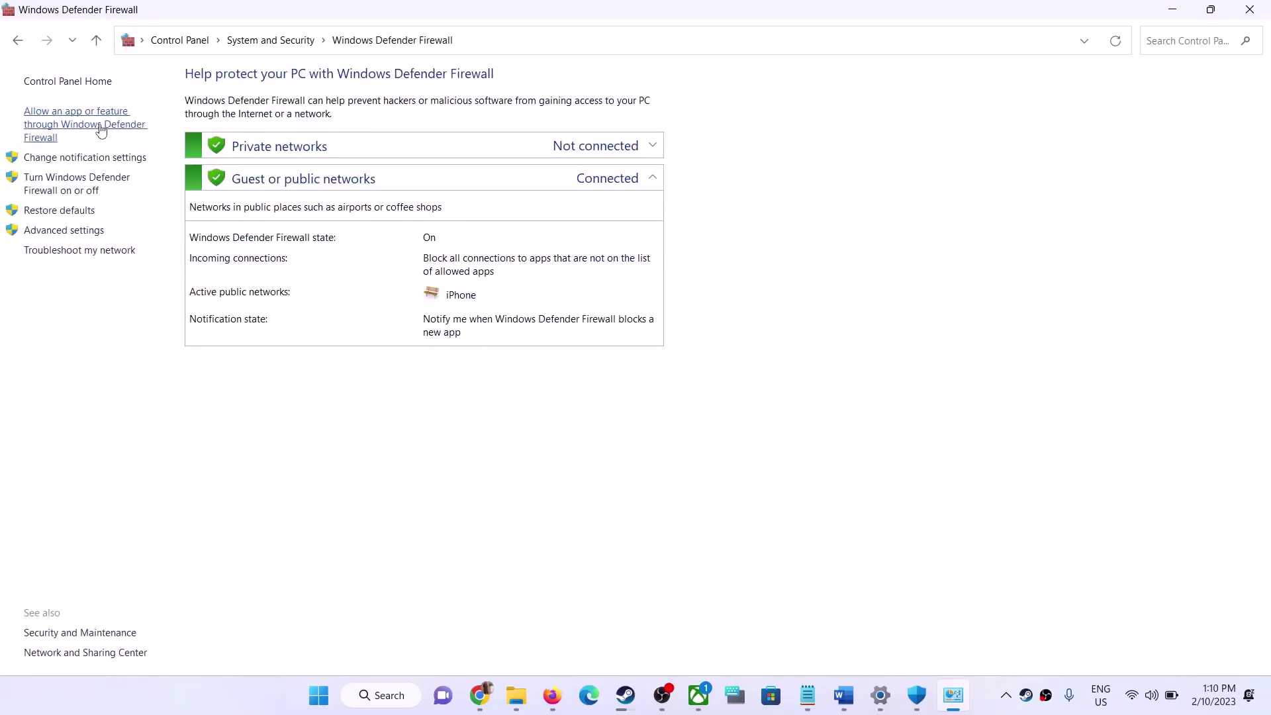
pyautogui.click(93, 131)
pyautogui.click(838, 129)
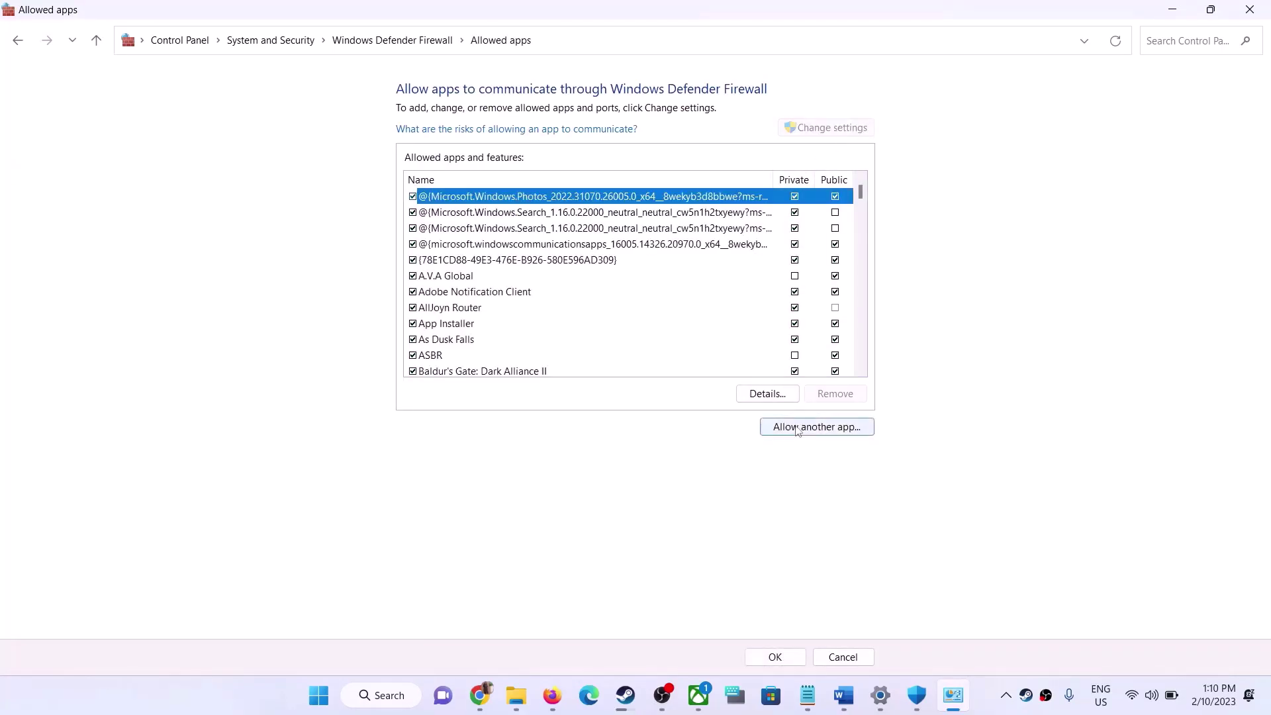
# Step: Start allowing another app through the firewall by browsing for its program file, cancel without adding anything, and close Control Panel
pyautogui.click(817, 426)
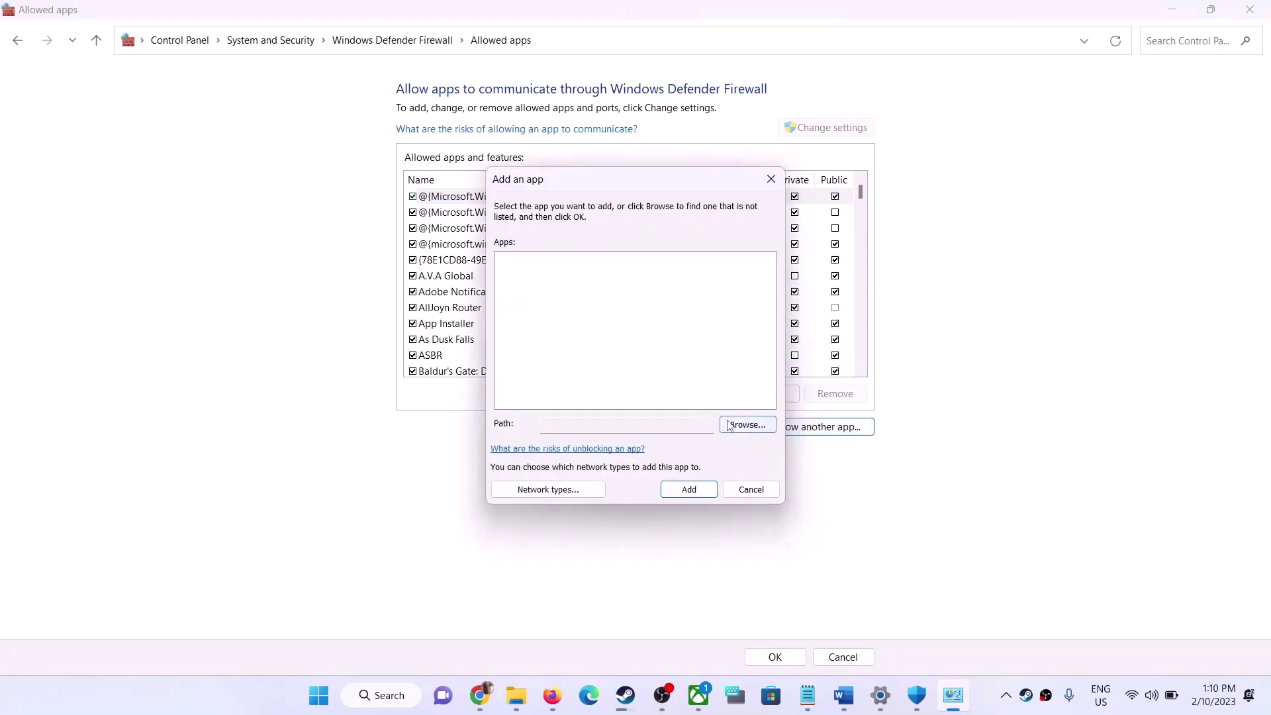
pyautogui.click(747, 424)
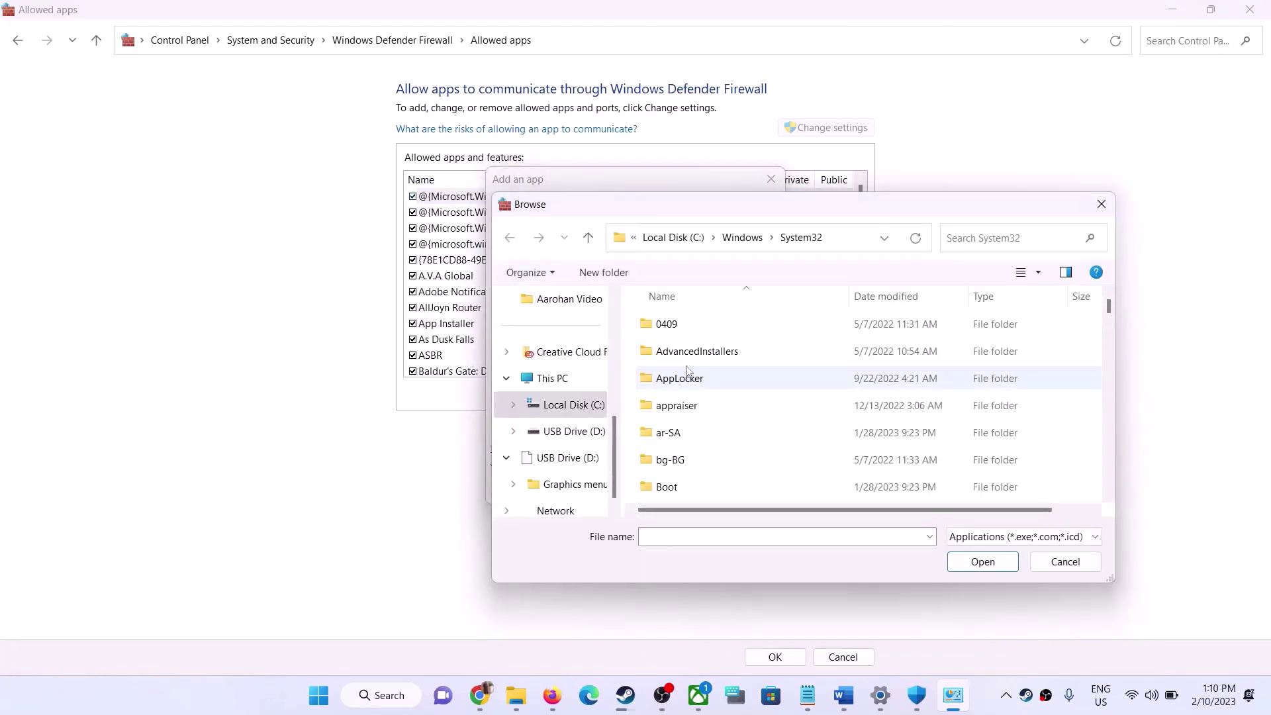
pyautogui.click(1101, 202)
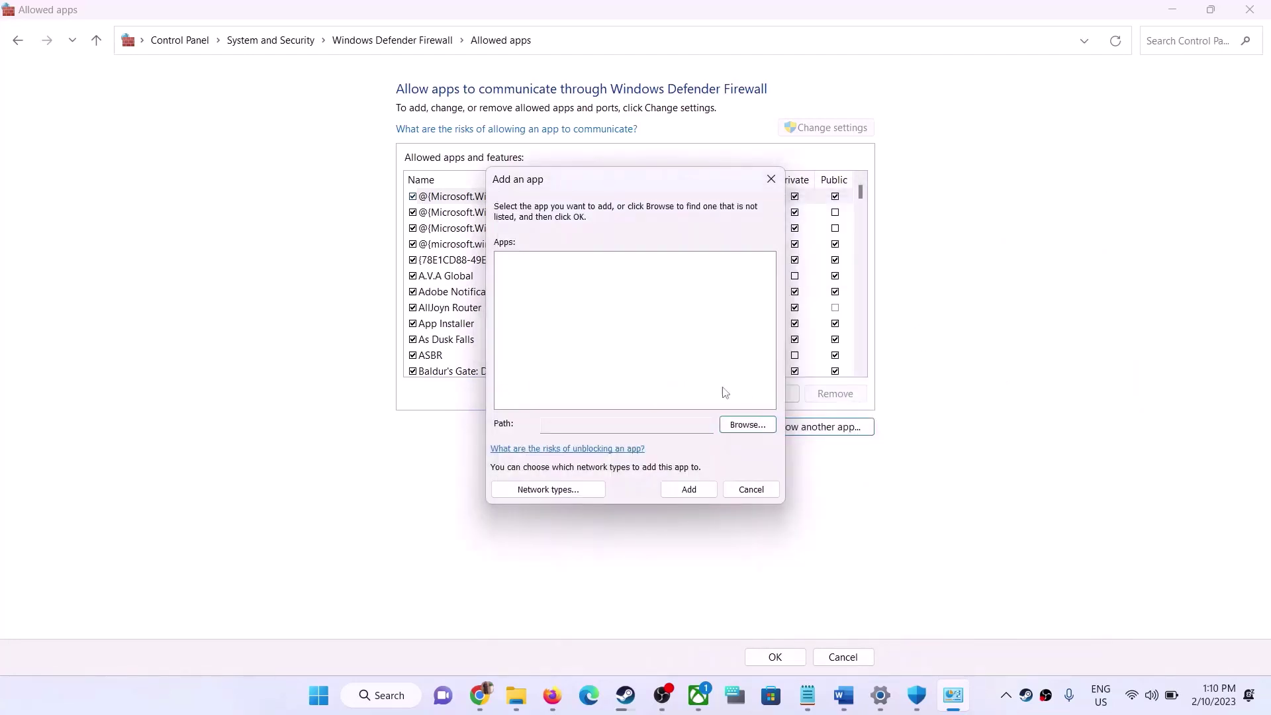
pyautogui.click(750, 489)
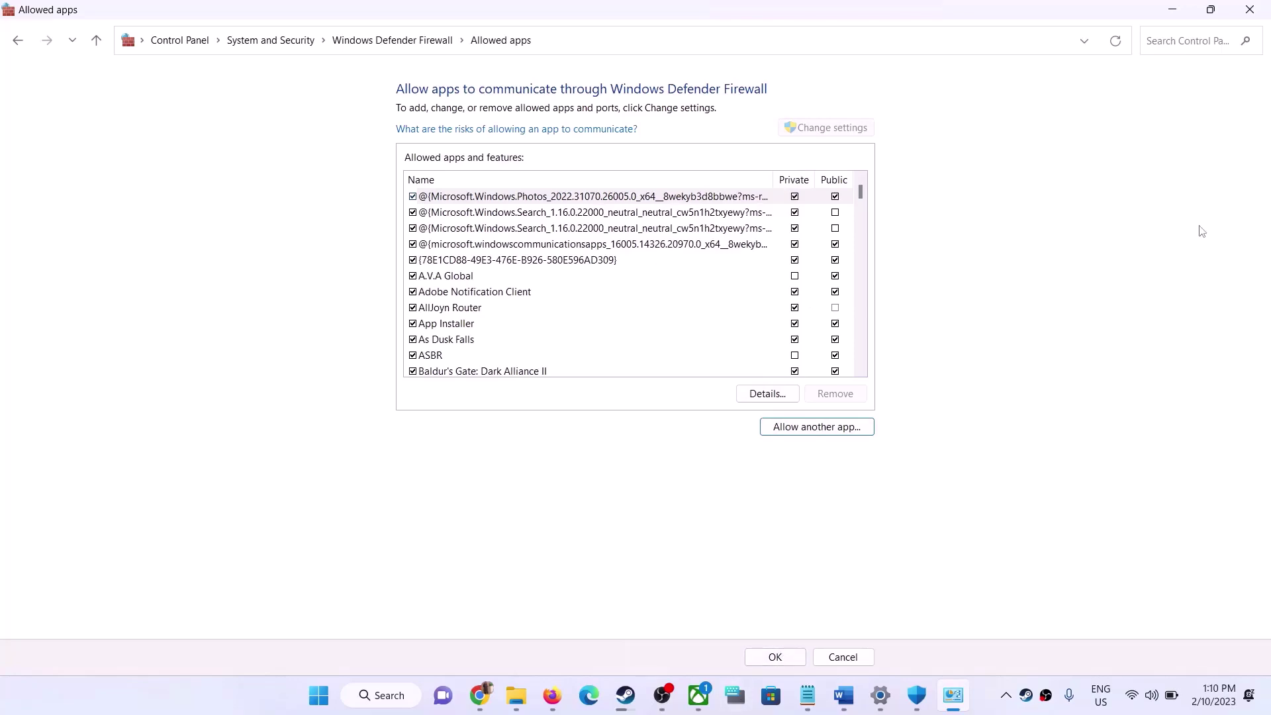
pyautogui.click(1249, 9)
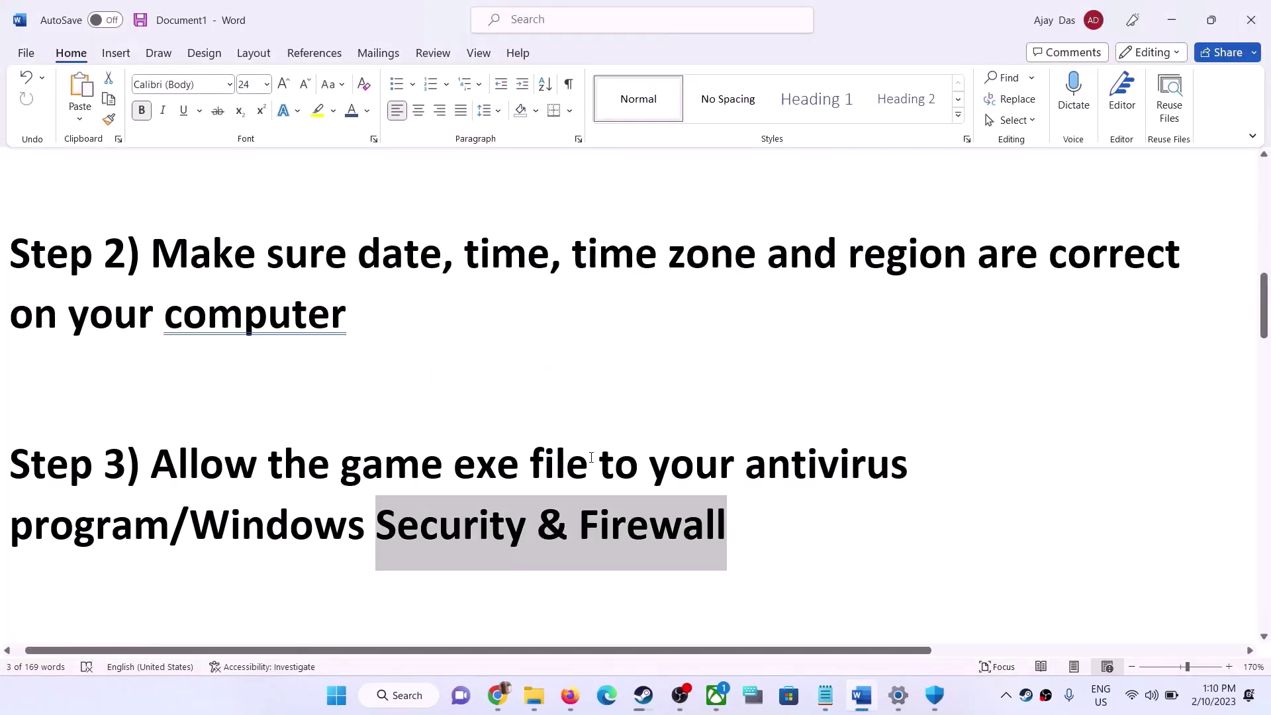
# Step: Highlight "Shut down your computer" in Step 4 of the document, show the Windows power options, and dismiss them without shutting down
pyautogui.scroll(-6, 591, 457)
pyautogui.scroll(4, 591, 456)
pyautogui.scroll(-1, 295, 451)
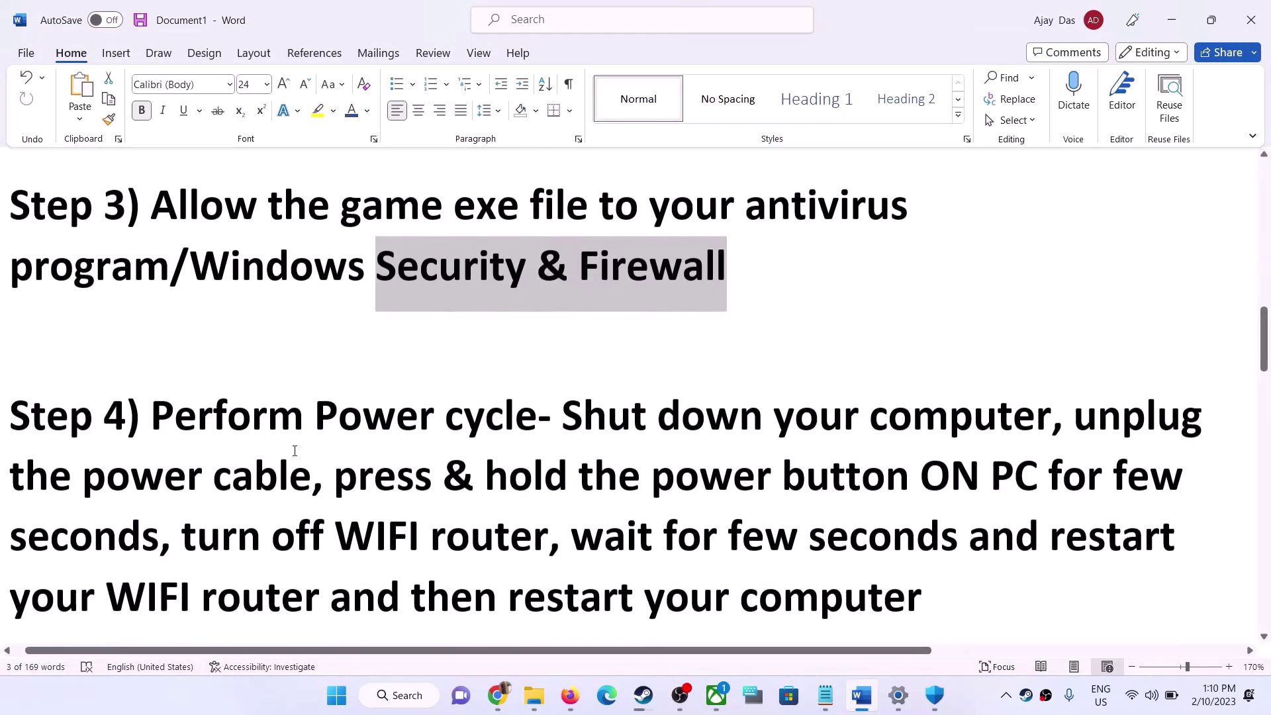
pyautogui.moveTo(151, 417); pyautogui.dragTo(1051, 419)
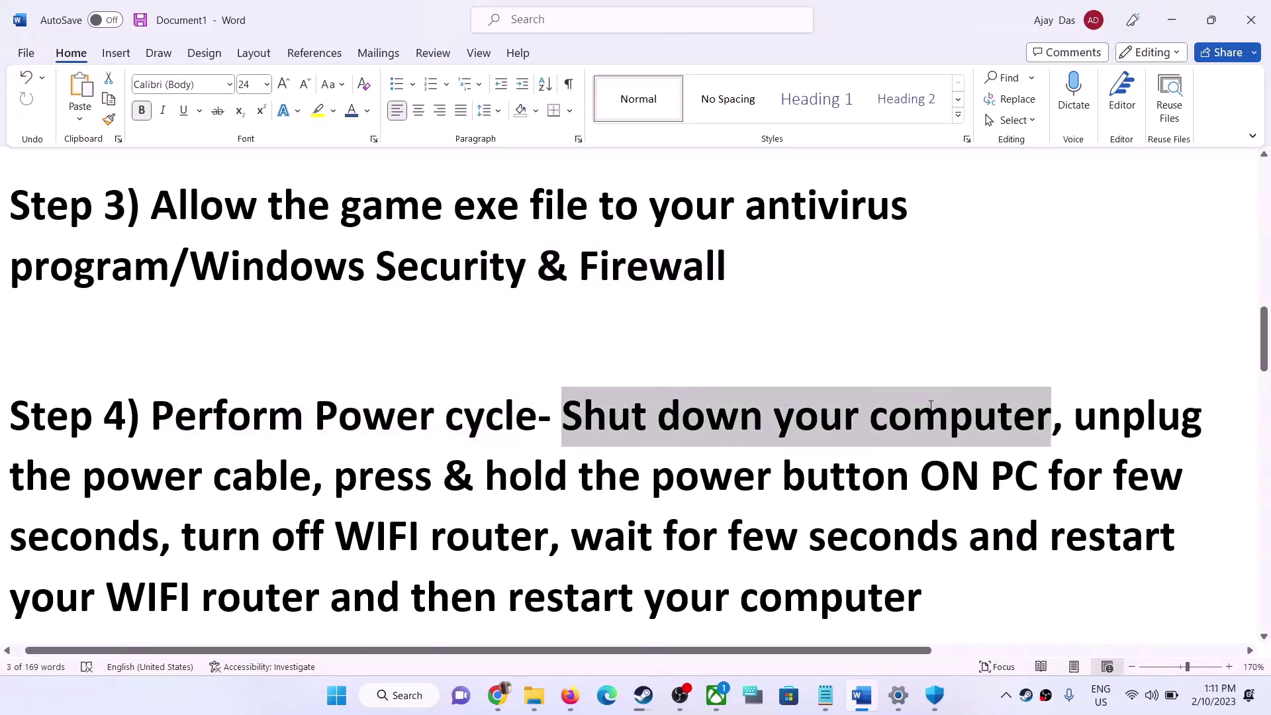
pyautogui.click(338, 695)
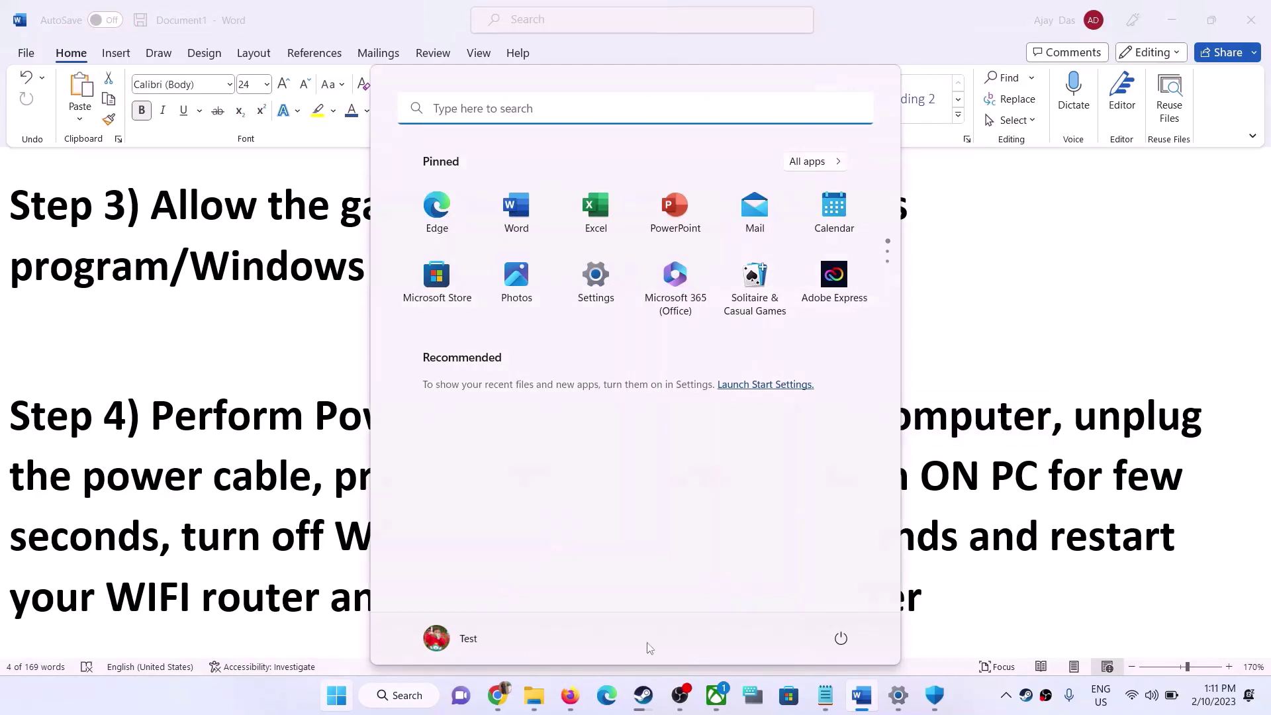
pyautogui.click(838, 638)
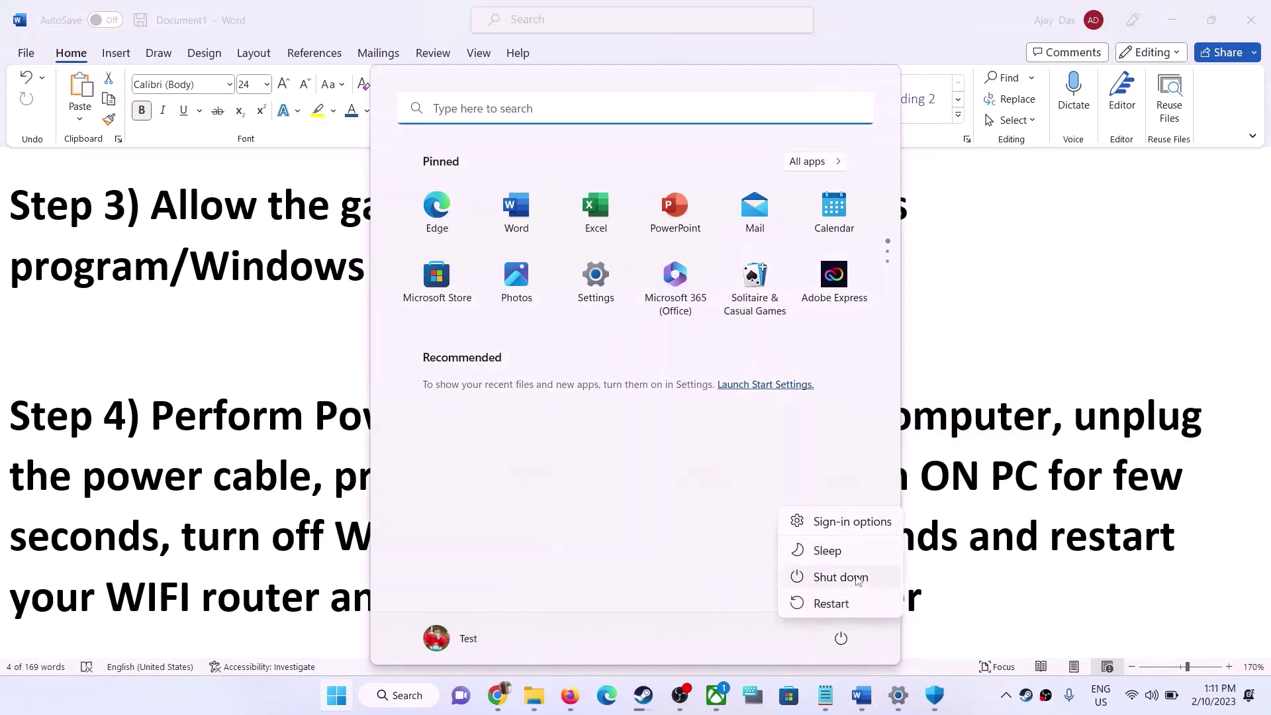
pyautogui.press('Escape')
pyautogui.press('Escape')
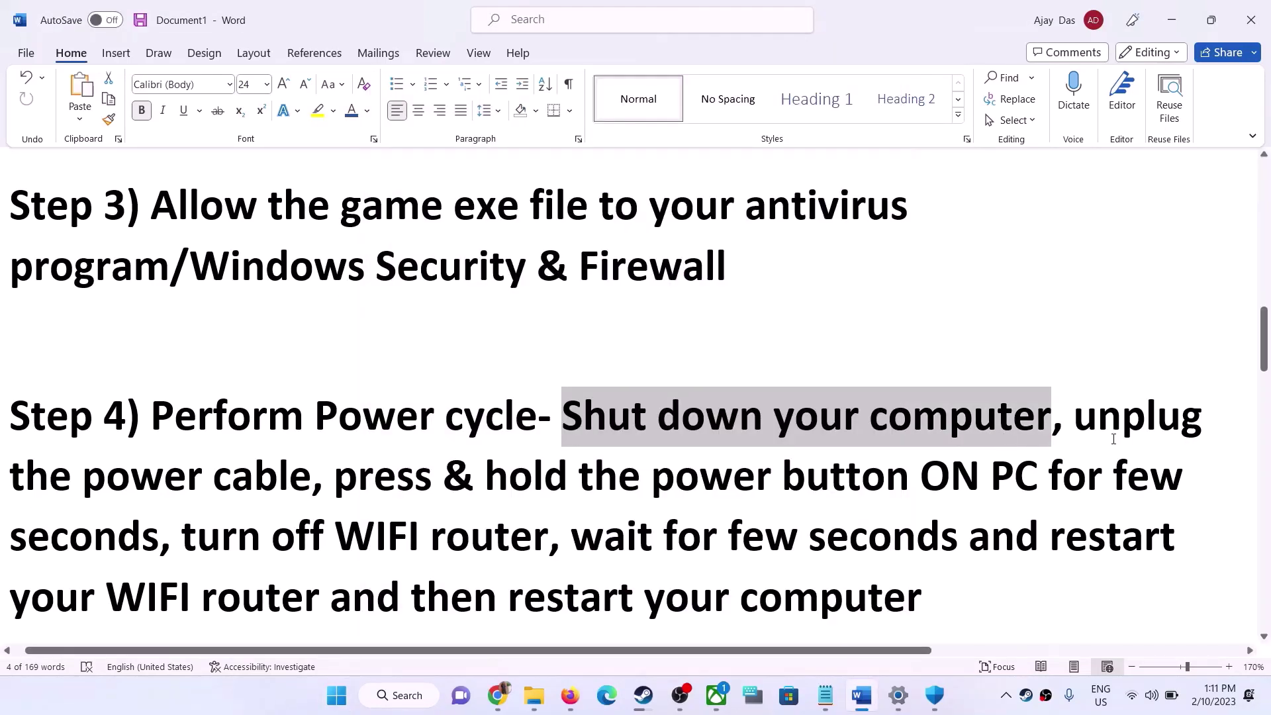
# Step: Go through the remaining power cycle instructions in Step 4, highlighting each phrase up to "restart your computer", and clear the selection
pyautogui.moveTo(1074, 416); pyautogui.dragTo(916, 504)
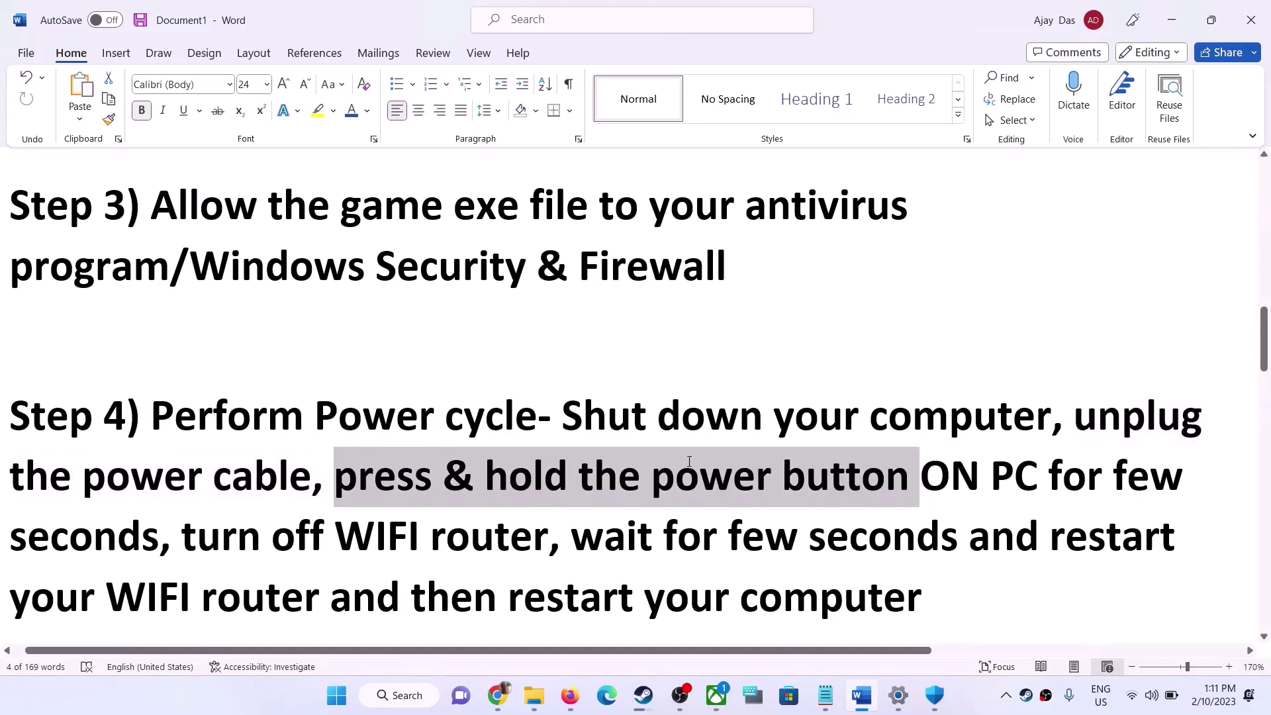
pyautogui.moveTo(689, 462); pyautogui.dragTo(157, 542)
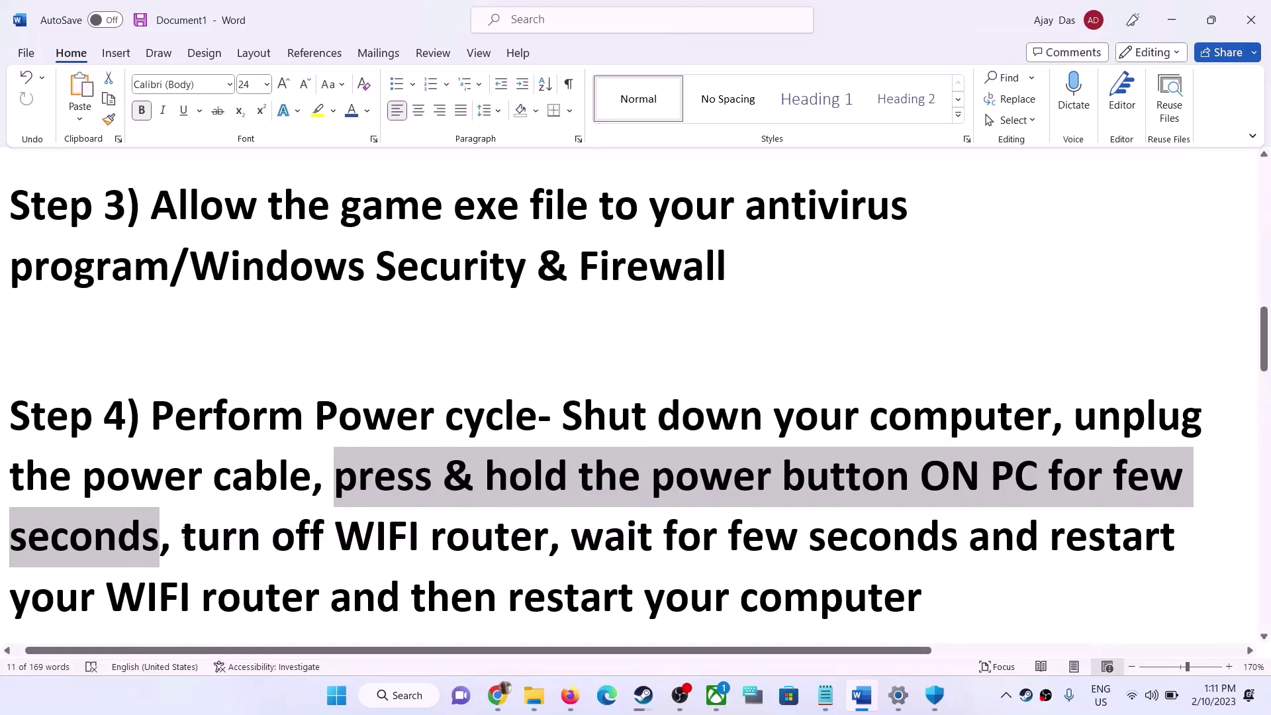
pyautogui.moveTo(184, 537); pyautogui.dragTo(544, 535)
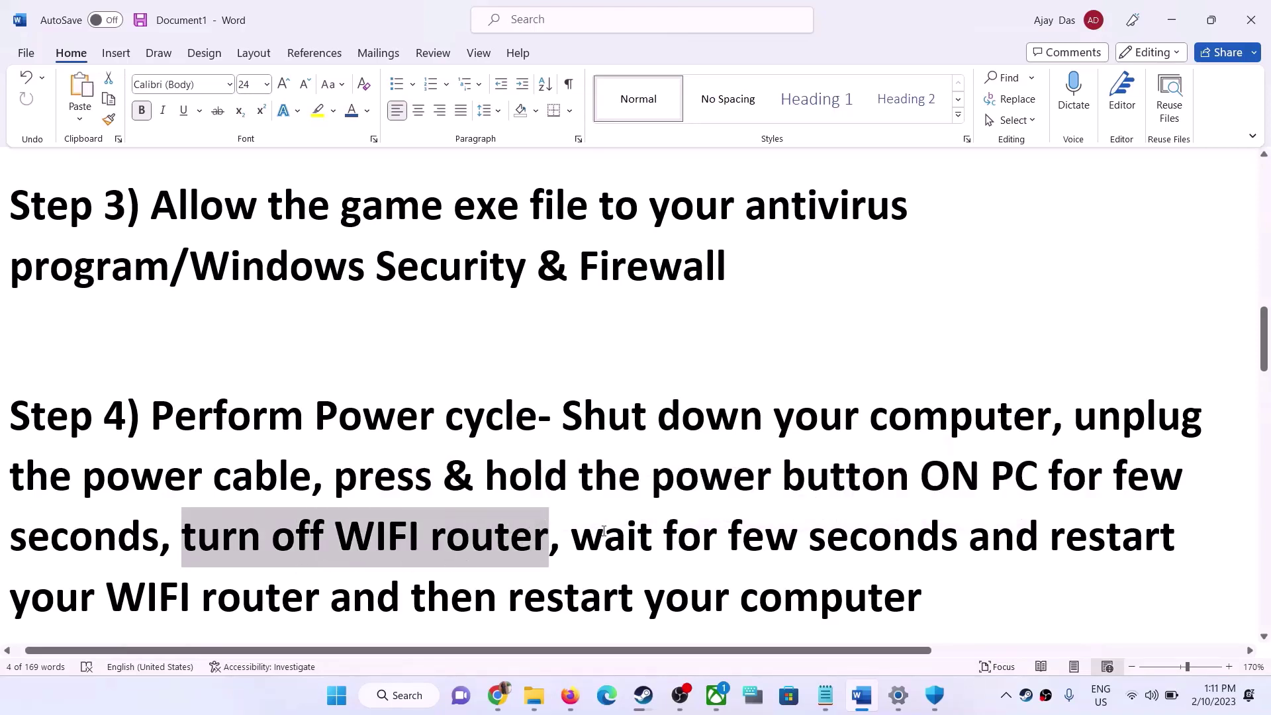
pyautogui.moveTo(580, 537); pyautogui.dragTo(281, 611)
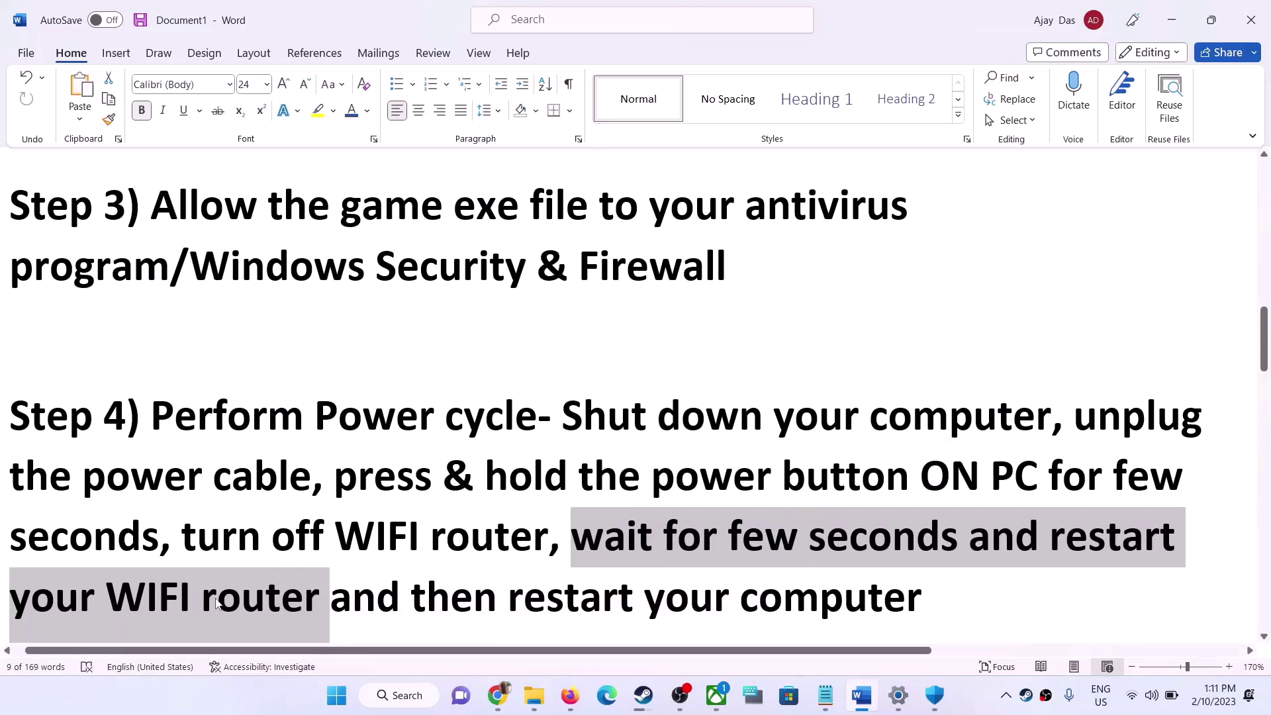
pyautogui.click(387, 614)
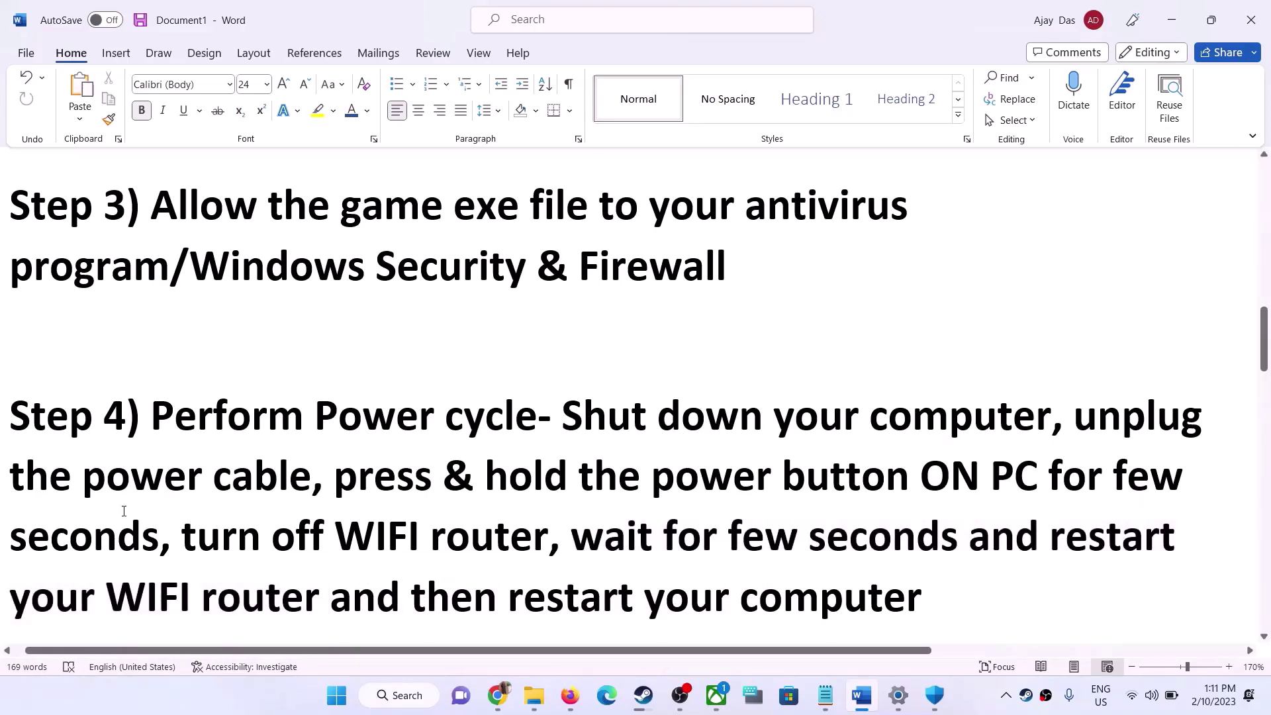
pyautogui.moveTo(92, 480); pyautogui.dragTo(311, 478)
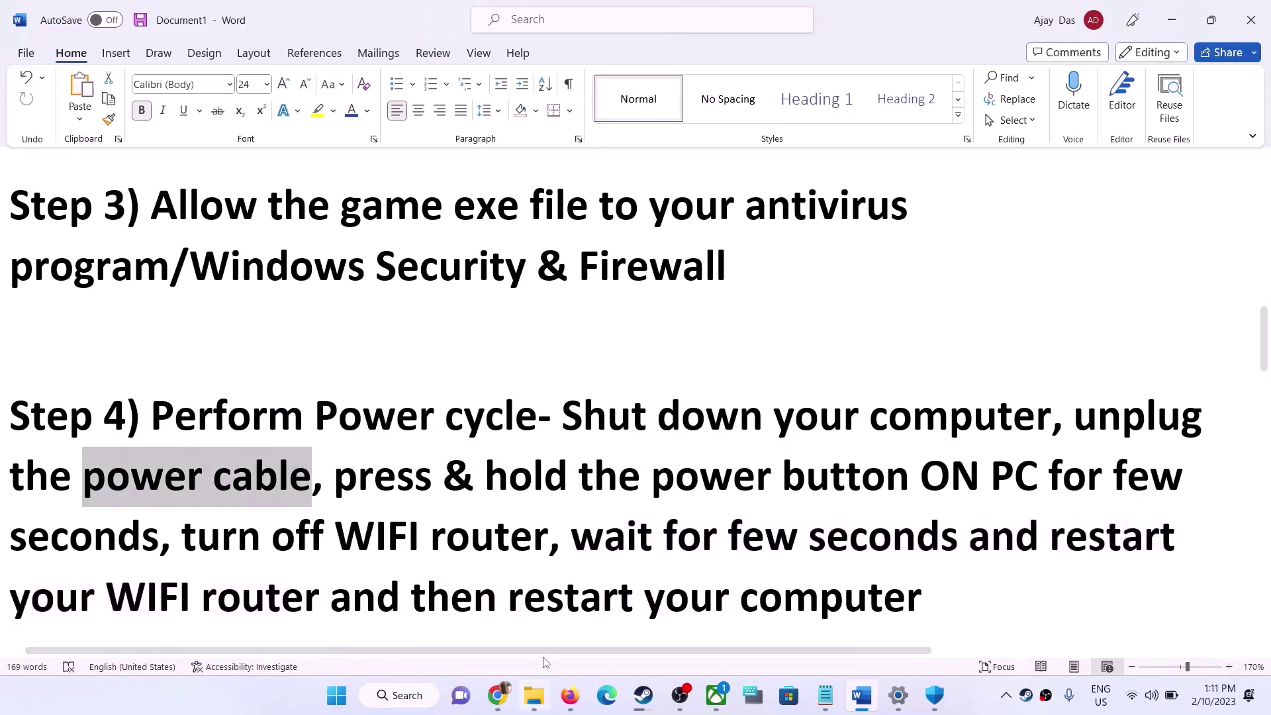
pyautogui.moveTo(509, 599); pyautogui.dragTo(922, 599)
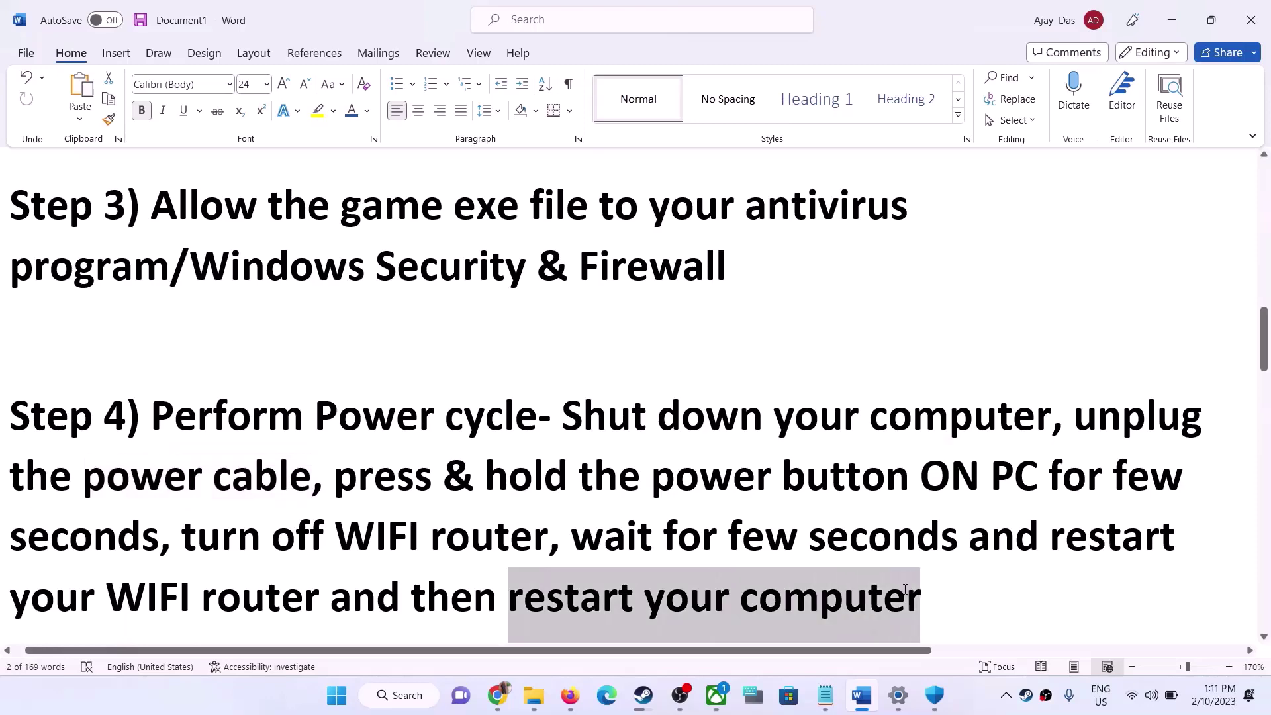
pyautogui.click(453, 437)
# Step: Highlight "Disable manual proxy" in Step 5, switch to Windows Settings, and open the Proxy page under Network & internet
pyautogui.scroll(-3, 450, 433)
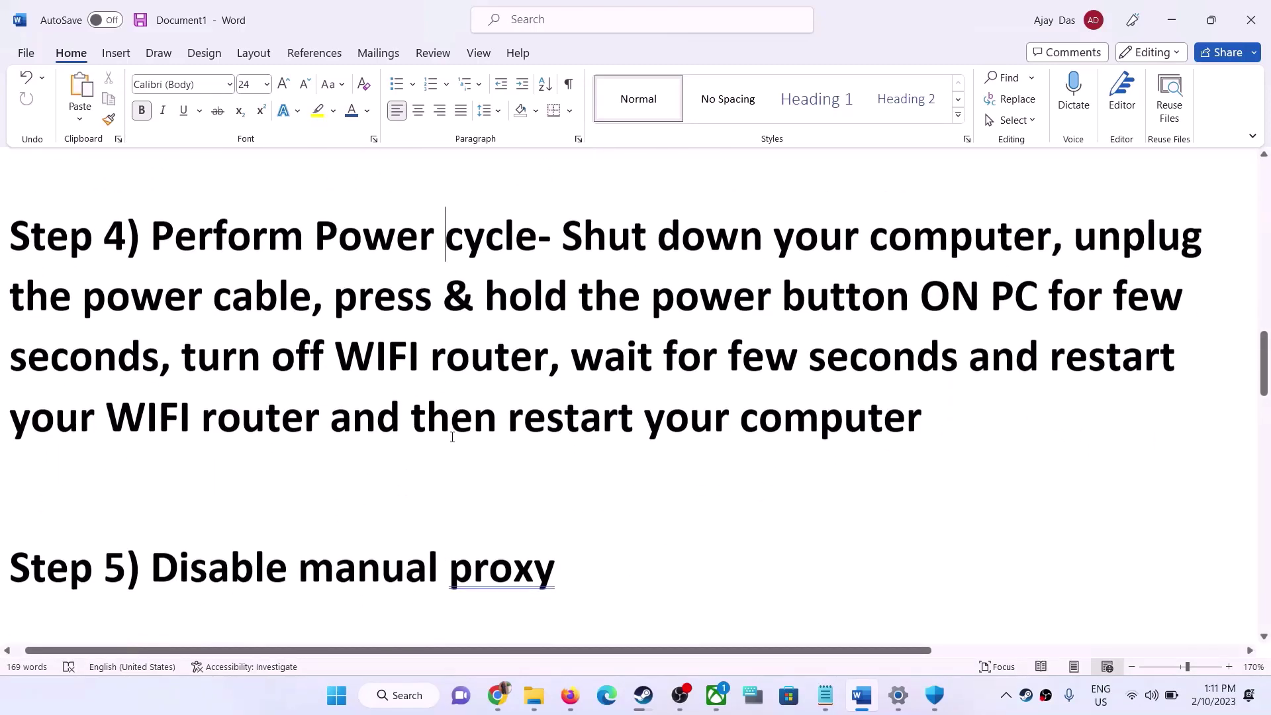
pyautogui.moveTo(166, 503); pyautogui.dragTo(555, 507)
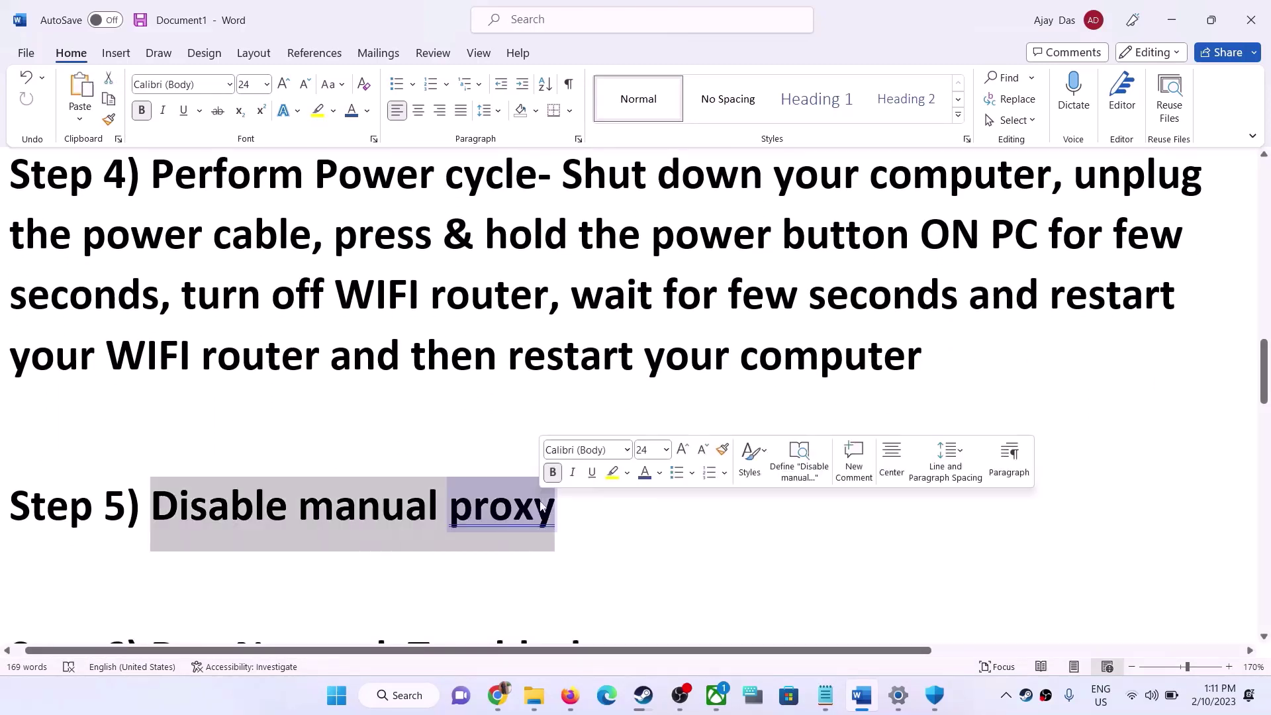
pyautogui.hotkey('alt', 'Tab')
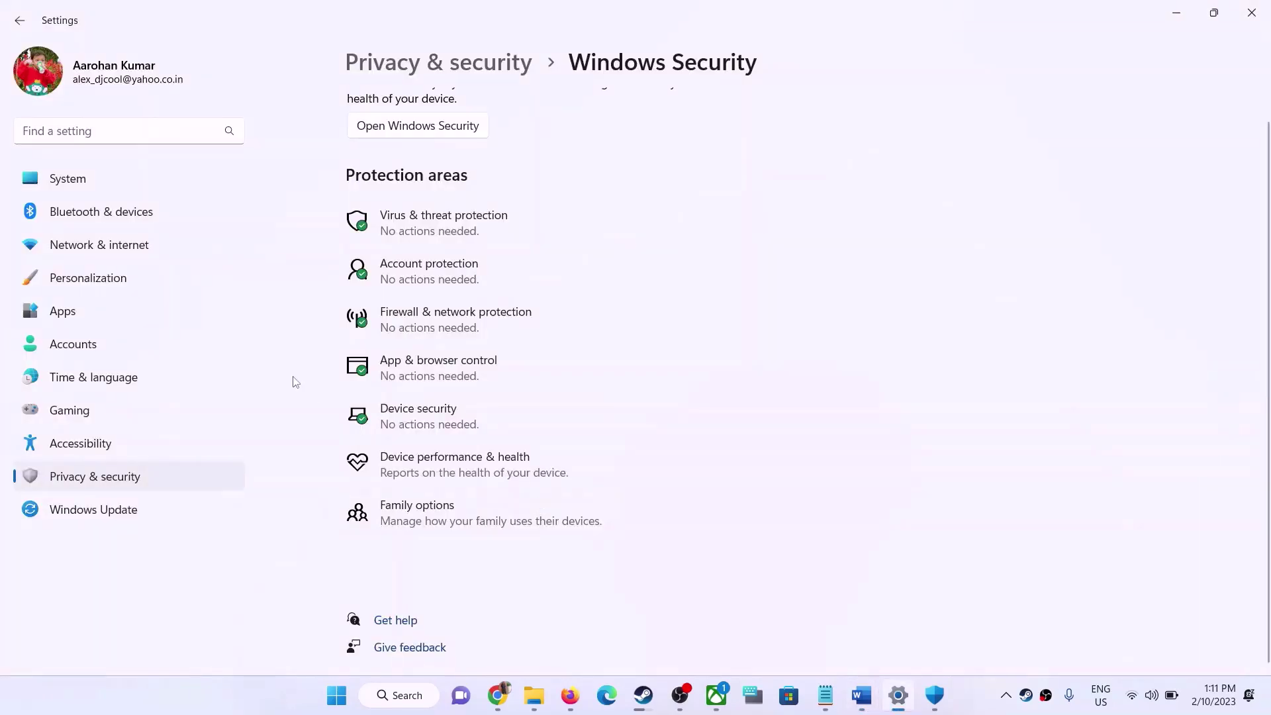
pyautogui.click(19, 20)
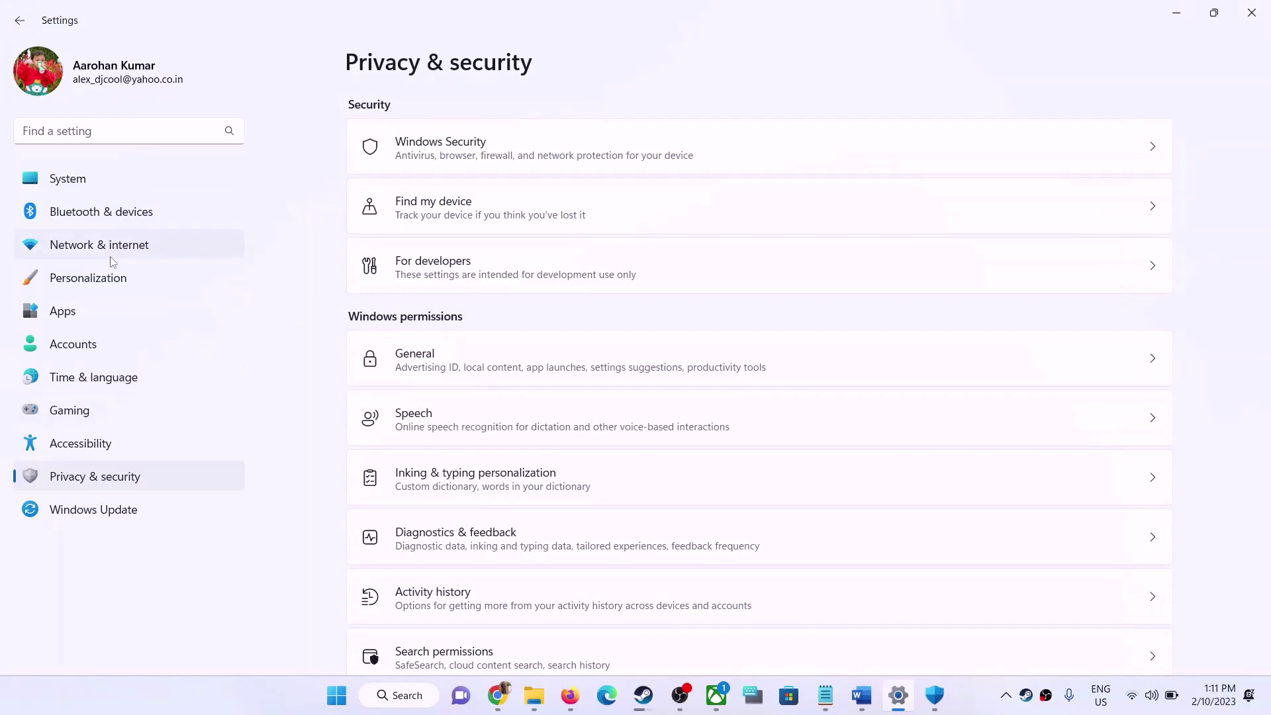
pyautogui.click(119, 246)
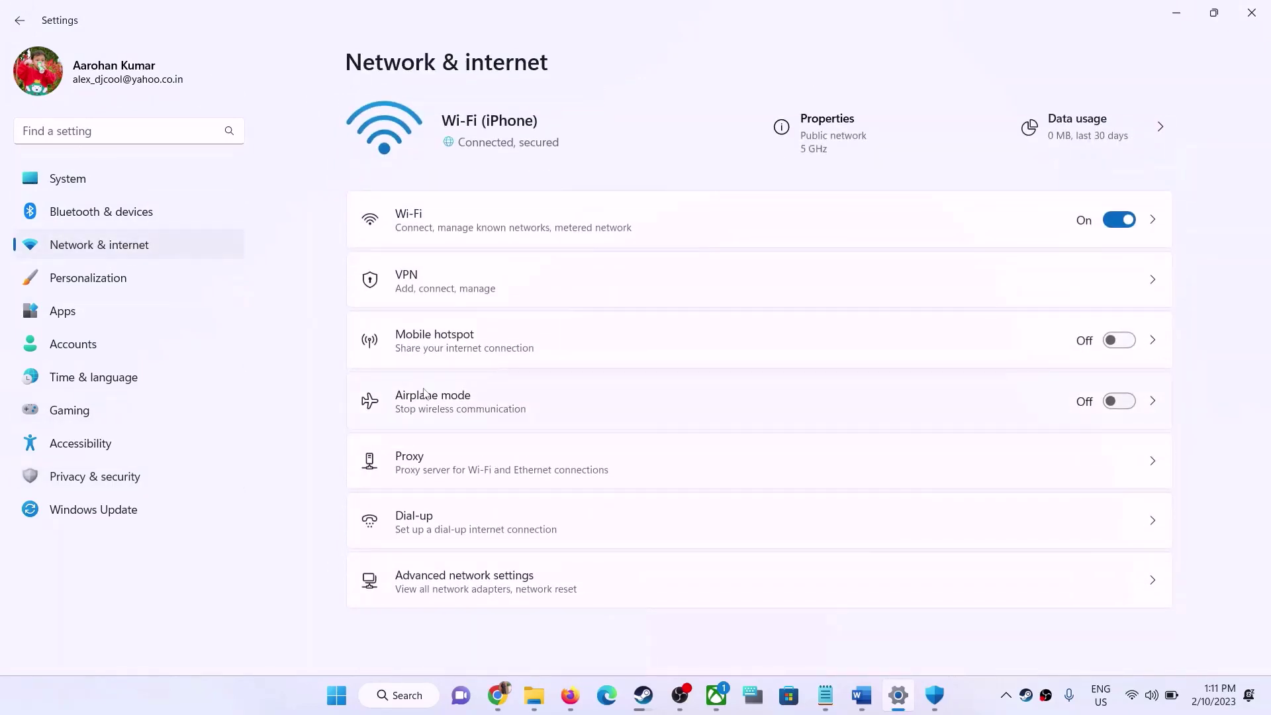
pyautogui.click(518, 470)
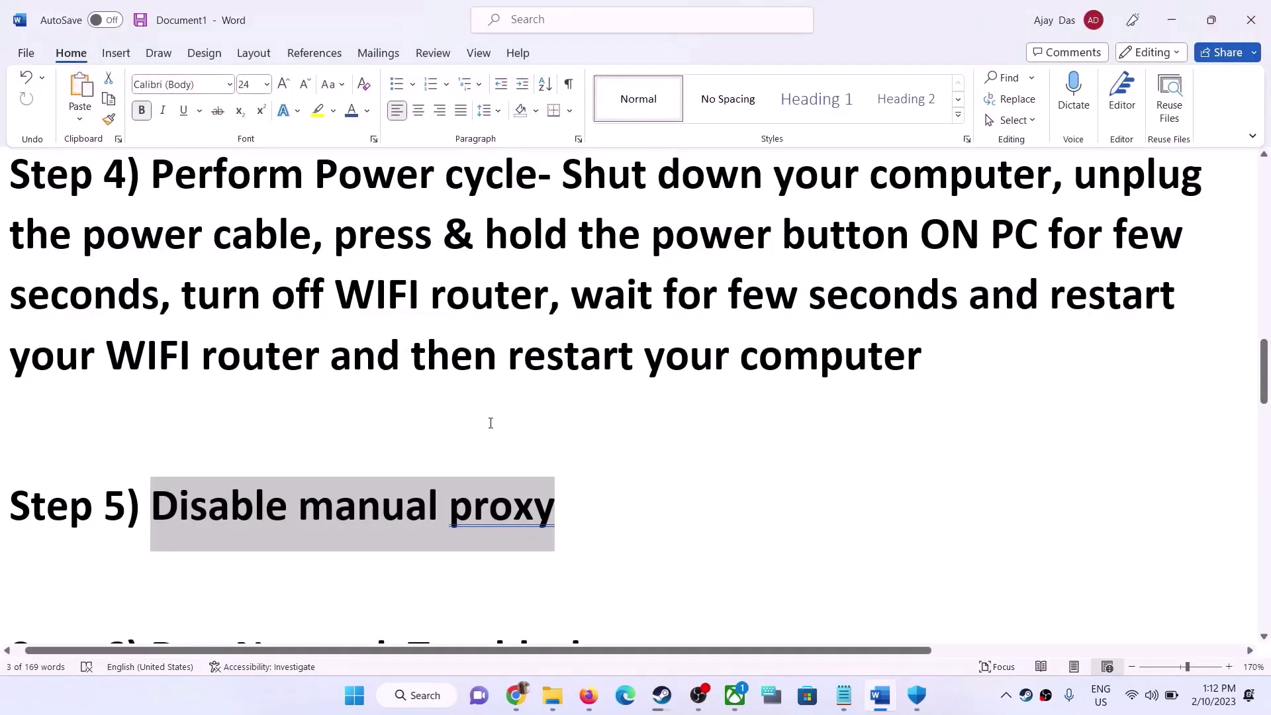
# Step: Highlight "Network Troubleshooter" in Step 6 of the document and open Other troubleshooters in the Windows System settings
pyautogui.scroll(-3, 490, 422)
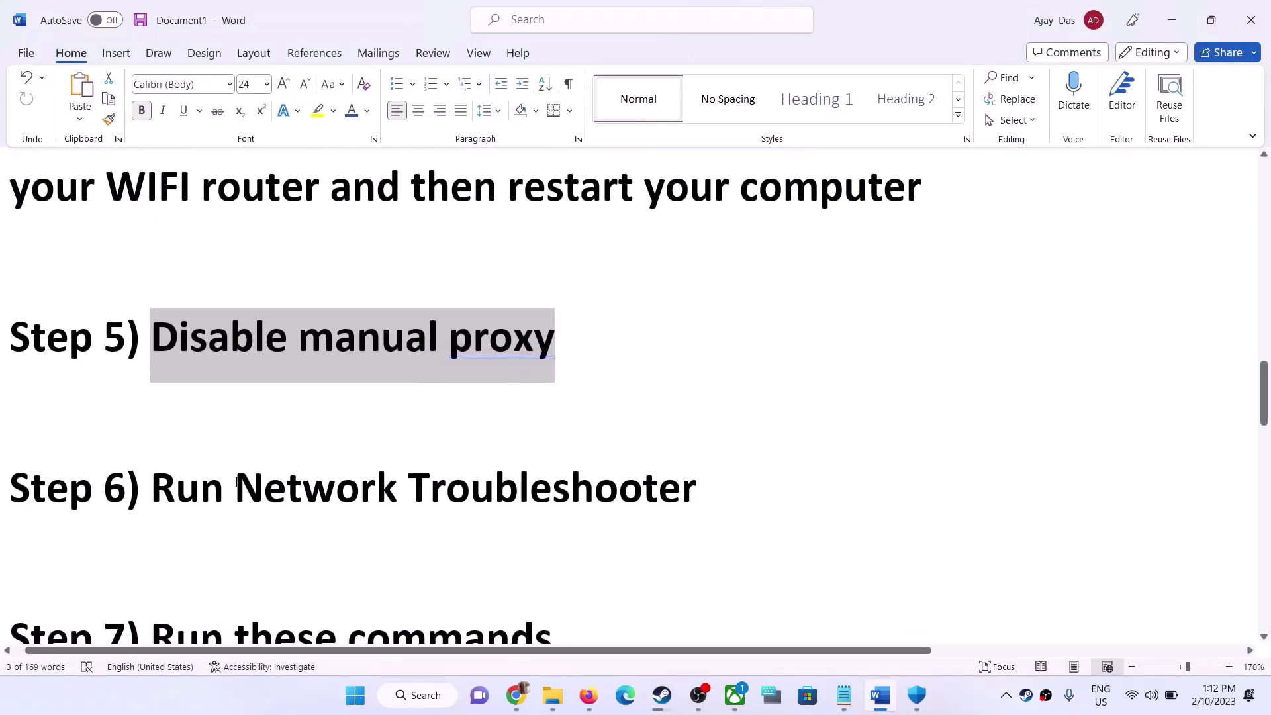
pyautogui.moveTo(237, 482); pyautogui.dragTo(688, 488)
pyautogui.press('super+i')
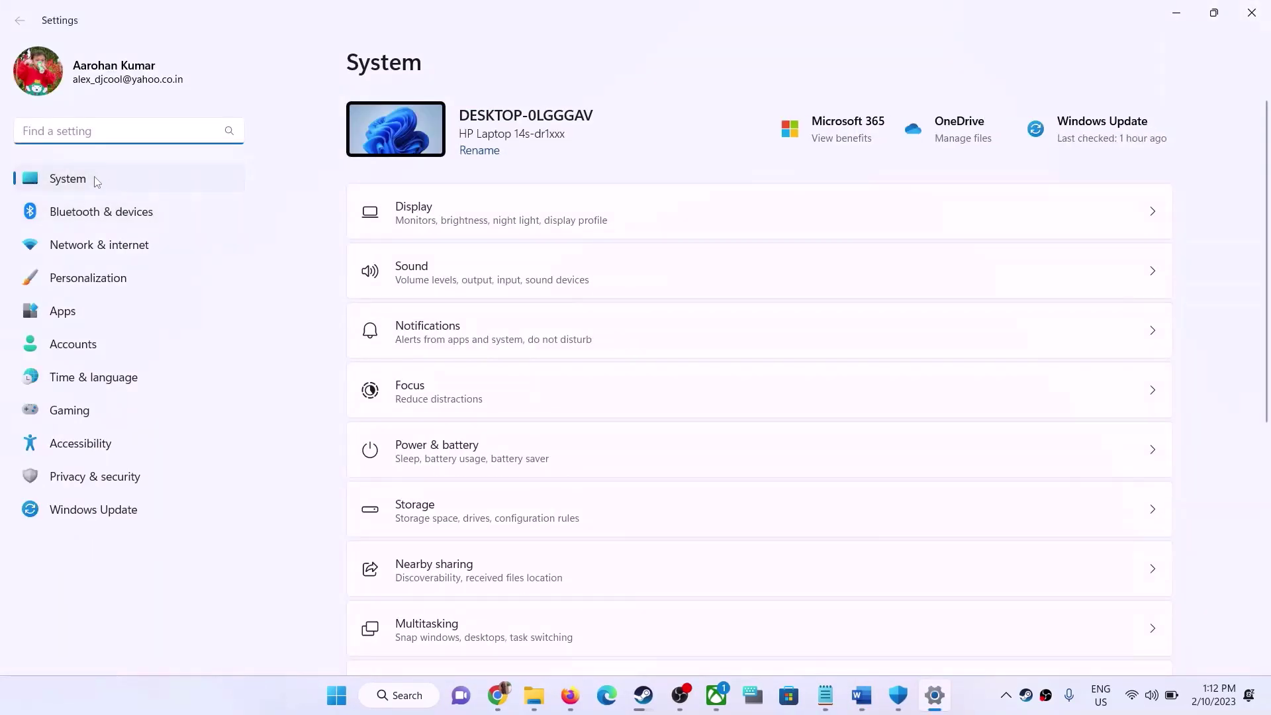
pyautogui.scroll(-3, 474, 344)
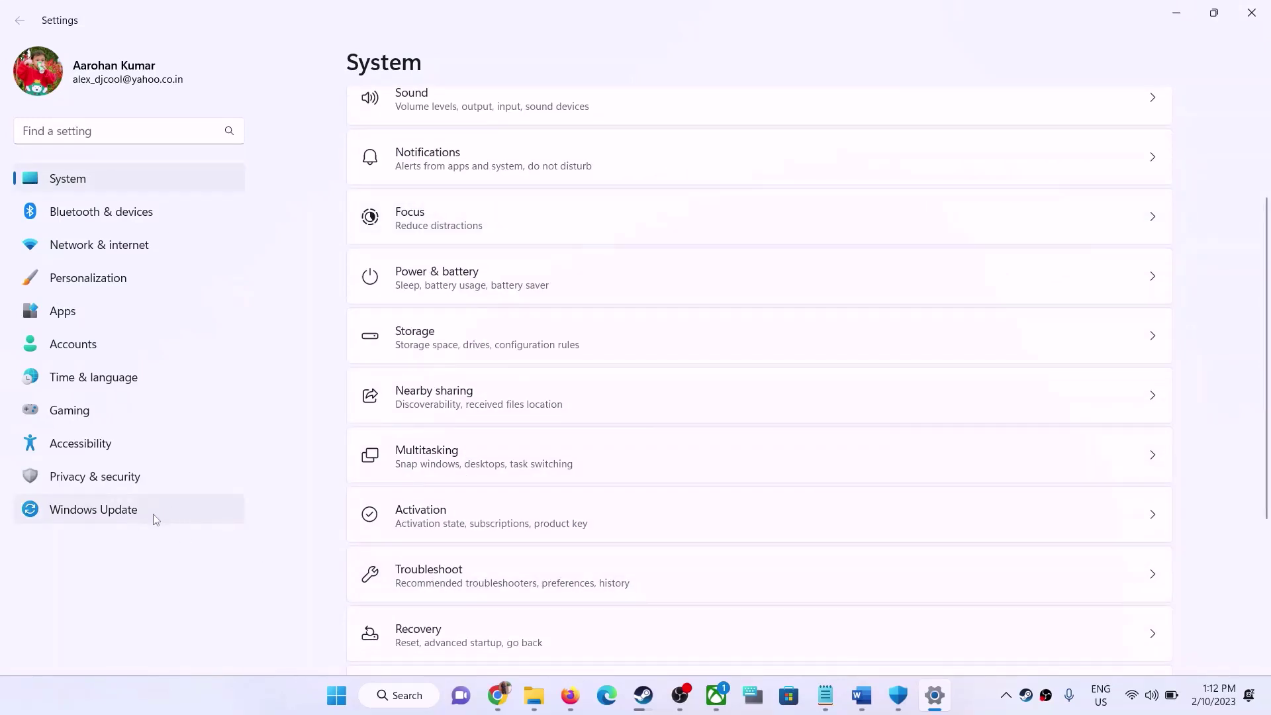
pyautogui.click(433, 576)
pyautogui.click(463, 268)
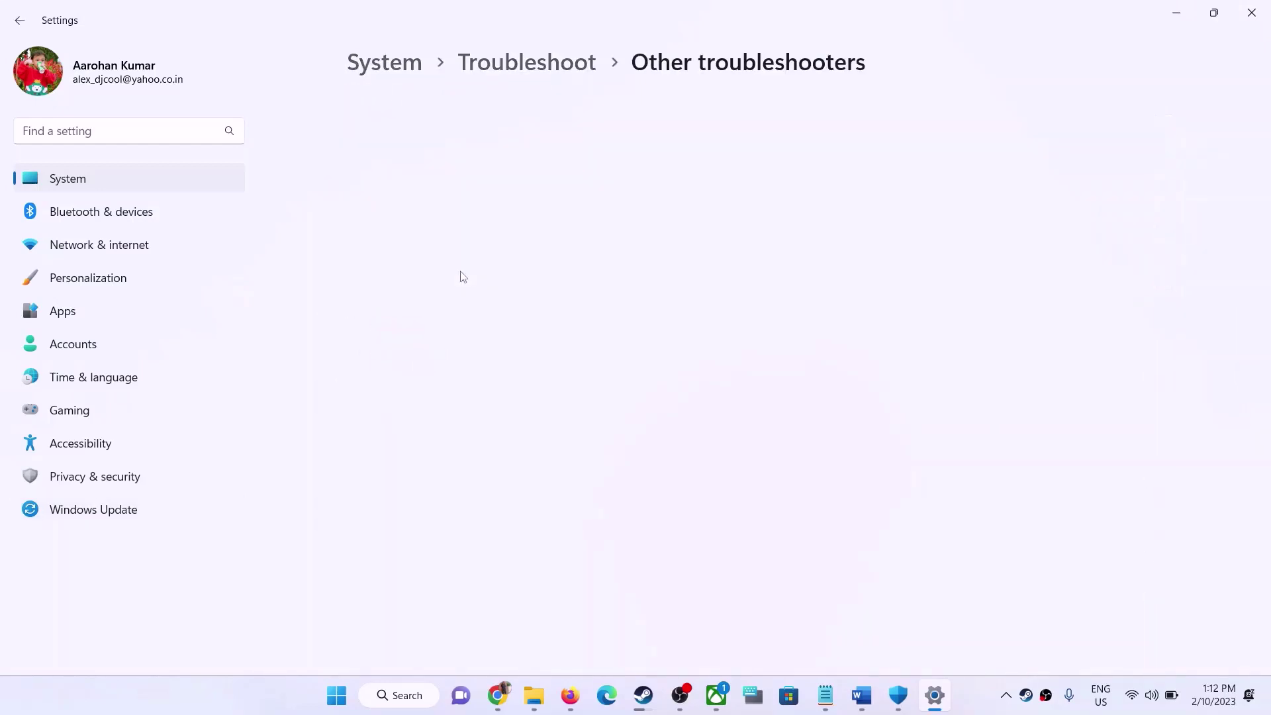
# Step: Look through the Other troubleshooters list down to Network Adapter and close Windows Settings
pyautogui.scroll(-2, 465, 311)
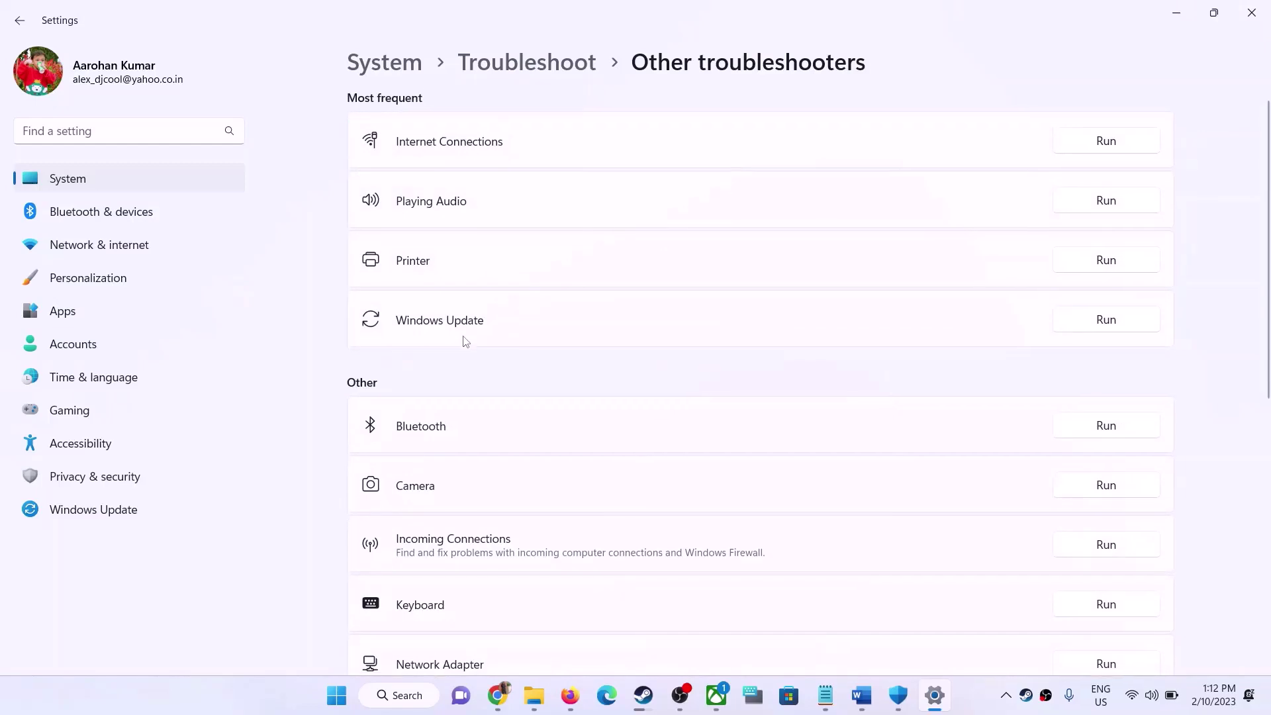
pyautogui.scroll(-2, 465, 341)
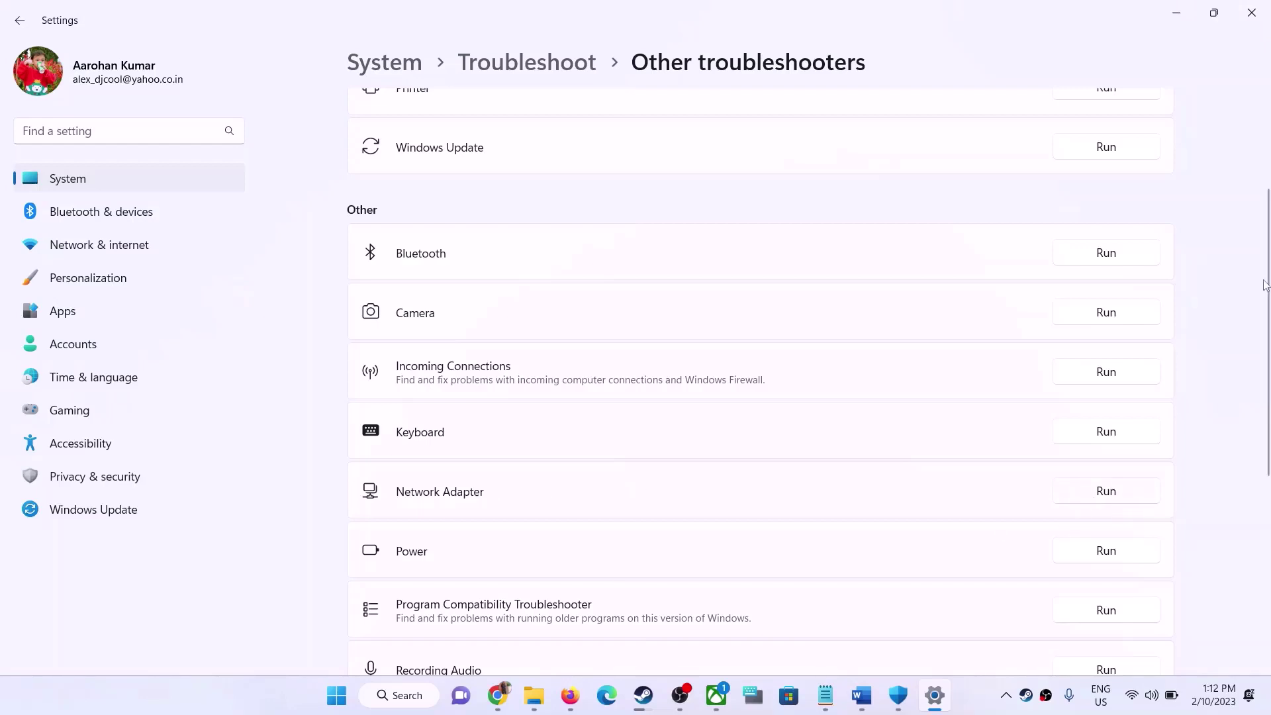
pyautogui.click(1265, 21)
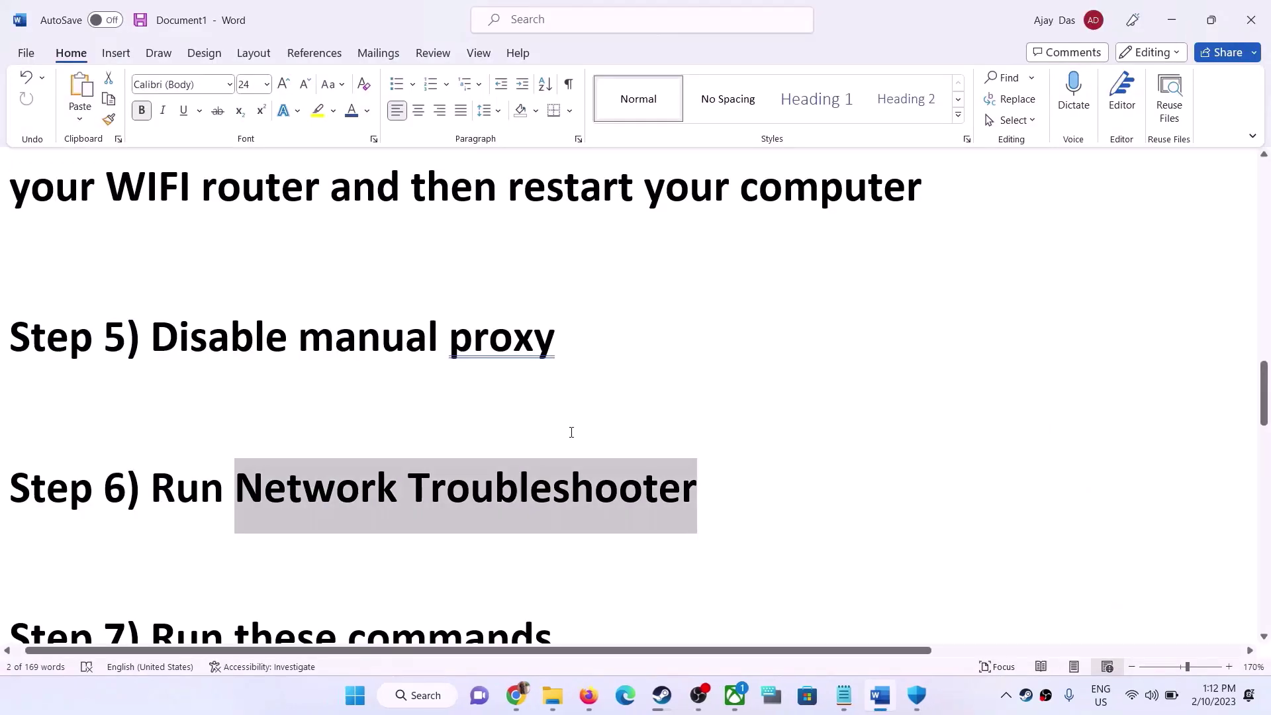
# Step: Copy the ipconfig /flushdns command from Step 7 of the document
pyautogui.scroll(-3, 569, 433)
pyautogui.scroll(-3, 570, 431)
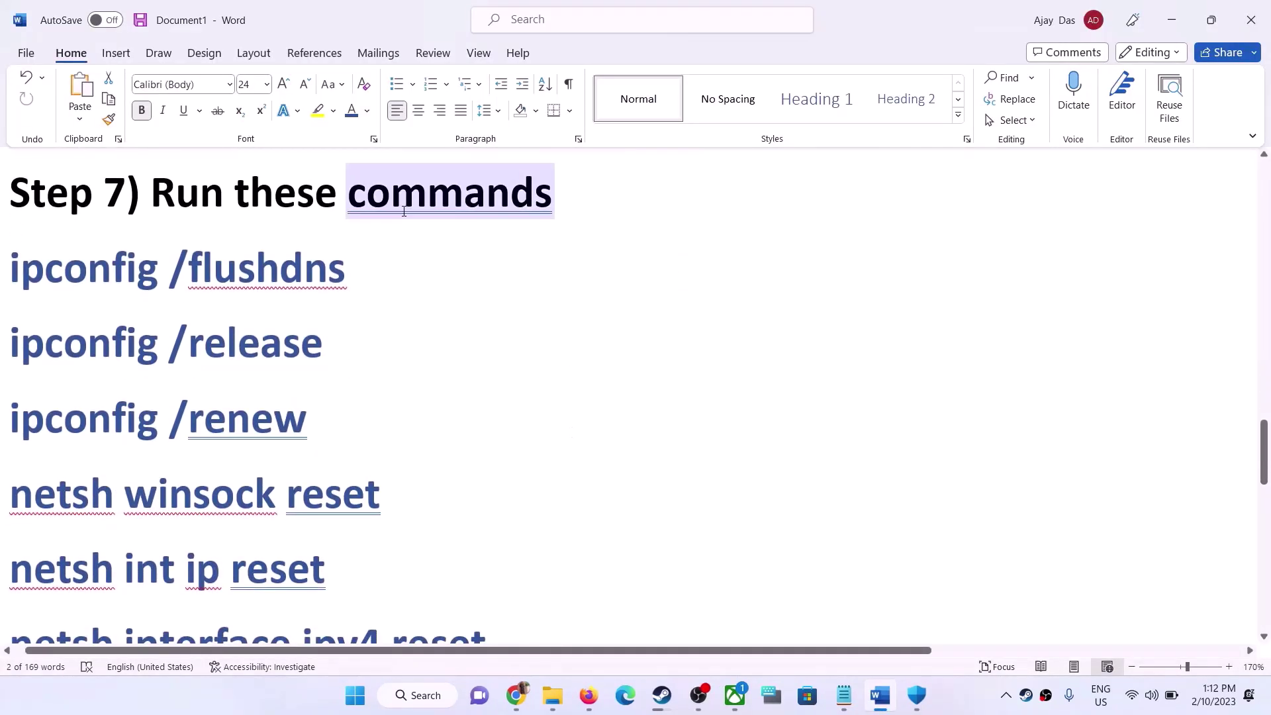
pyautogui.click(2, 260)
pyautogui.hotkey('ctrl', 'c')
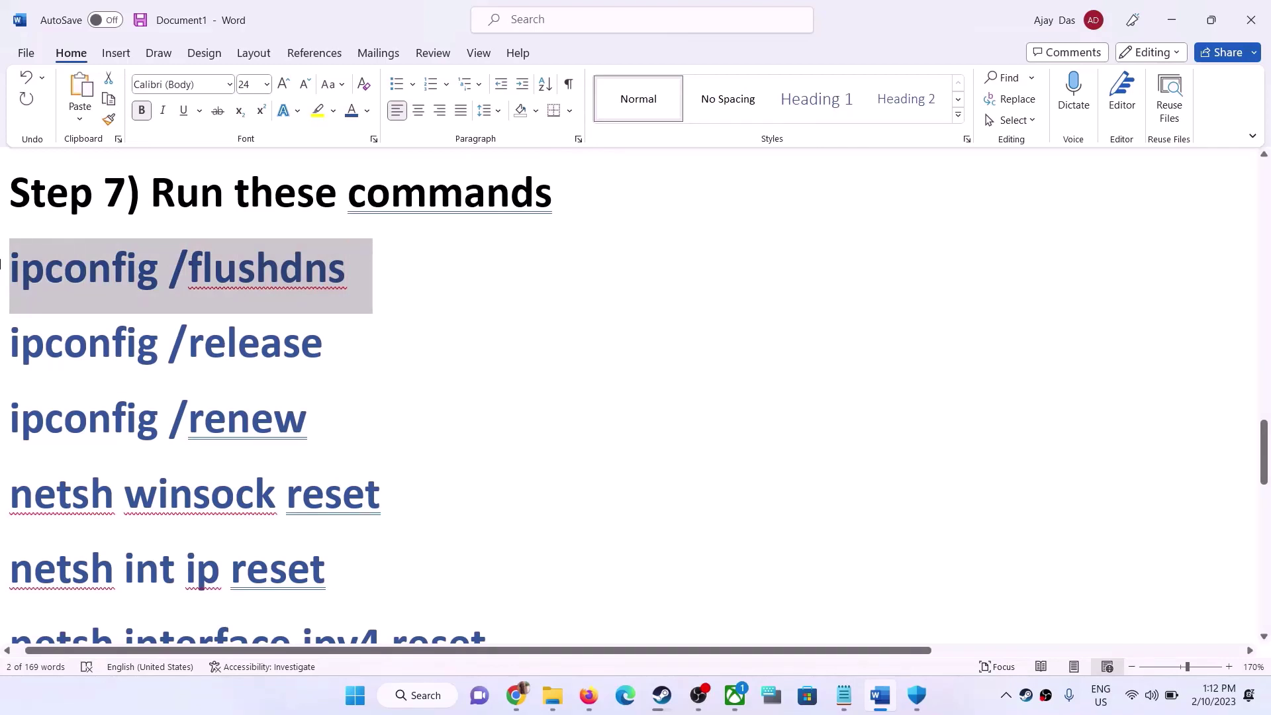
# Step: Search Windows for cmd and open Command Prompt as administrator, allowing it to make changes to the device
pyautogui.click(355, 695)
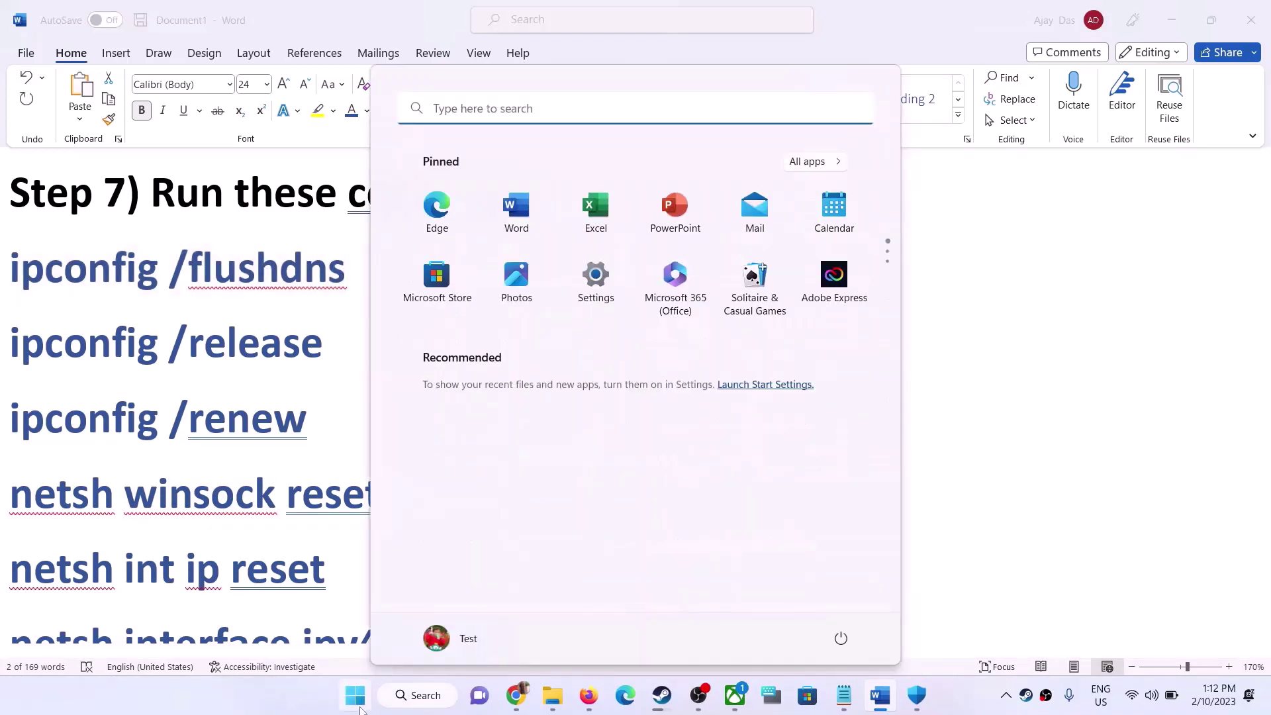
pyautogui.write('cmd')
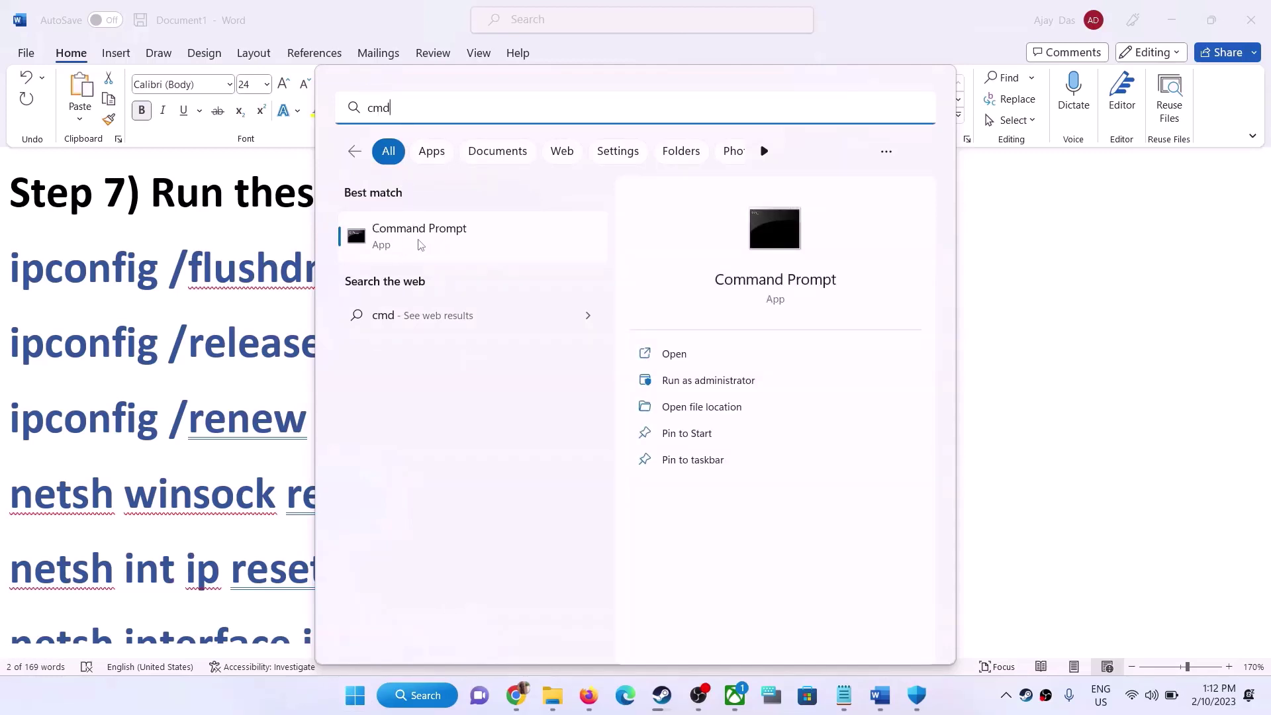
pyautogui.rightClick(468, 256)
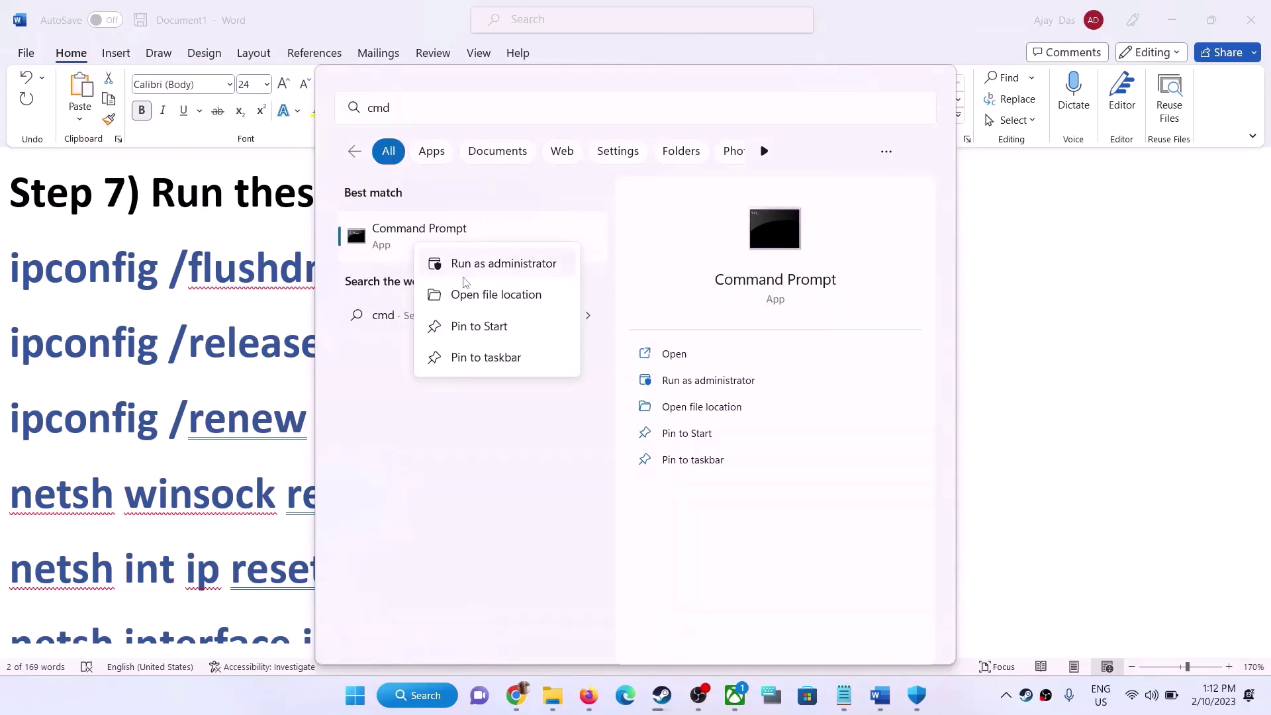
pyautogui.press('Escape')
pyautogui.click(679, 381)
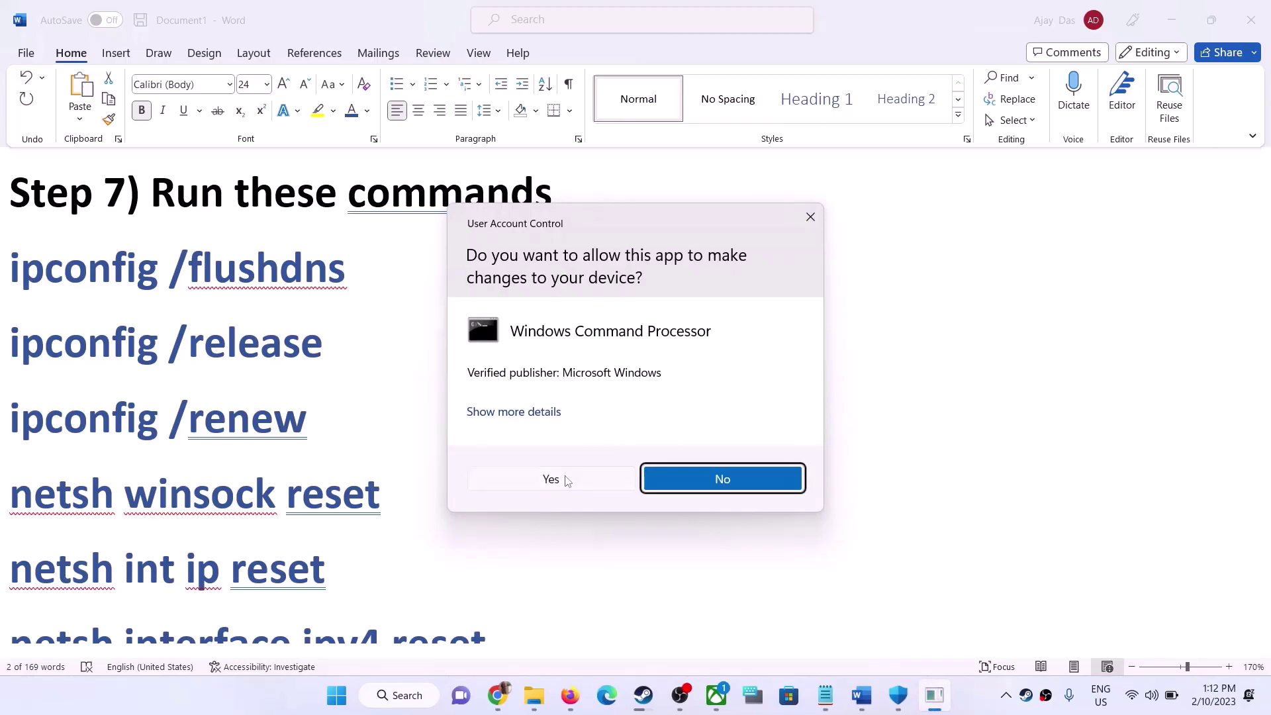
pyautogui.click(552, 479)
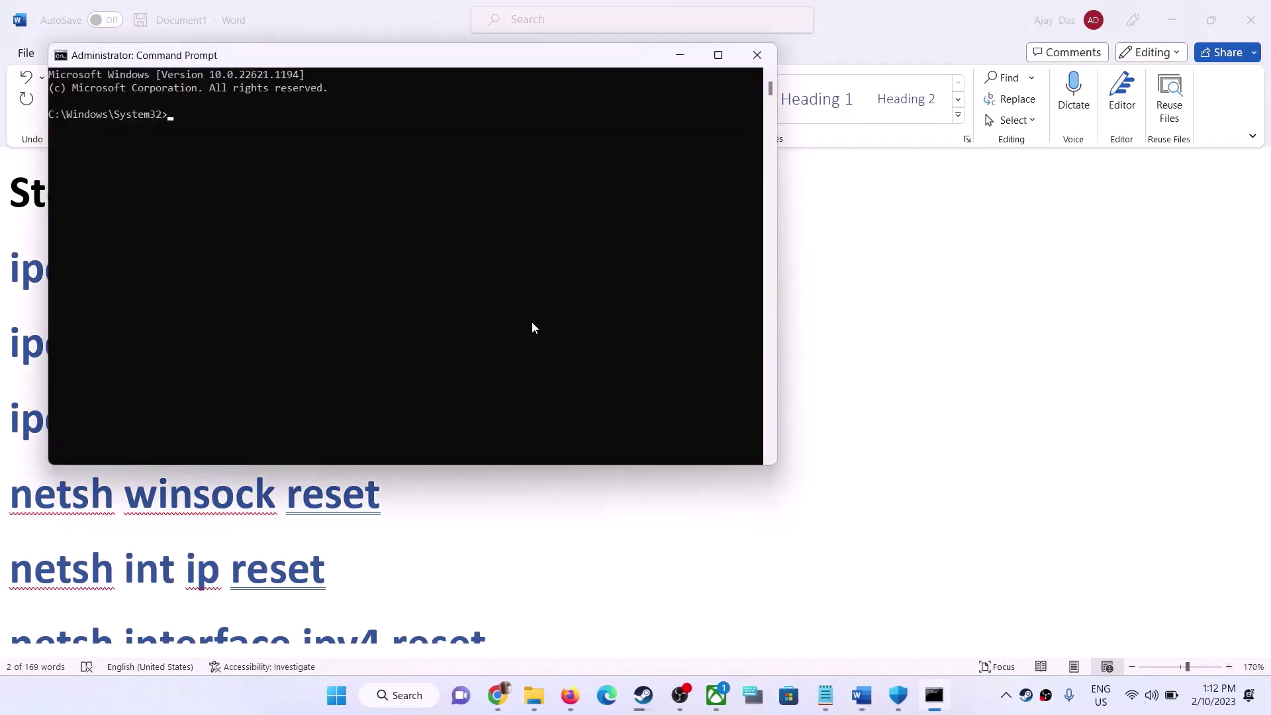
# Step: Run the copied ipconfig /flushdns in Command Prompt, and copy ipconfig /release from the Word document to run it as well
pyautogui.hotkey('ctrl', 'v')
pyautogui.press('Return')
pyautogui.hotkey('alt', 'Tab')
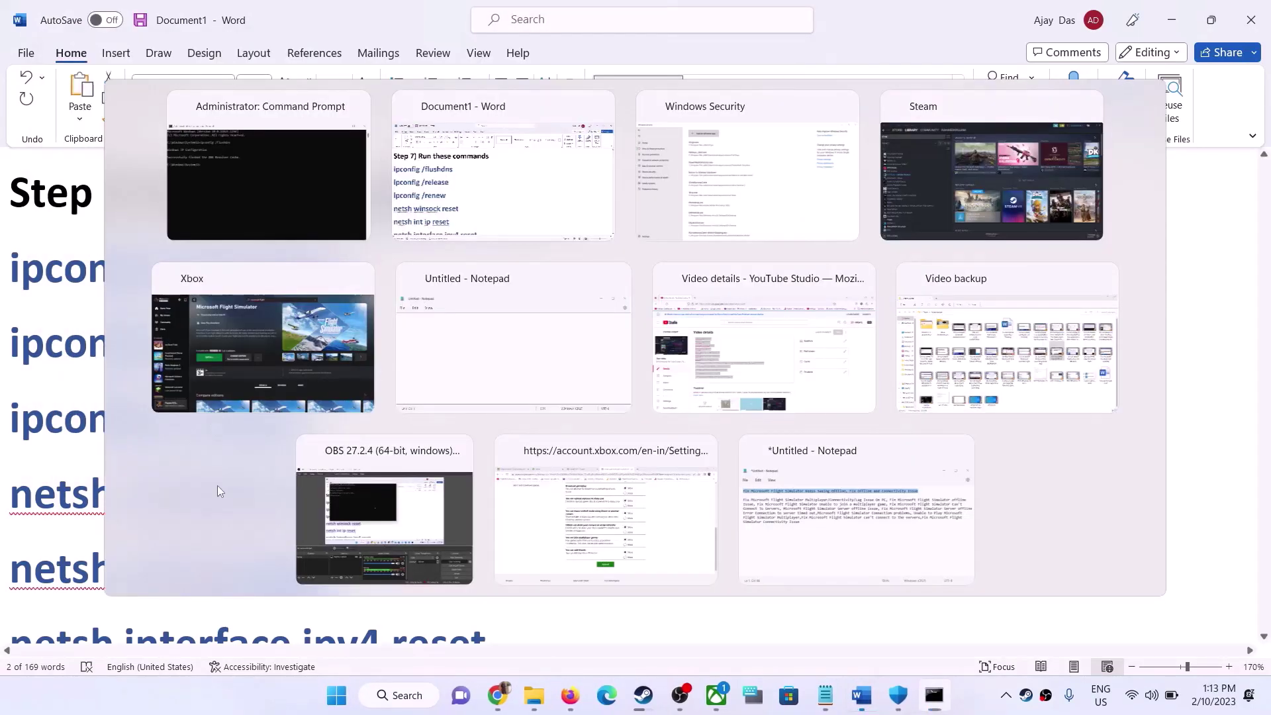
pyautogui.moveTo(334, 335); pyautogui.dragTo(1, 351)
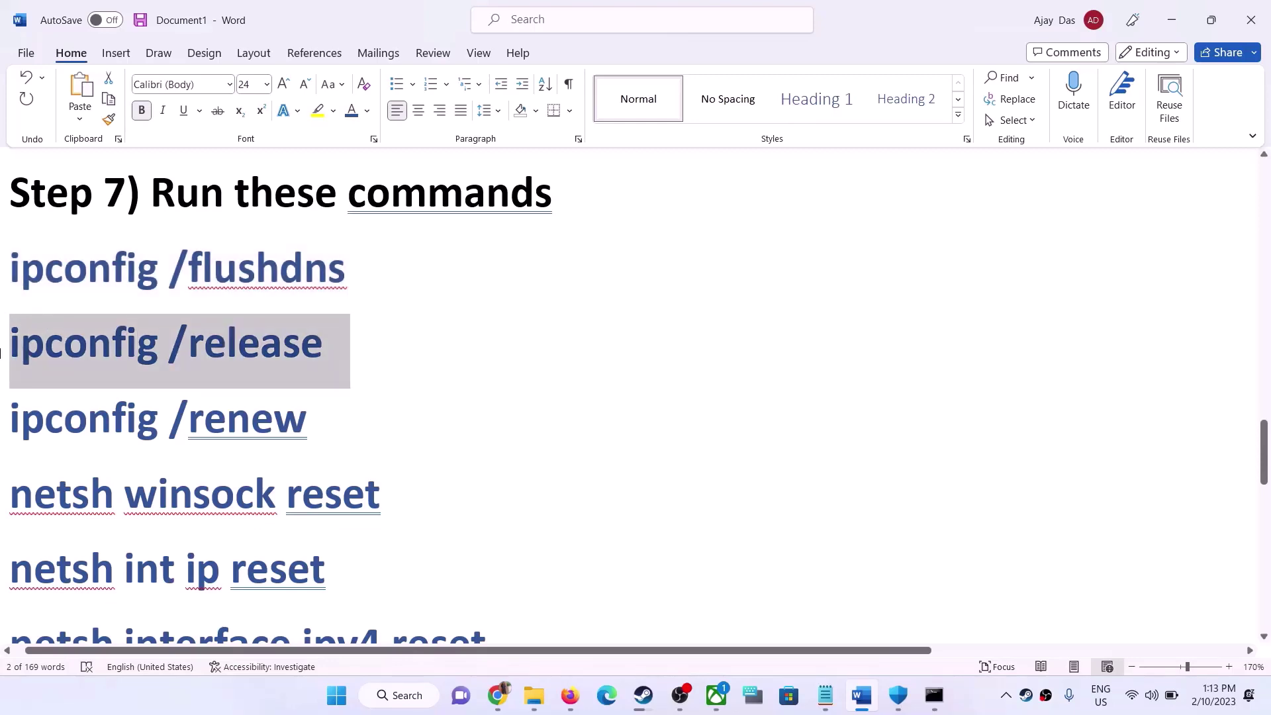
pyautogui.hotkey('ctrl', 'c')
pyautogui.hotkey('alt', 'Tab')
pyautogui.hotkey('ctrl', 'v')
pyautogui.press('Return')
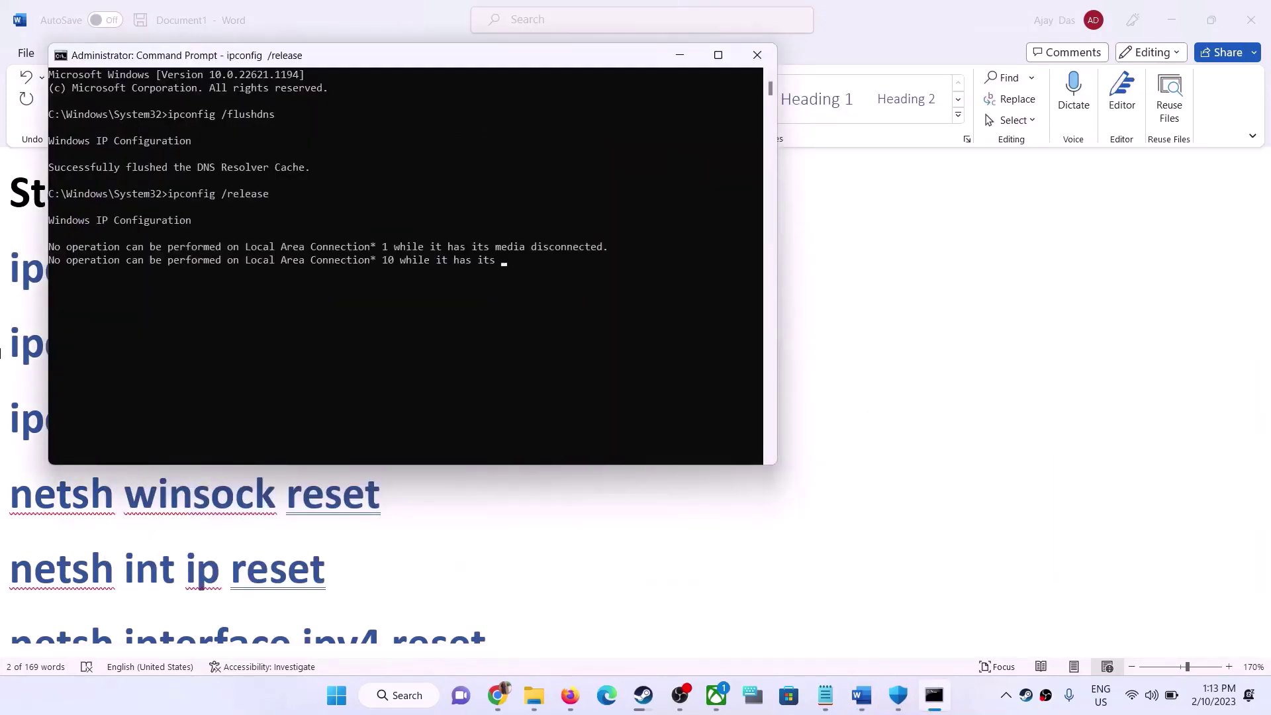
# Step: Copy ipconfig /renew from the Word document and run it in the administrator Command Prompt
pyautogui.hotkey('alt', 'Tab')
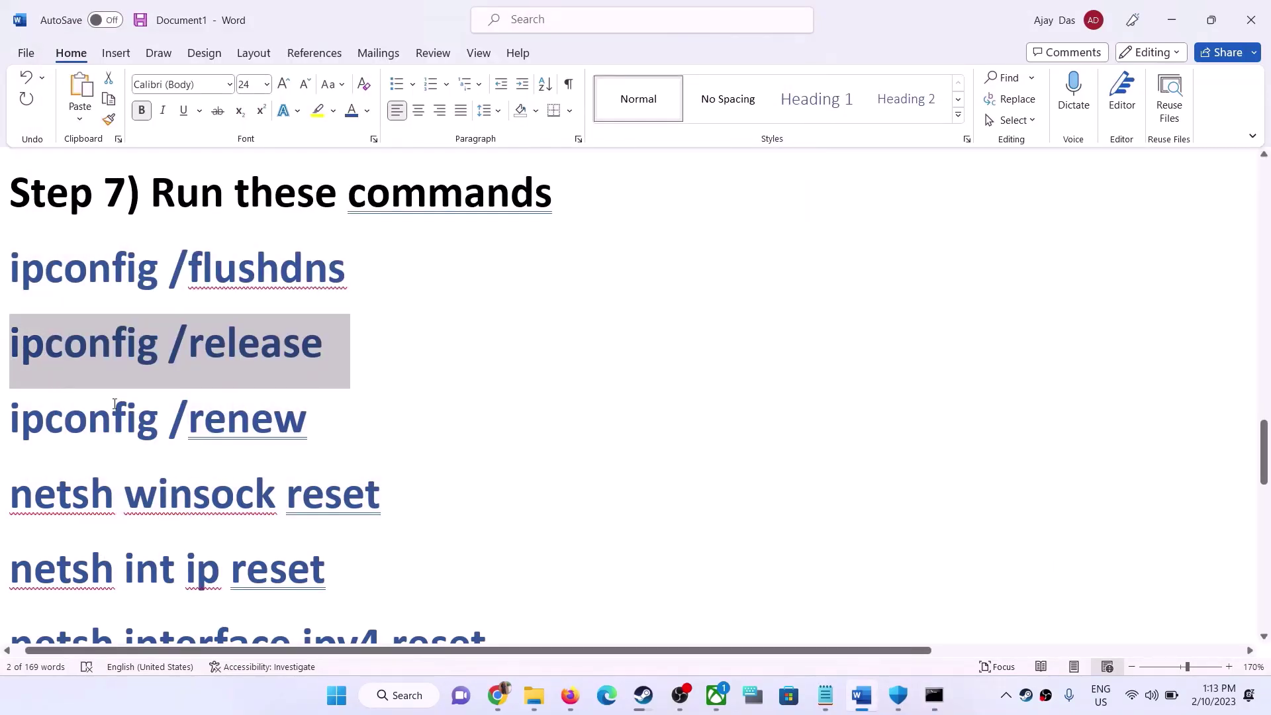
pyautogui.moveTo(311, 418); pyautogui.dragTo(2, 421)
pyautogui.hotkey('ctrl', 'c')
pyautogui.hotkey('alt', 'Tab')
pyautogui.hotkey('ctrl', 'v')
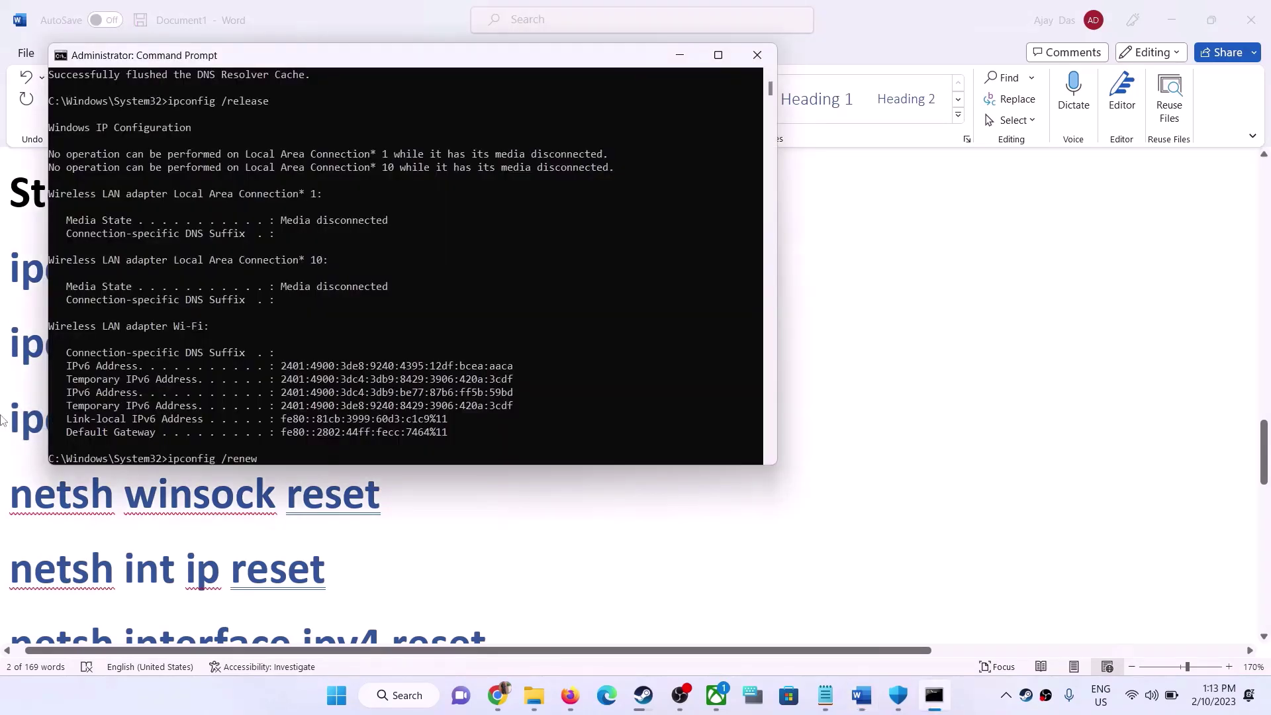
pyautogui.press('Return')
# Step: Copy netsh winsock reset from the Word document and run it in the administrator Command Prompt
pyautogui.hotkey('alt', 'Tab')
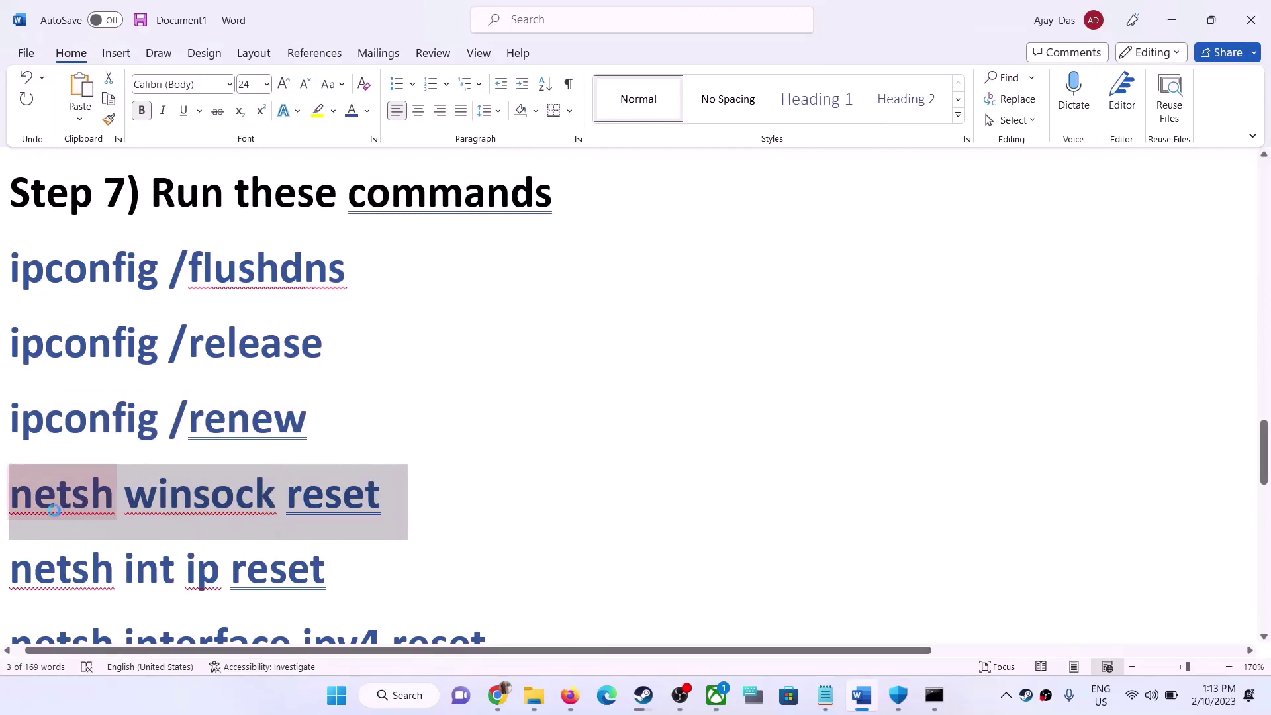
pyautogui.hotkey('alt', 'Tab')
pyautogui.hotkey('ctrl', 'v')
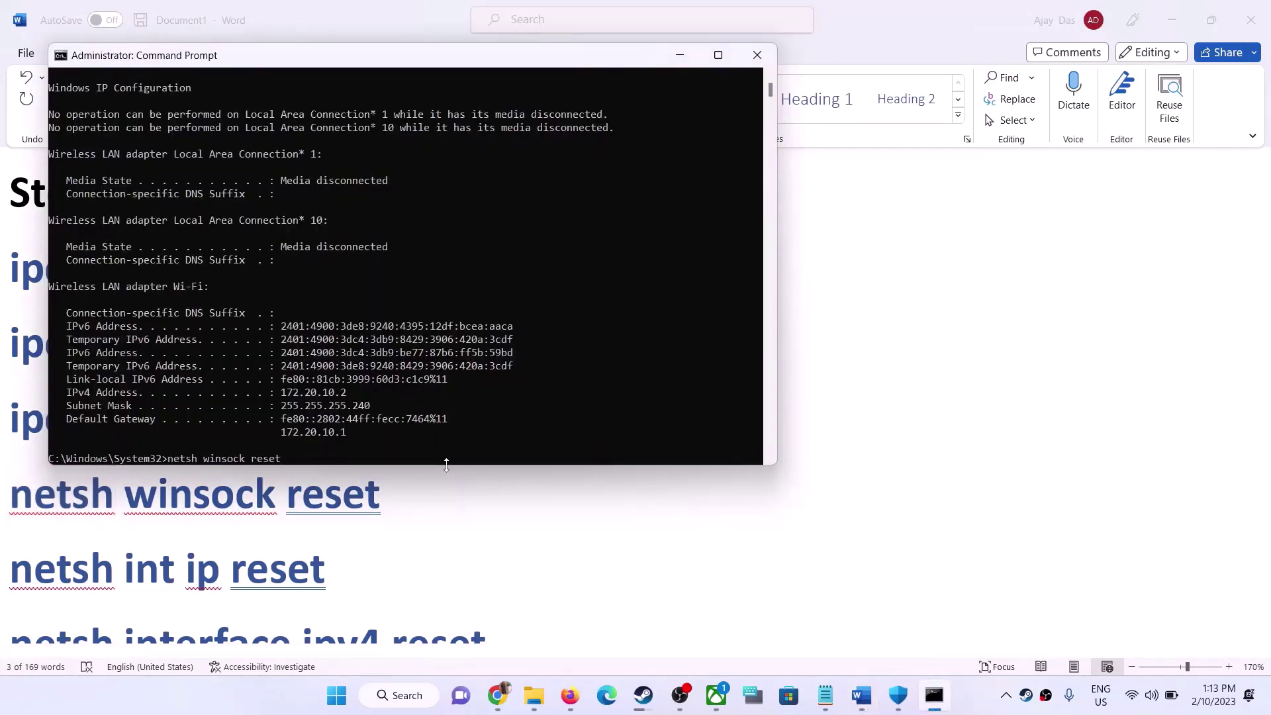
pyautogui.press('Return')
# Step: Copy netsh int ip reset from the Word document and run it in the administrator Command Prompt
pyautogui.hotkey('alt', 'Tab')
pyautogui.scroll(-5, 372, 493)
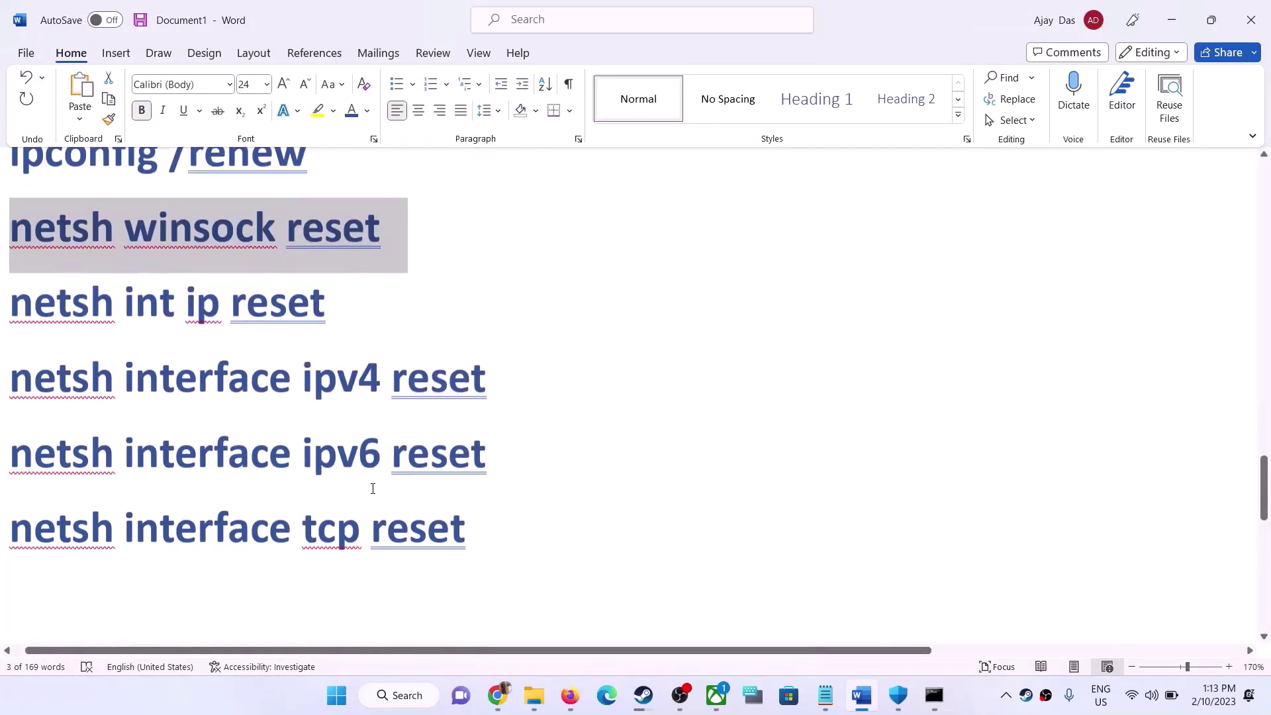
pyautogui.click(1, 323)
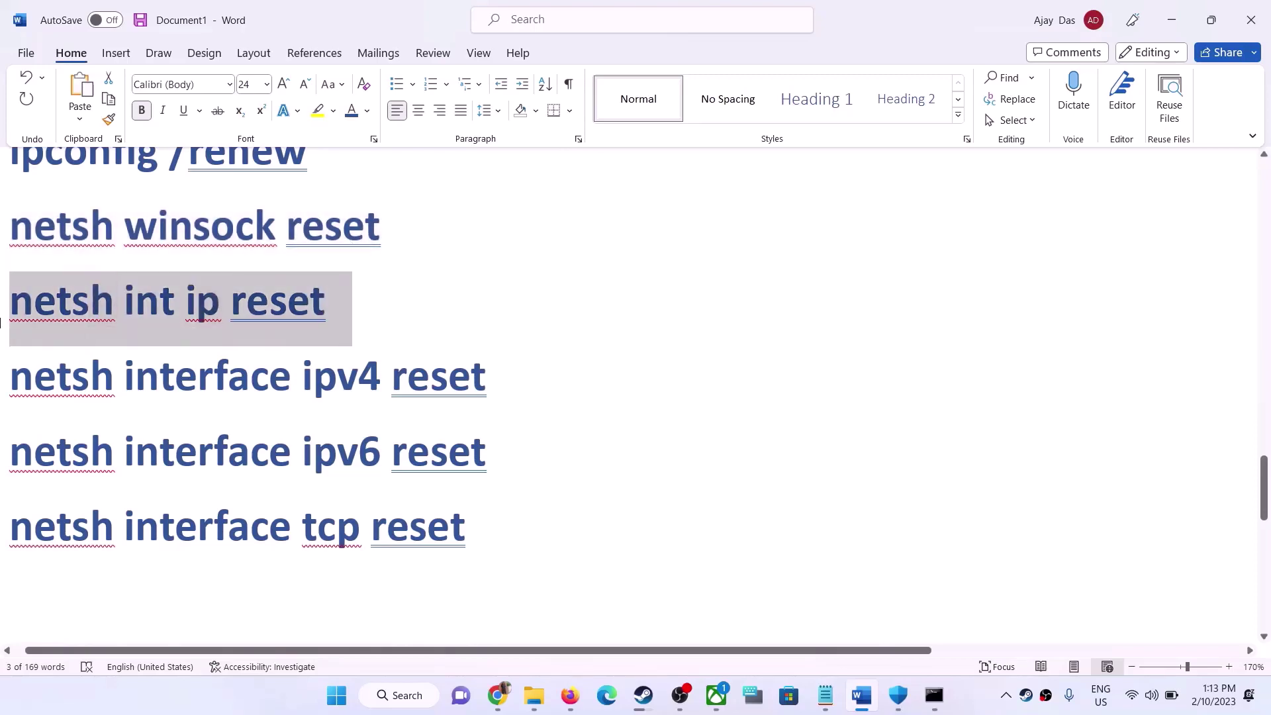
pyautogui.hotkey('ctrl', 'c')
pyautogui.hotkey('alt', 'Tab')
pyautogui.hotkey('ctrl', 'v')
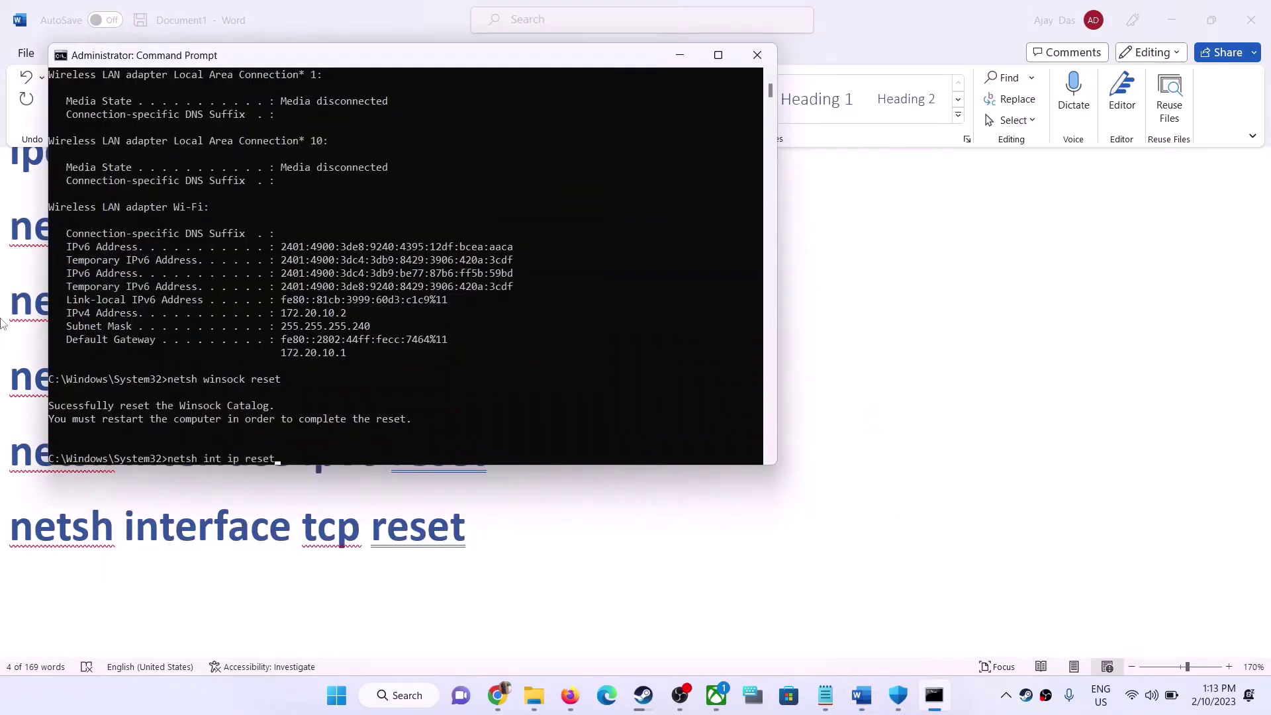
pyautogui.press('Return')
# Step: Copy netsh interface ipv4 reset from the Word document and run it in the administrator Command Prompt
pyautogui.hotkey('alt', 'Tab')
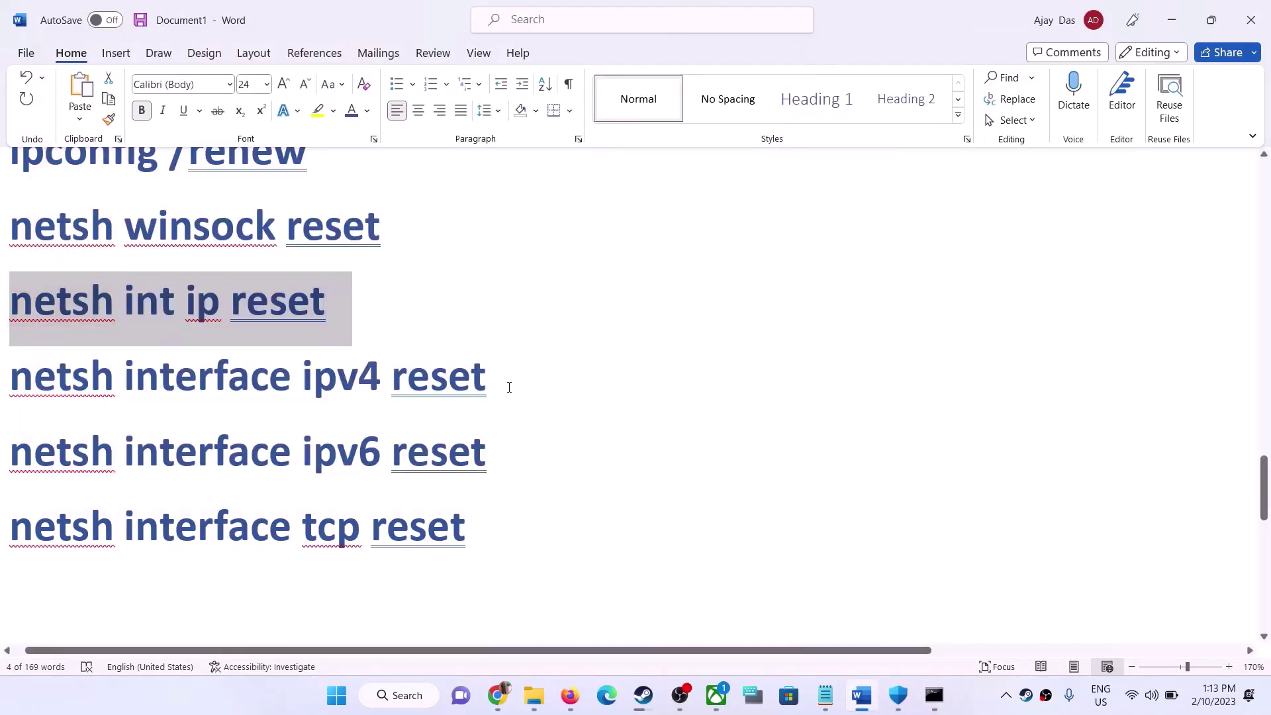
pyautogui.click(509, 387)
pyautogui.click(0, 409)
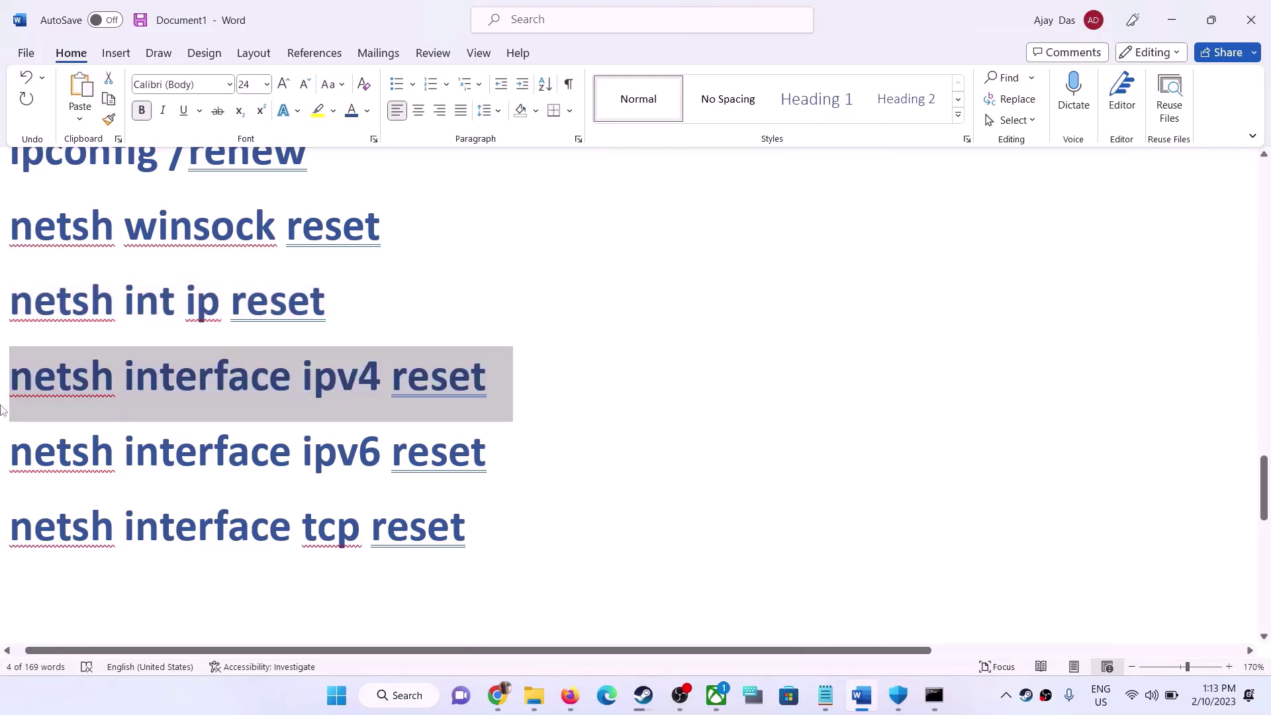
pyautogui.hotkey('ctrl', 'c')
pyautogui.hotkey('alt', 'Tab')
pyautogui.hotkey('ctrl', 'v')
pyautogui.press('Return')
# Step: Copy netsh interface ipv6 reset from the Word document and run it in the administrator Command Prompt
pyautogui.hotkey('alt', 'Tab')
pyautogui.moveTo(522, 448); pyautogui.dragTo(12, 461)
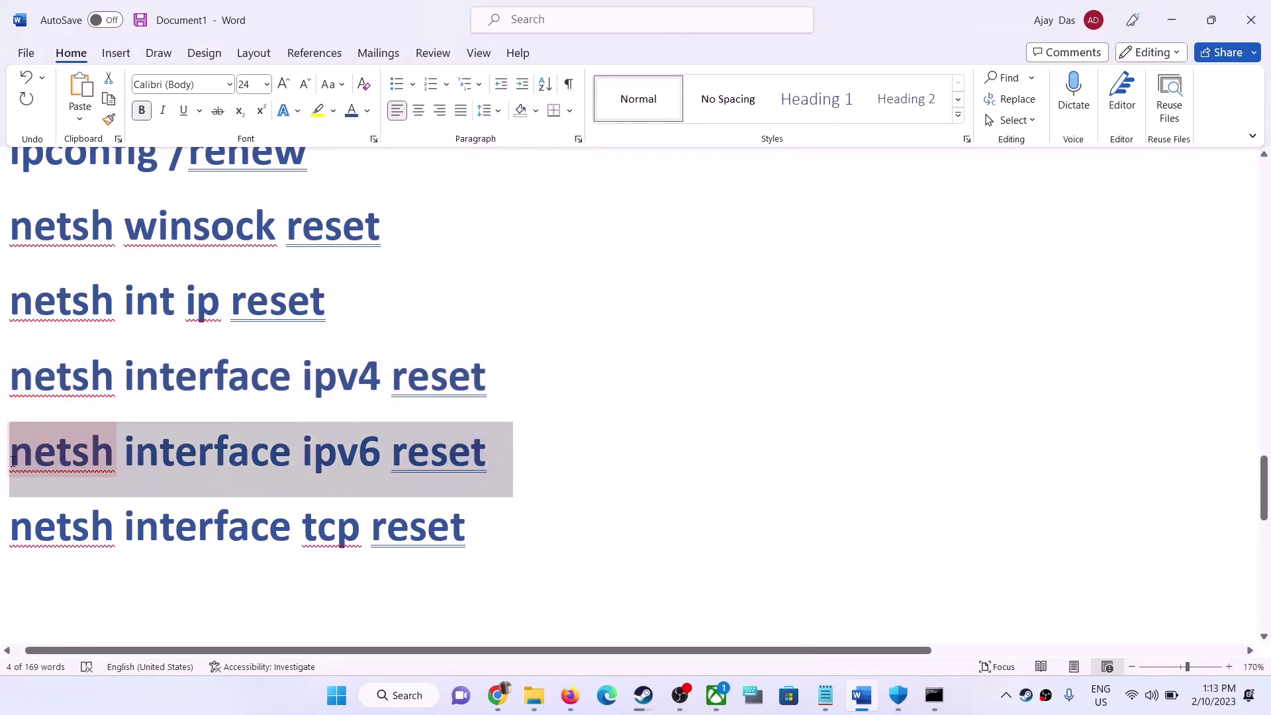
pyautogui.hotkey('ctrl', 'c')
pyautogui.hotkey('alt', 'Tab')
pyautogui.hotkey('ctrl', 'v')
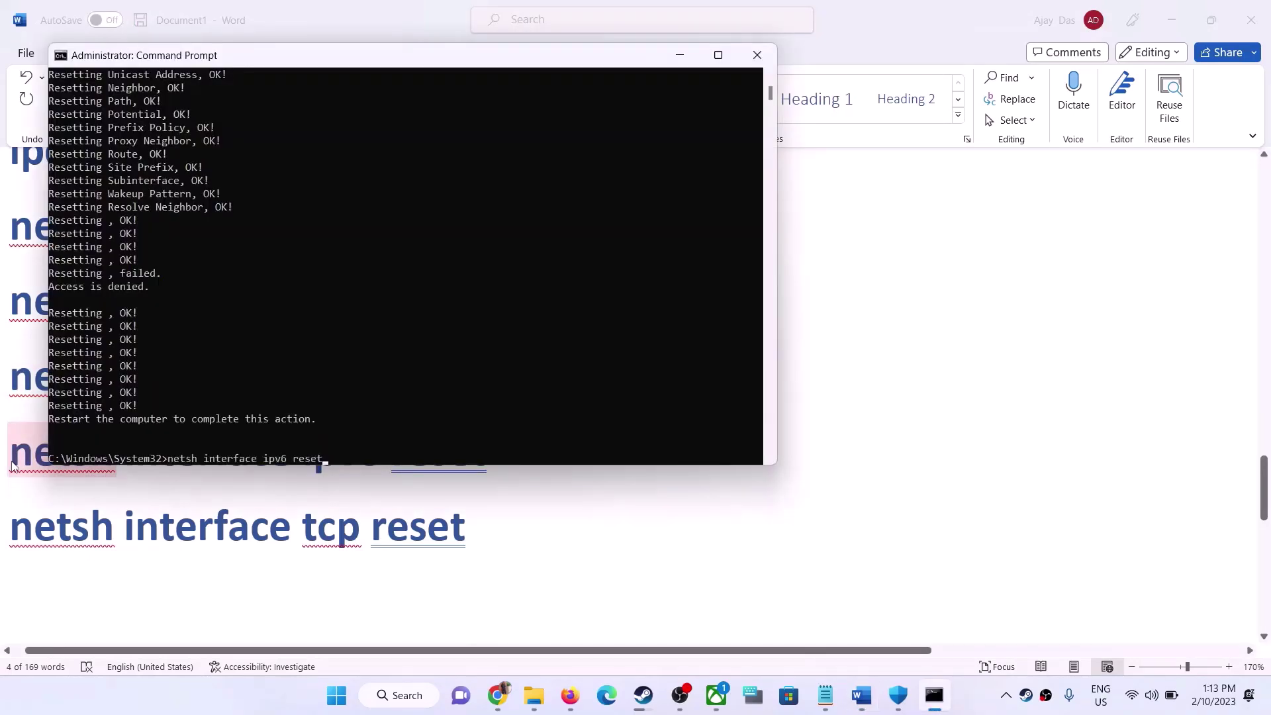
pyautogui.press('Return')
# Step: Run netsh interface tcp reset copied from the Word document, and close Command Prompt after highlighting the restart notice in its output
pyautogui.hotkey('alt', 'Tab')
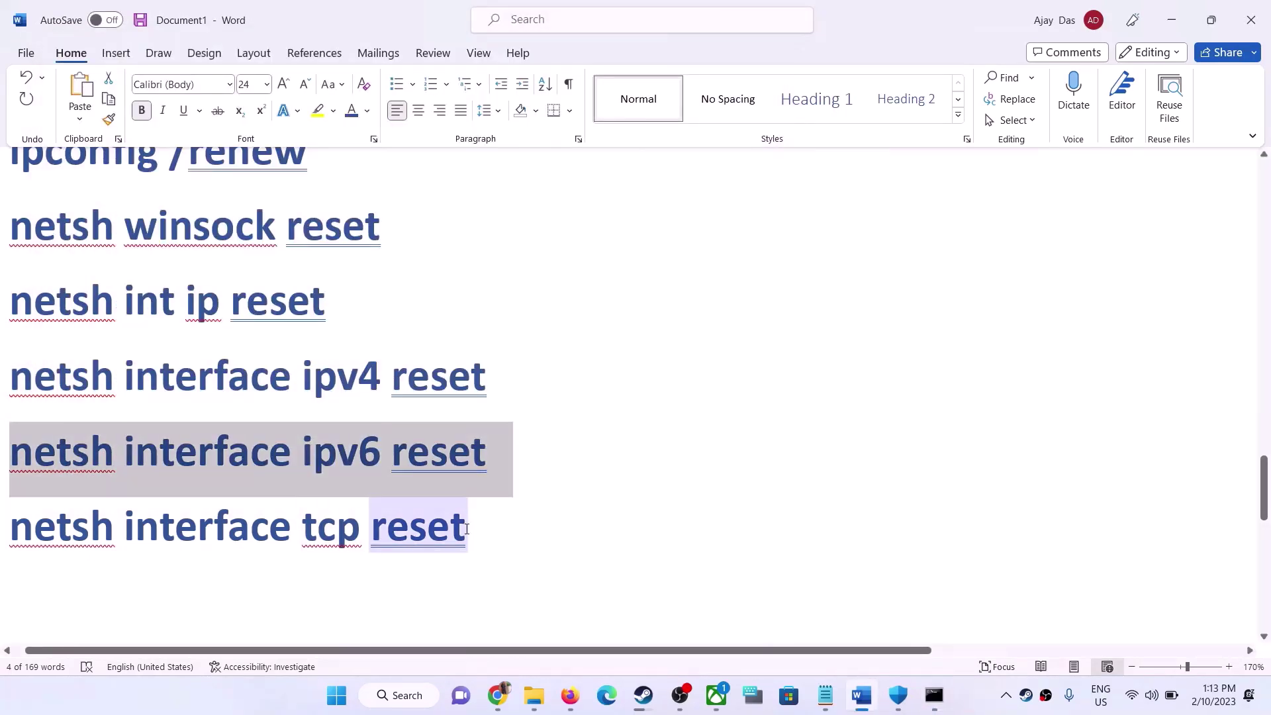
pyautogui.moveTo(466, 530); pyautogui.dragTo(31, 554)
pyautogui.hotkey('ctrl', 'c')
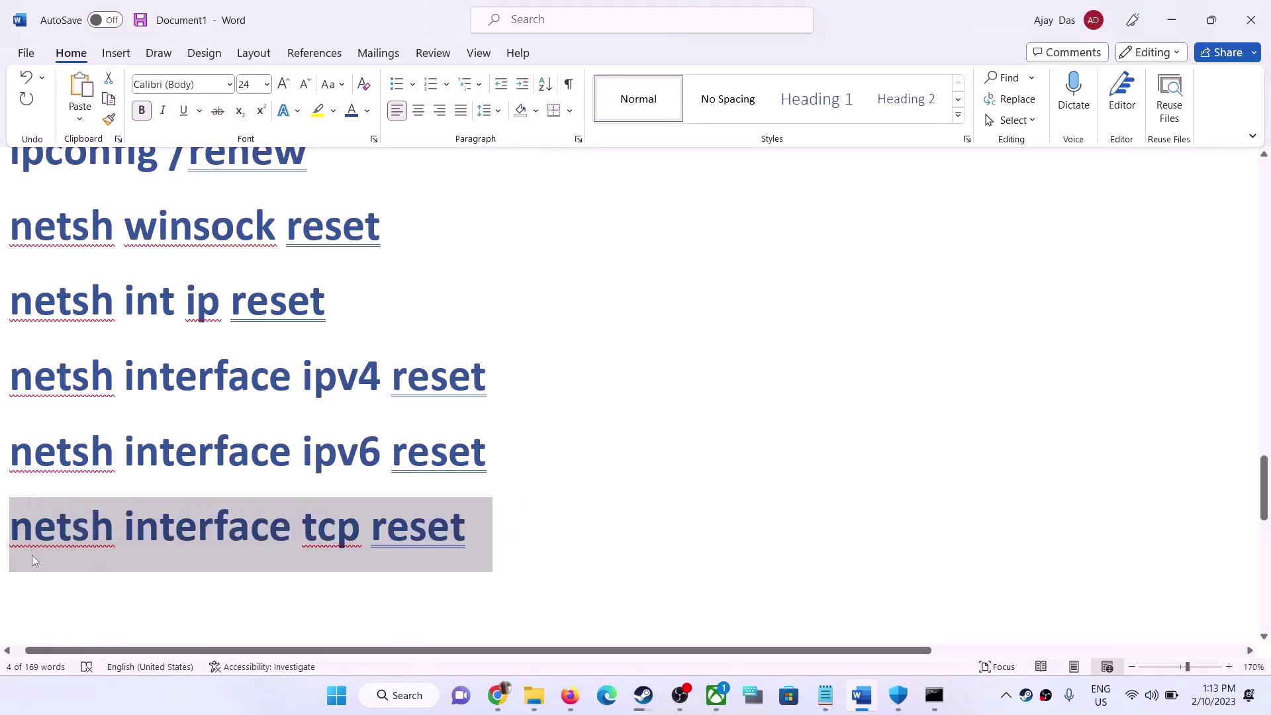
pyautogui.hotkey('alt', 'Tab')
pyautogui.hotkey('ctrl', 'v')
pyautogui.press('Return')
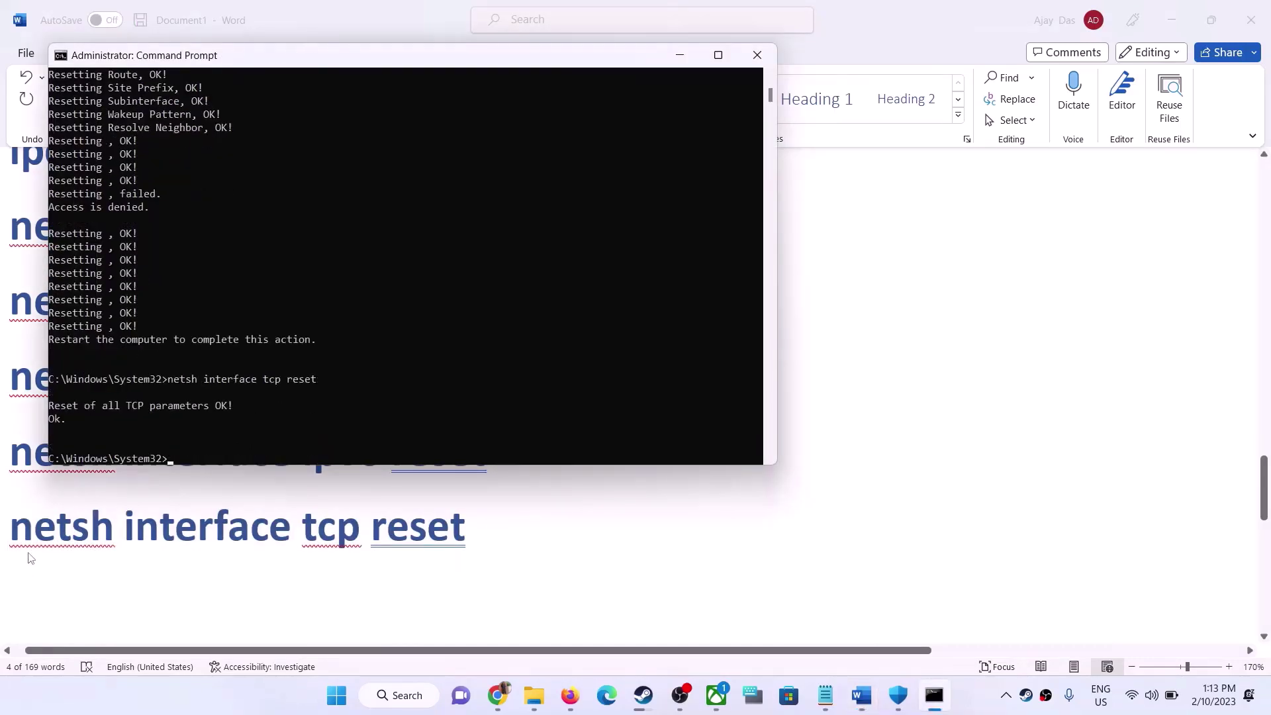
pyautogui.moveTo(85, 341); pyautogui.dragTo(258, 349)
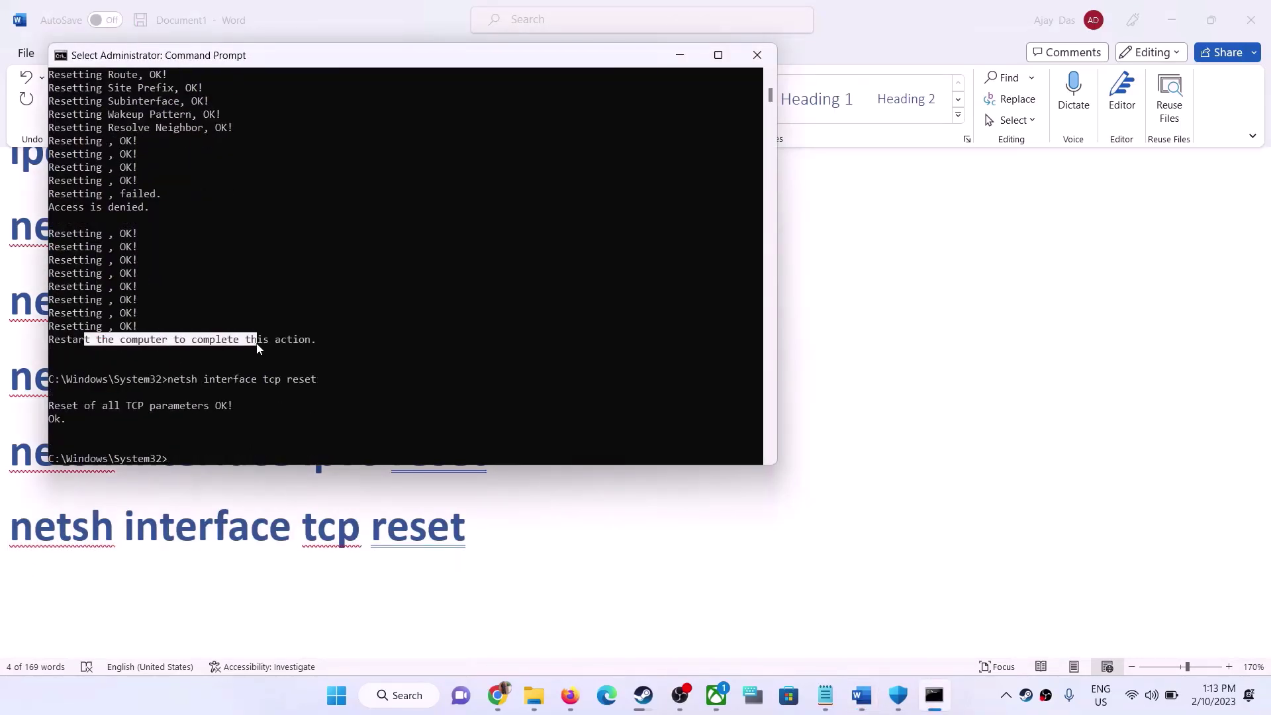
pyautogui.click(757, 55)
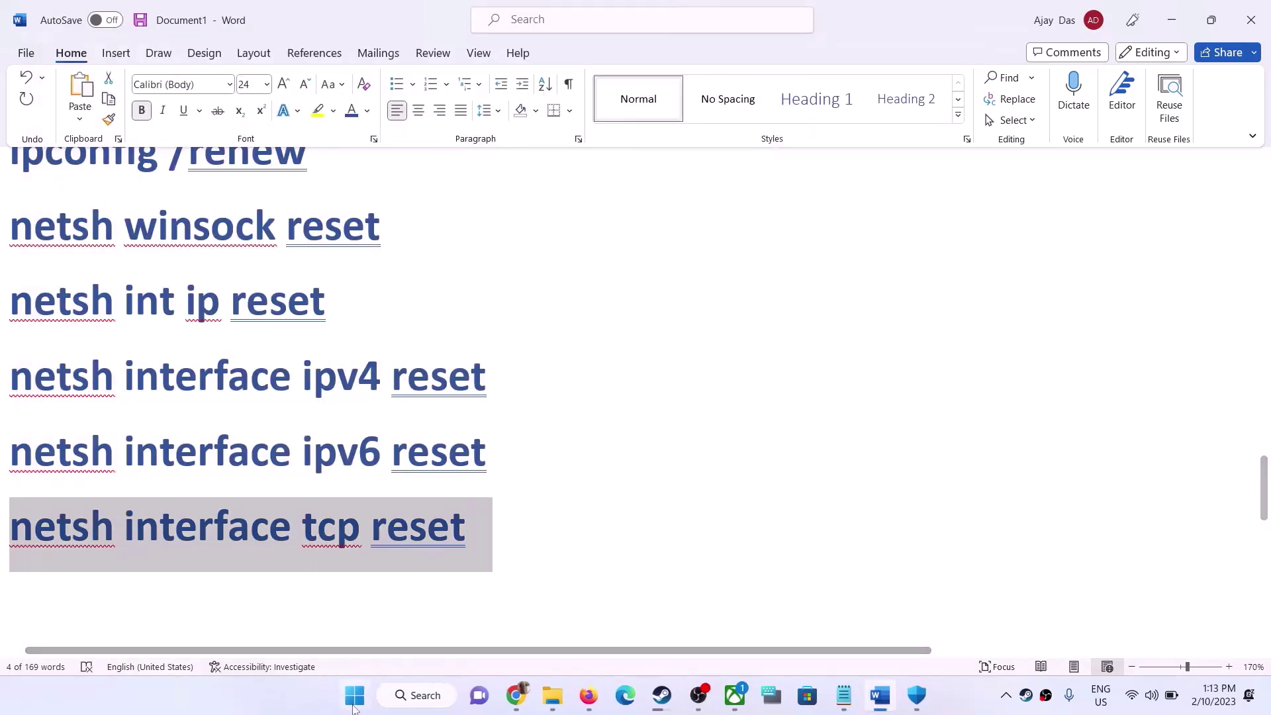
# Step: Show the Restart choice in the Windows power options and dismiss them without restarting
pyautogui.click(358, 707)
pyautogui.click(840, 638)
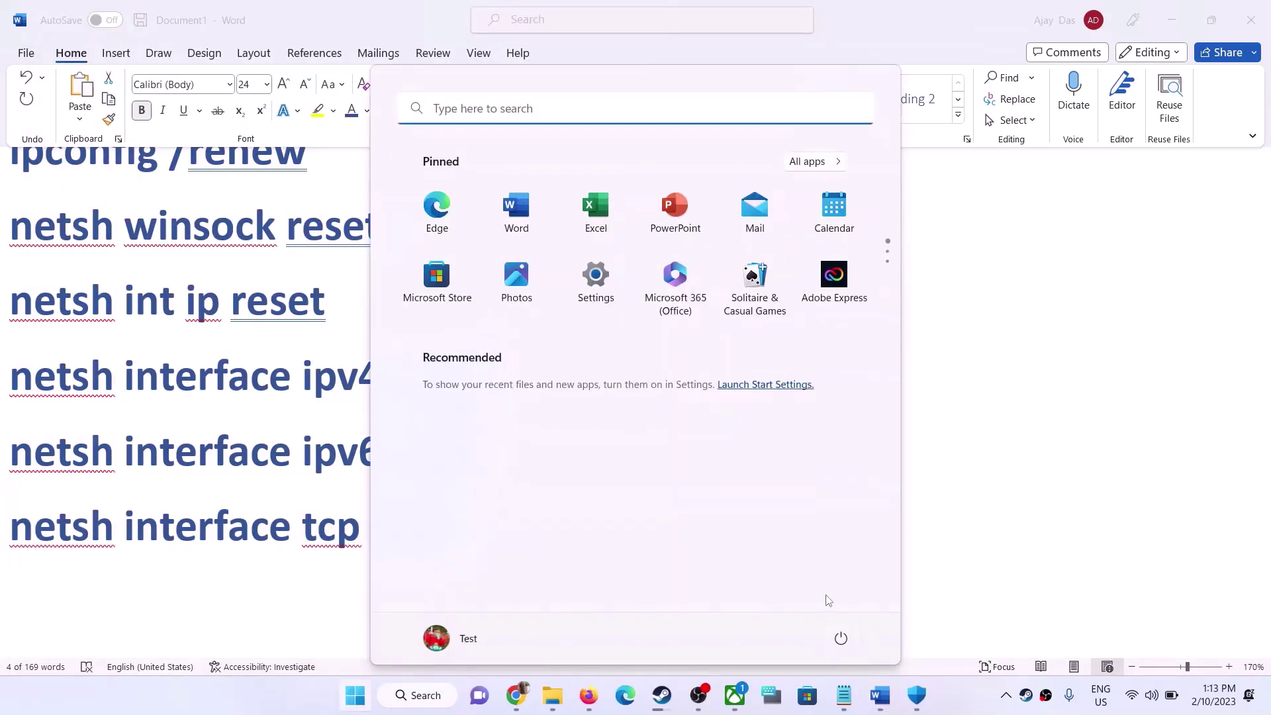
pyautogui.click(829, 611)
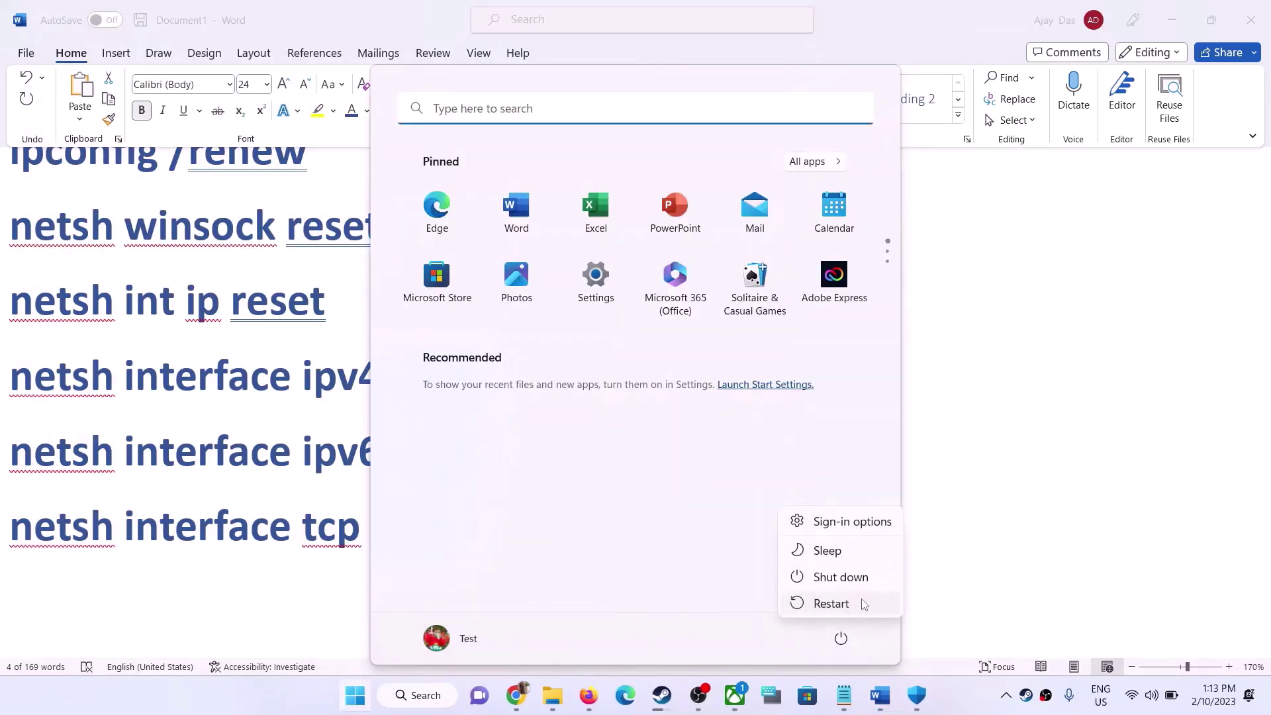
pyautogui.click(225, 444)
pyautogui.click(268, 441)
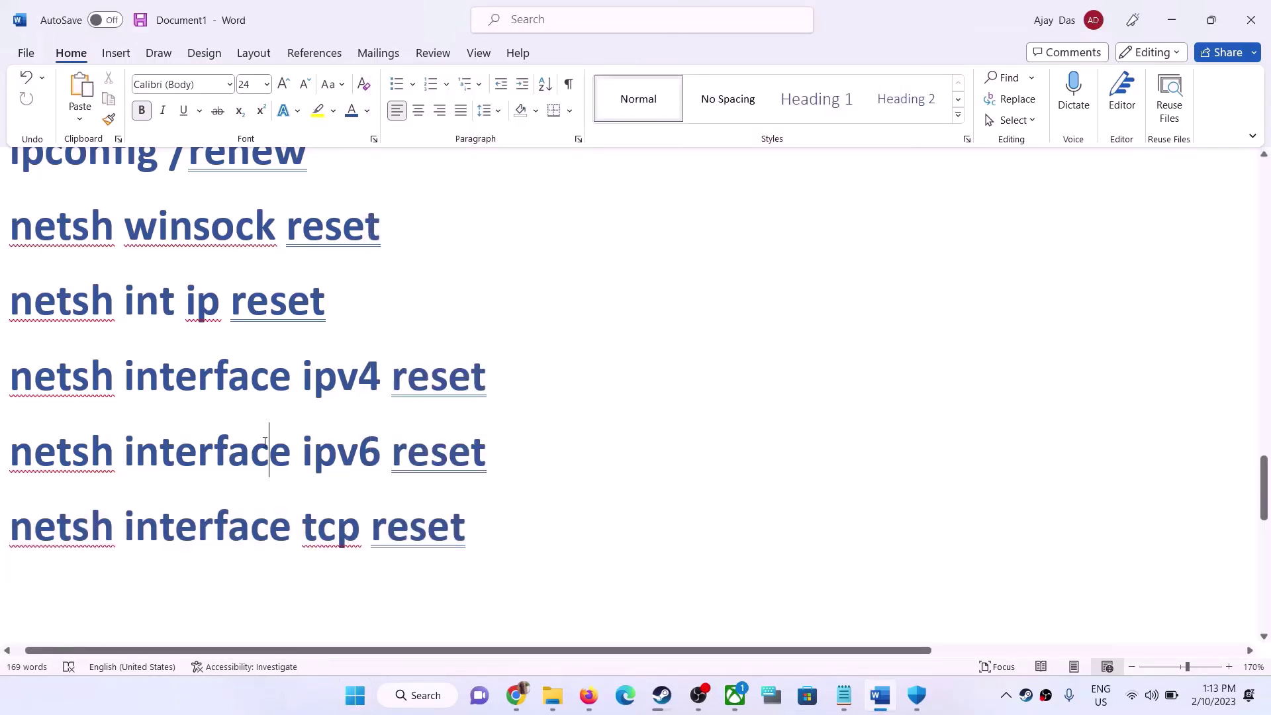
# Step: Highlight "Perform Network Reset" in Step 8 of the document and clear the selection
pyautogui.scroll(-3, 265, 442)
pyautogui.scroll(-1, 264, 442)
pyautogui.scroll(1, 265, 440)
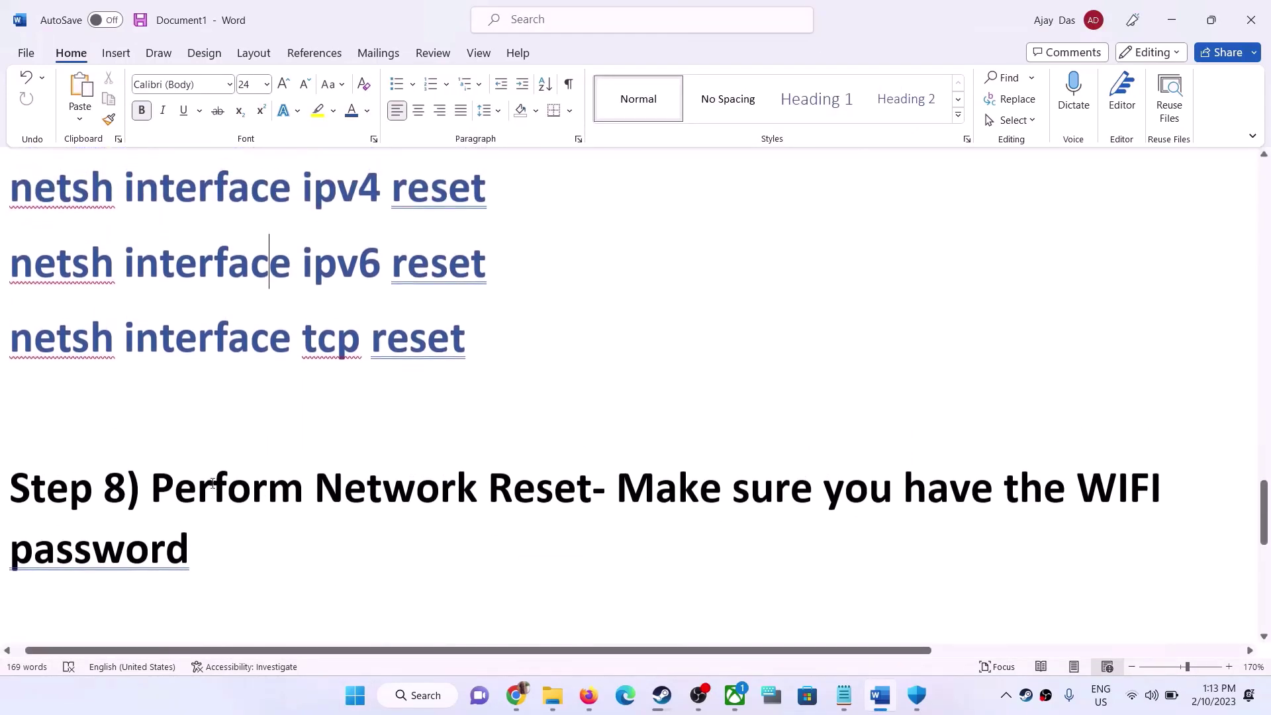
pyautogui.moveTo(151, 490); pyautogui.dragTo(553, 498)
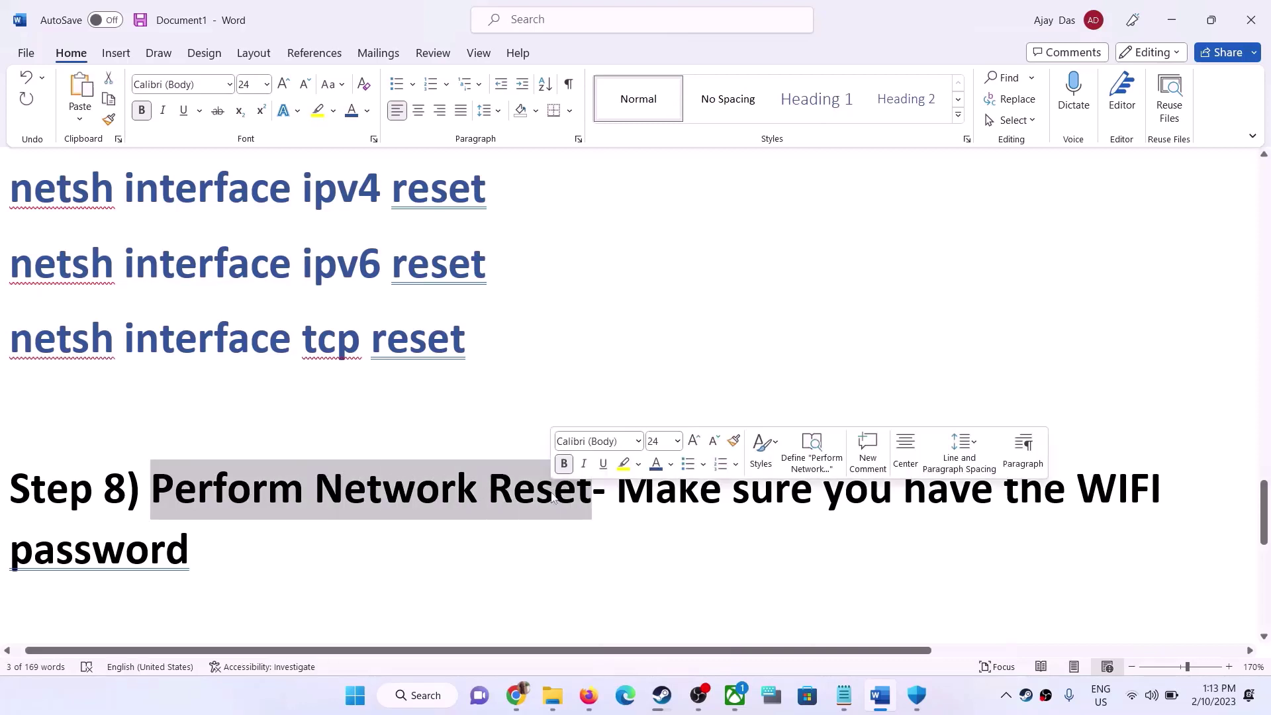
pyautogui.click(655, 513)
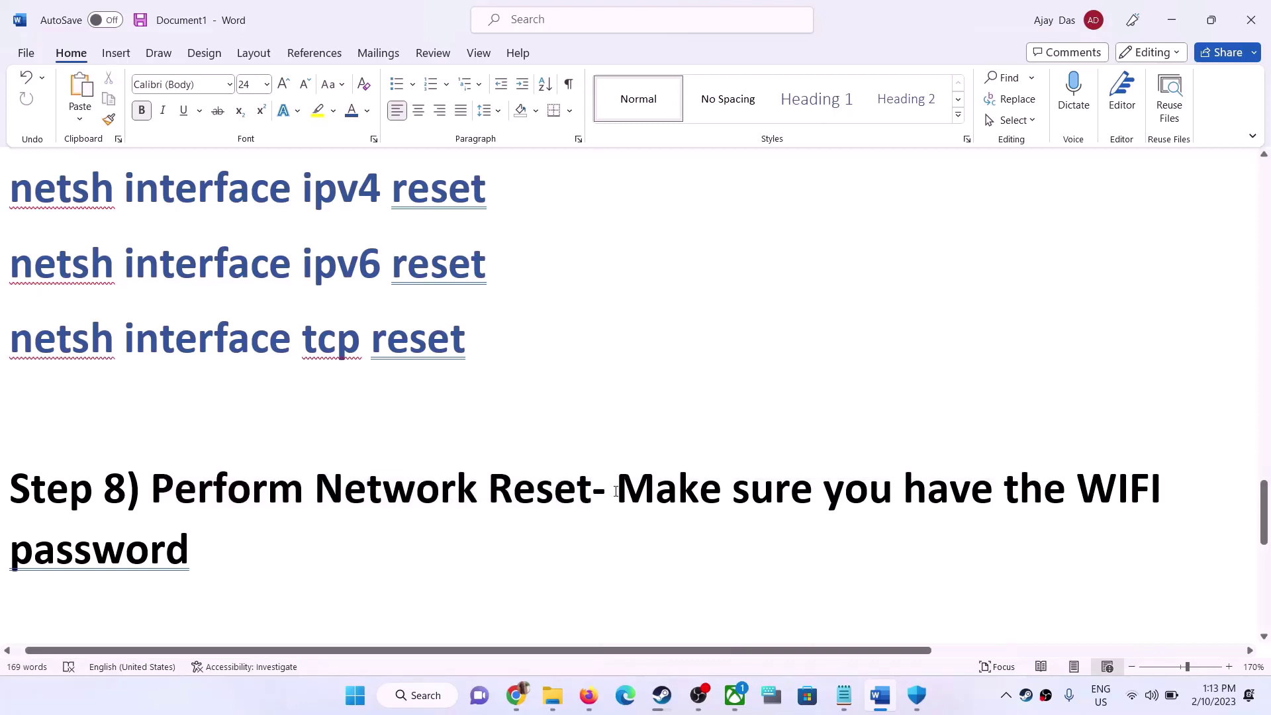
# Step: Highlight "Make sure you have the WIFI password" in Step 8 of the document and clear the selection
pyautogui.moveTo(616, 491); pyautogui.dragTo(367, 562)
pyautogui.moveTo(208, 561); pyautogui.dragTo(194, 559)
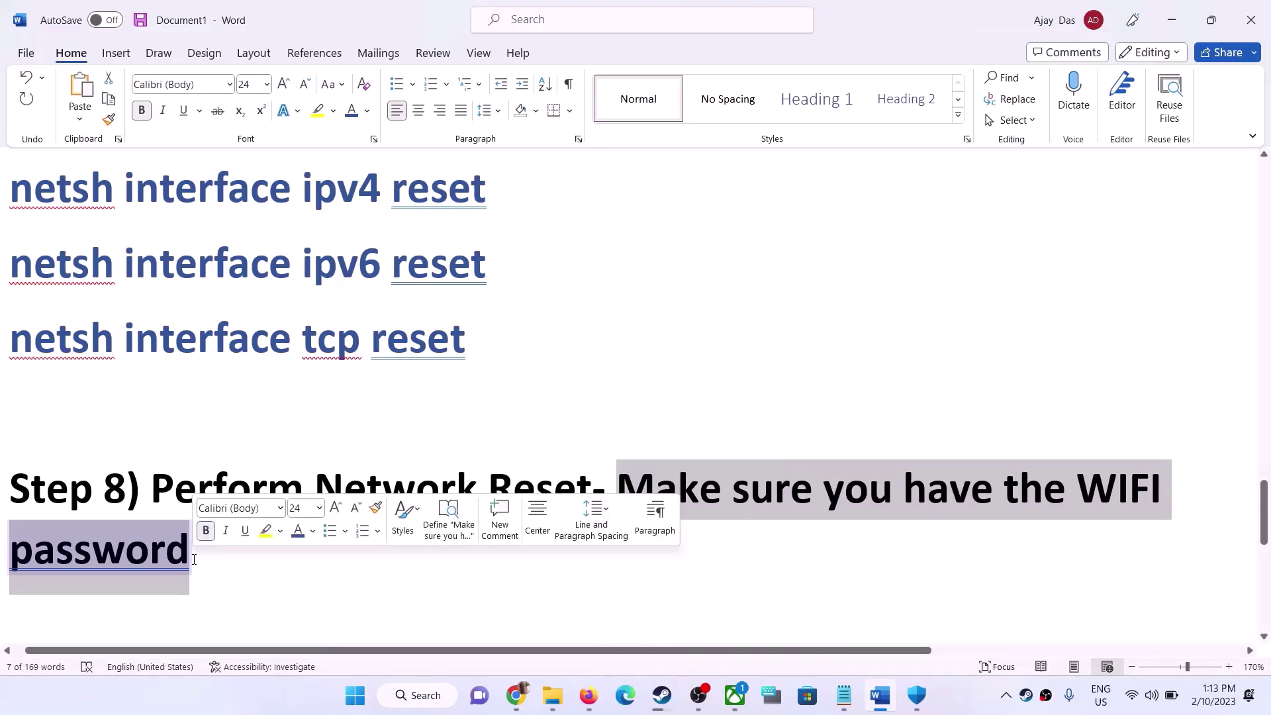
pyautogui.click(237, 477)
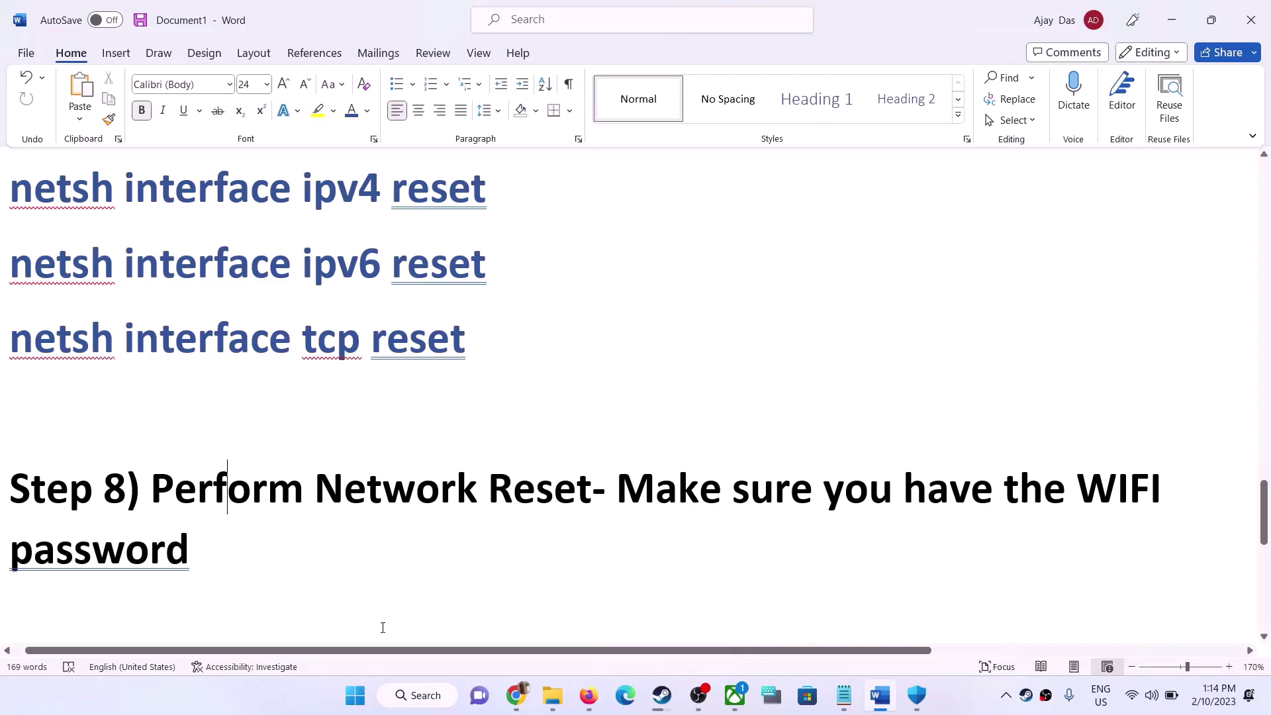
# Step: Open Network reset in the advanced network settings of Windows Settings, request the reset and decline the confirmation
pyautogui.press('super+i')
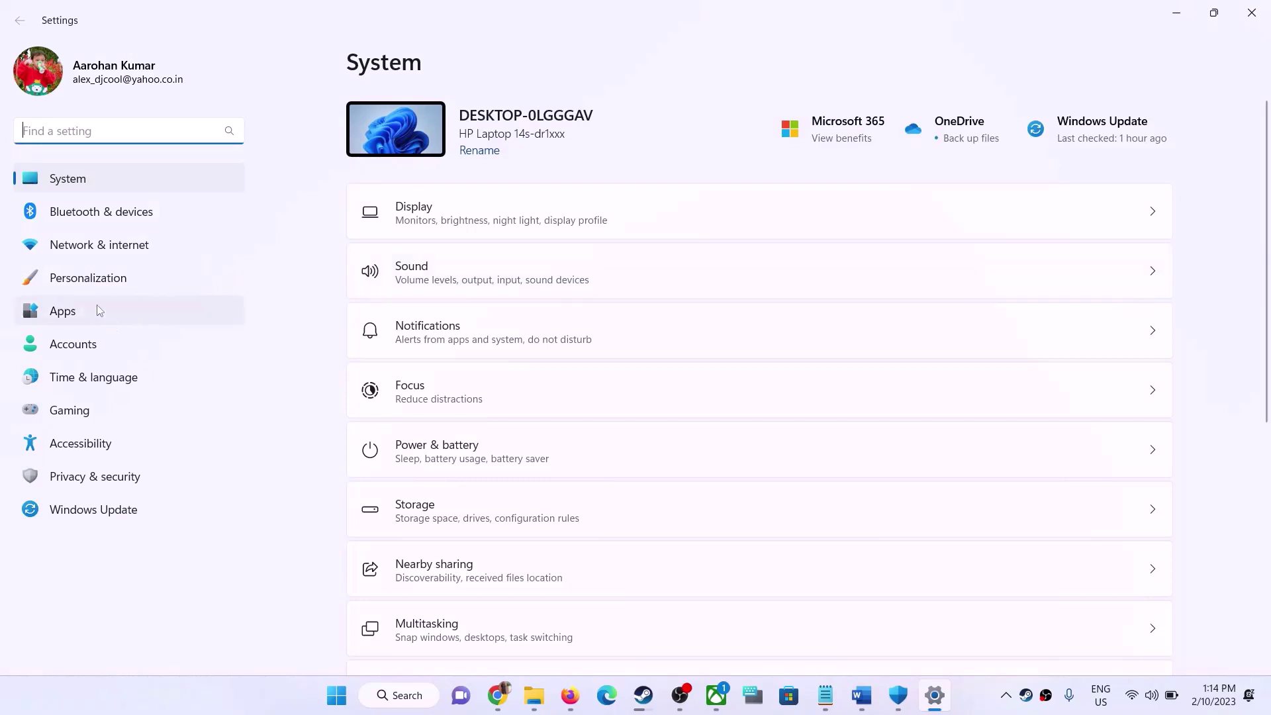
pyautogui.click(129, 247)
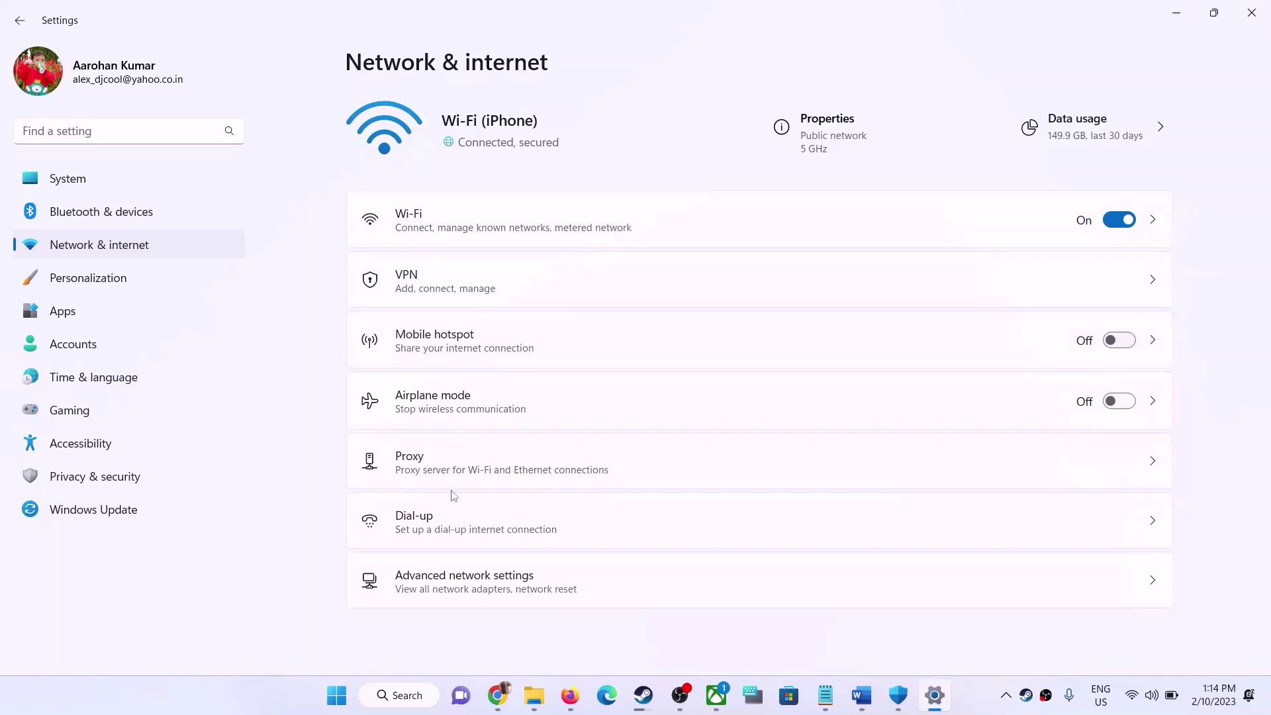
pyautogui.click(485, 589)
pyautogui.scroll(-1, 518, 516)
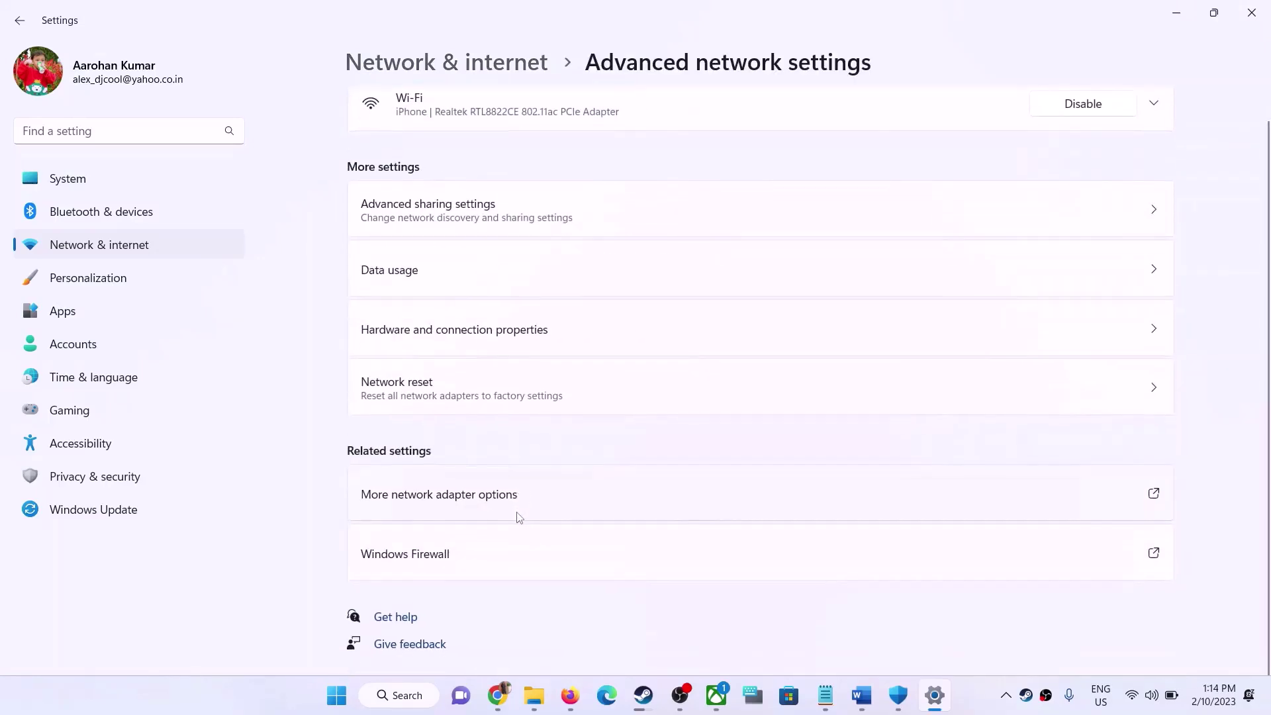
pyautogui.click(421, 392)
pyautogui.click(1105, 206)
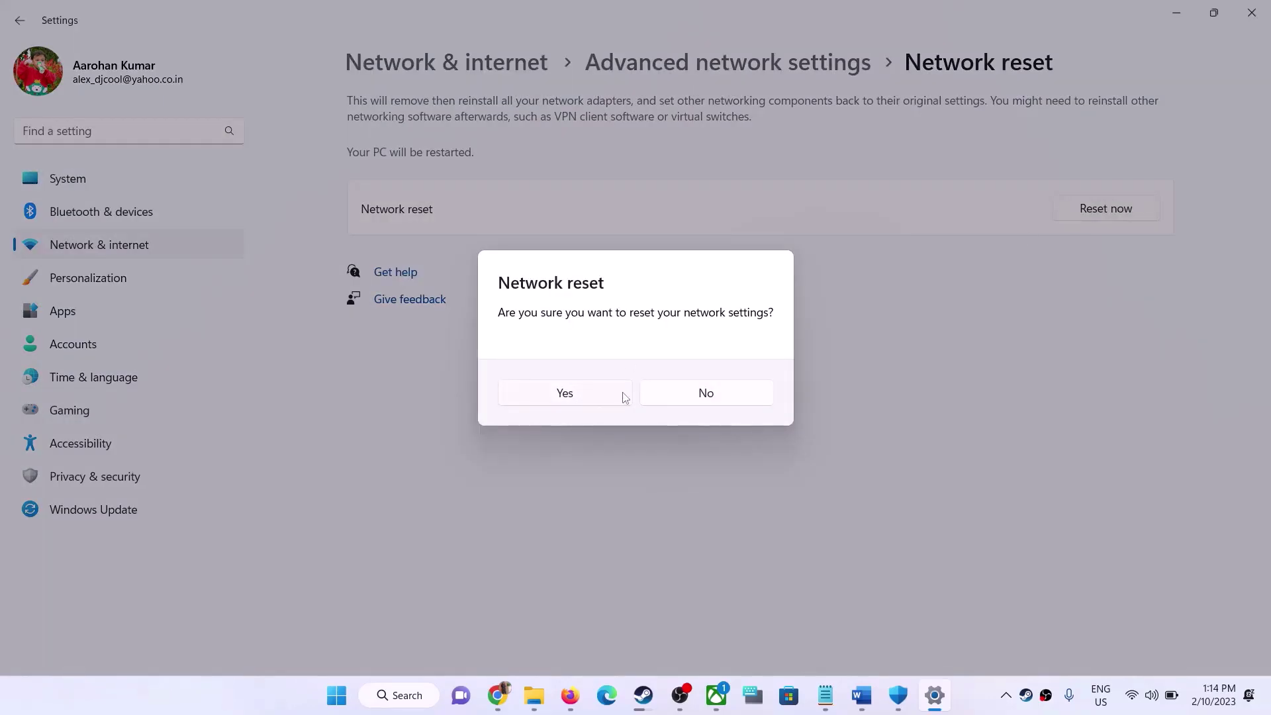
pyautogui.click(685, 403)
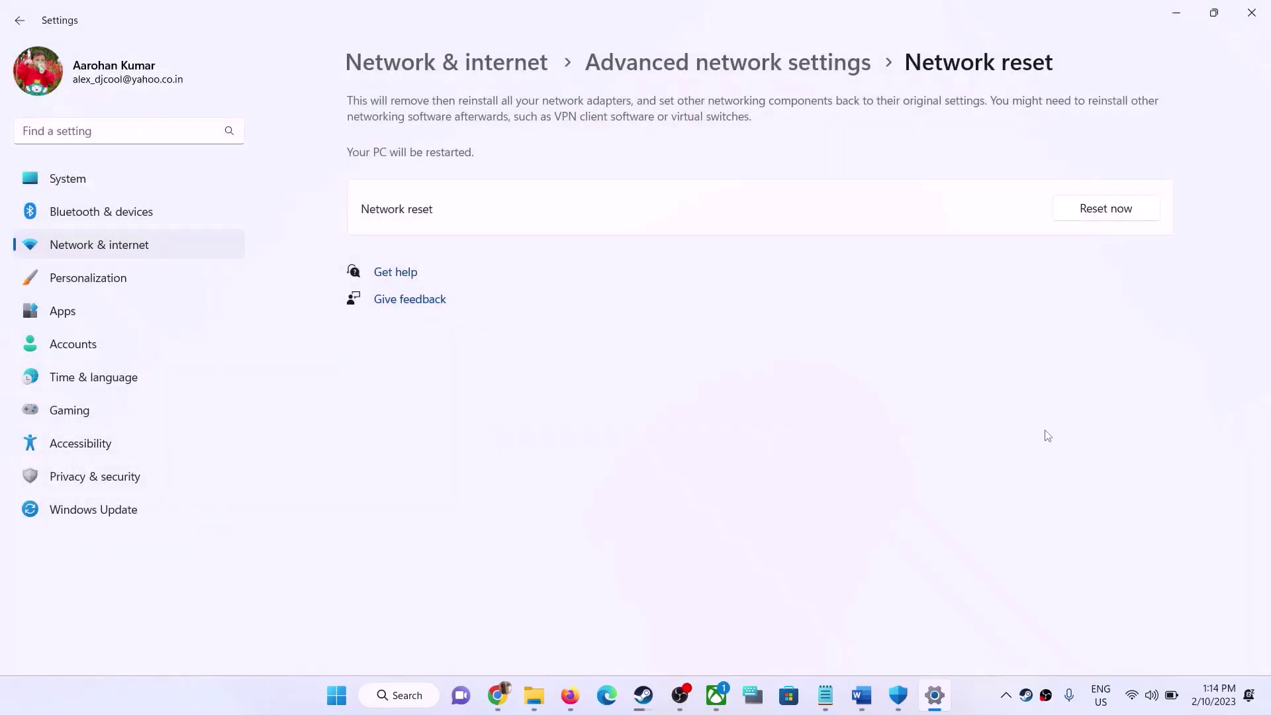
# Step: Show the Wi-Fi network list from the Windows quick settings, dismiss it and close Settings
pyautogui.click(1152, 695)
pyautogui.click(1051, 316)
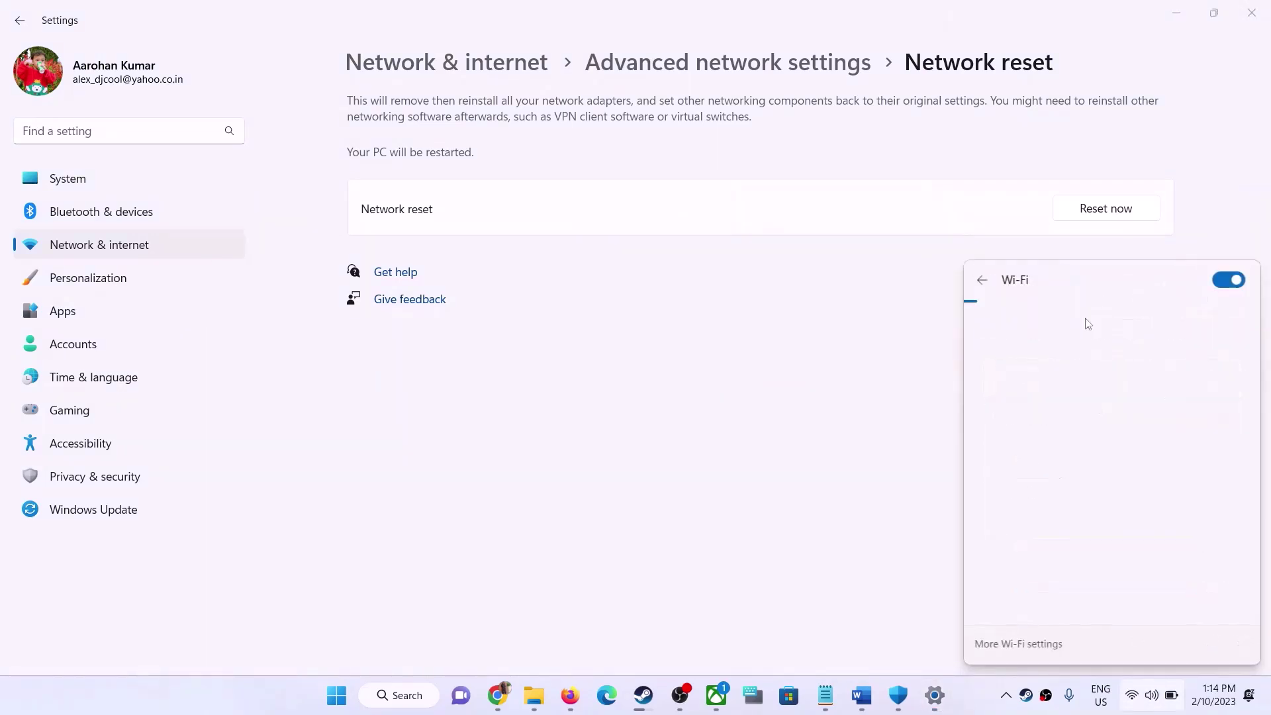
pyautogui.click(891, 411)
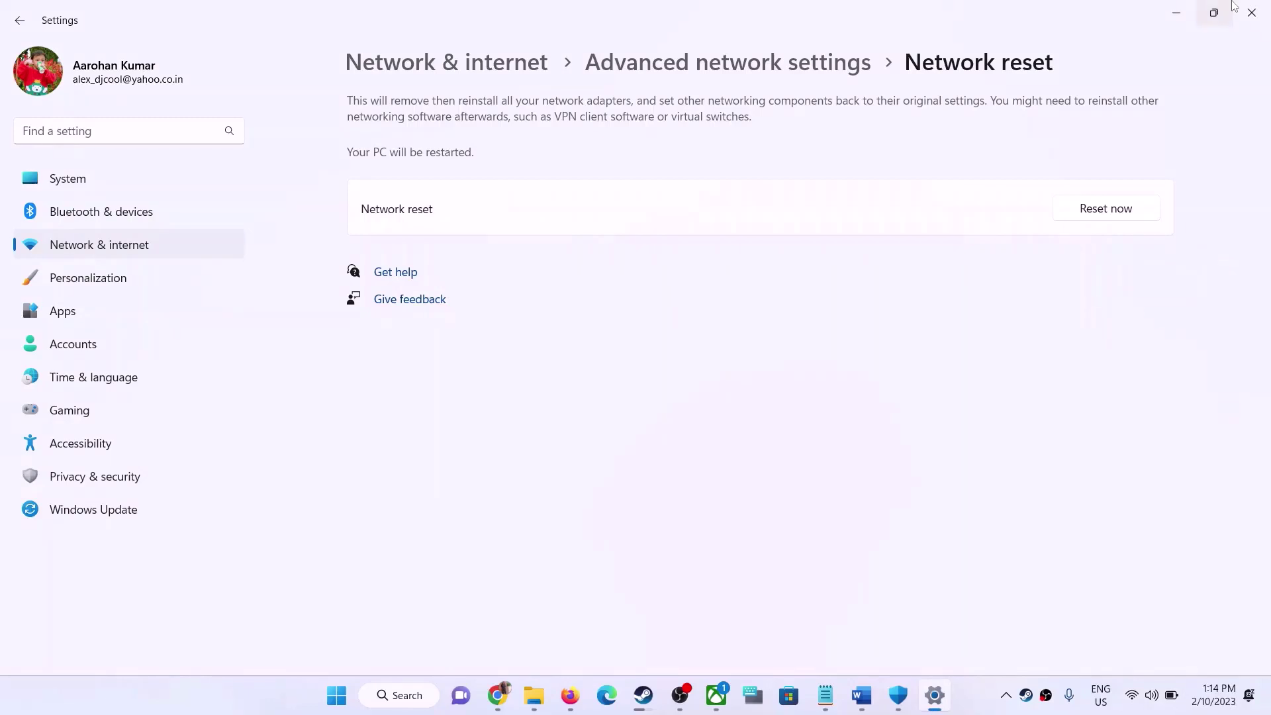
pyautogui.click(1237, 23)
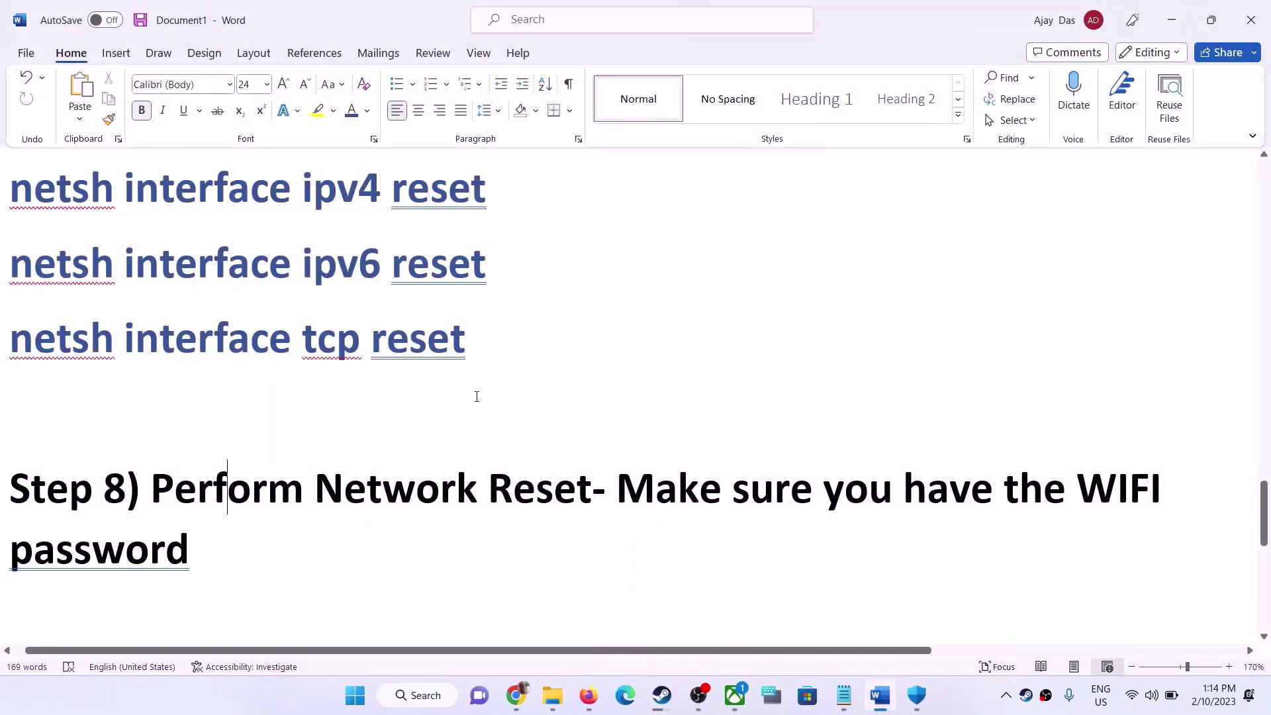
# Step: Highlight "Switch to a different network" in Step 9, show the available Wi-Fi networks and dismiss the list
pyautogui.scroll(-3, 476, 396)
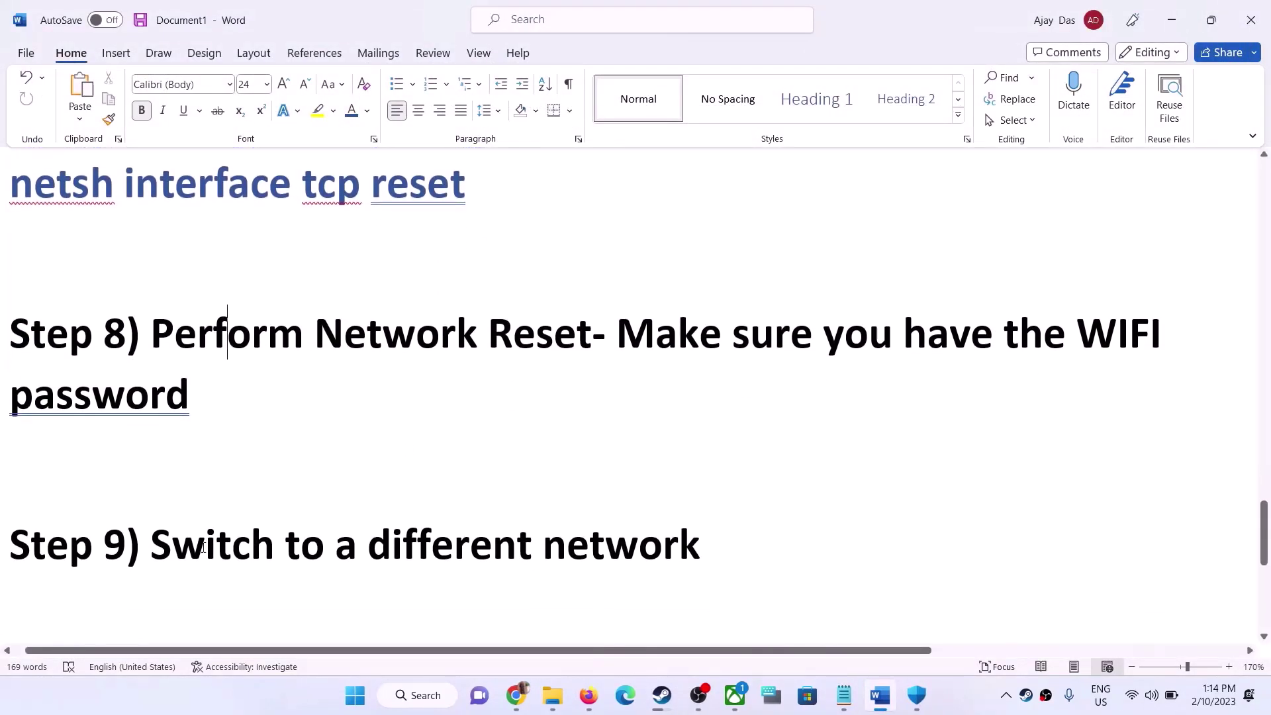
pyautogui.moveTo(151, 548); pyautogui.dragTo(700, 550)
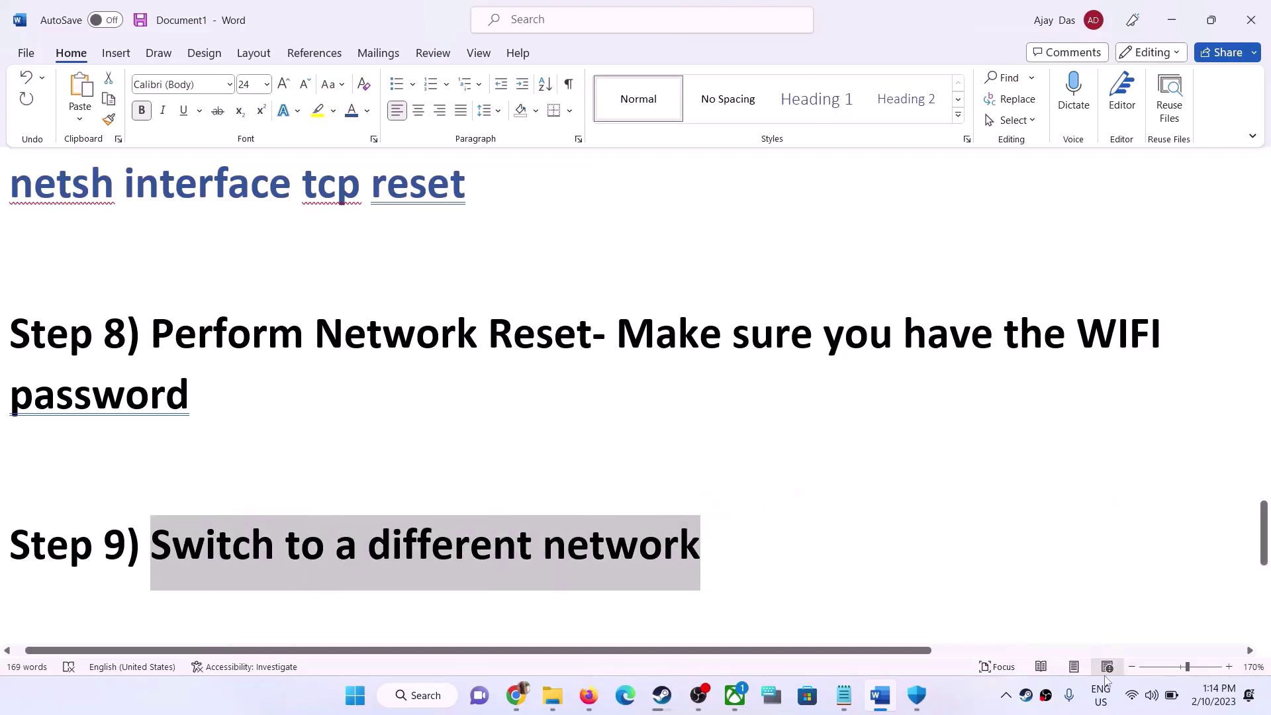
pyautogui.click(1142, 695)
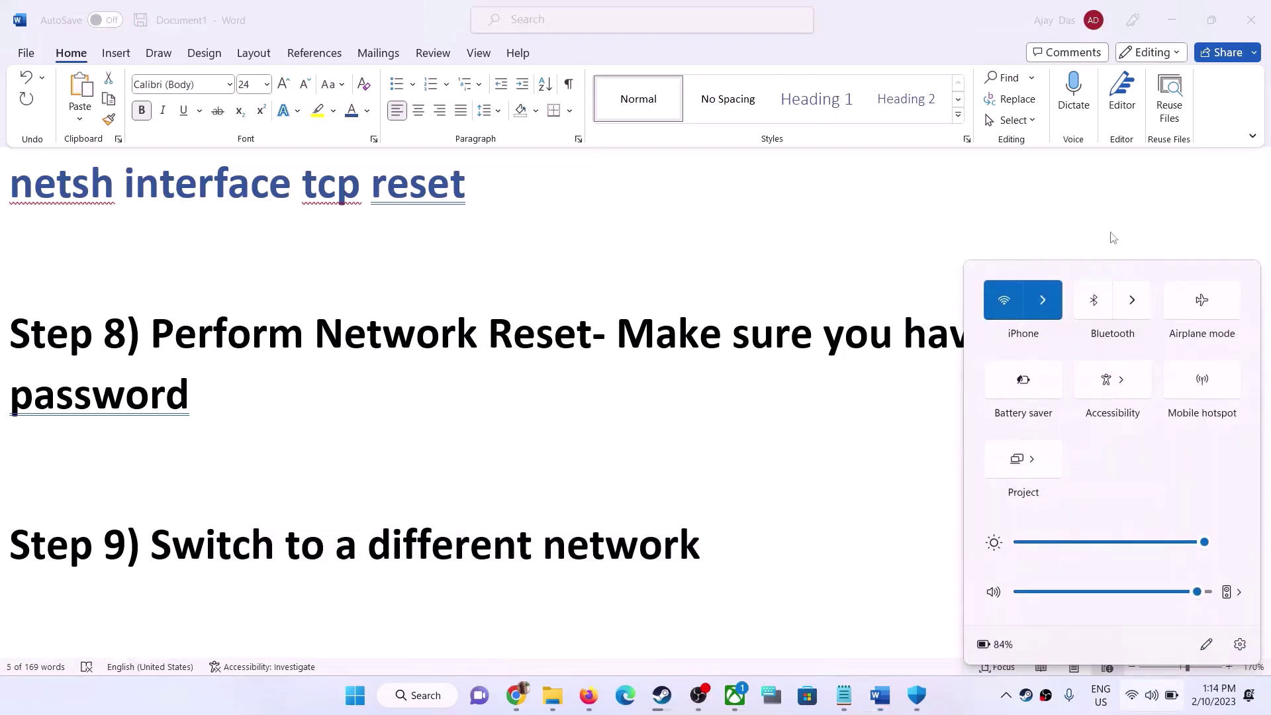
pyautogui.click(1044, 303)
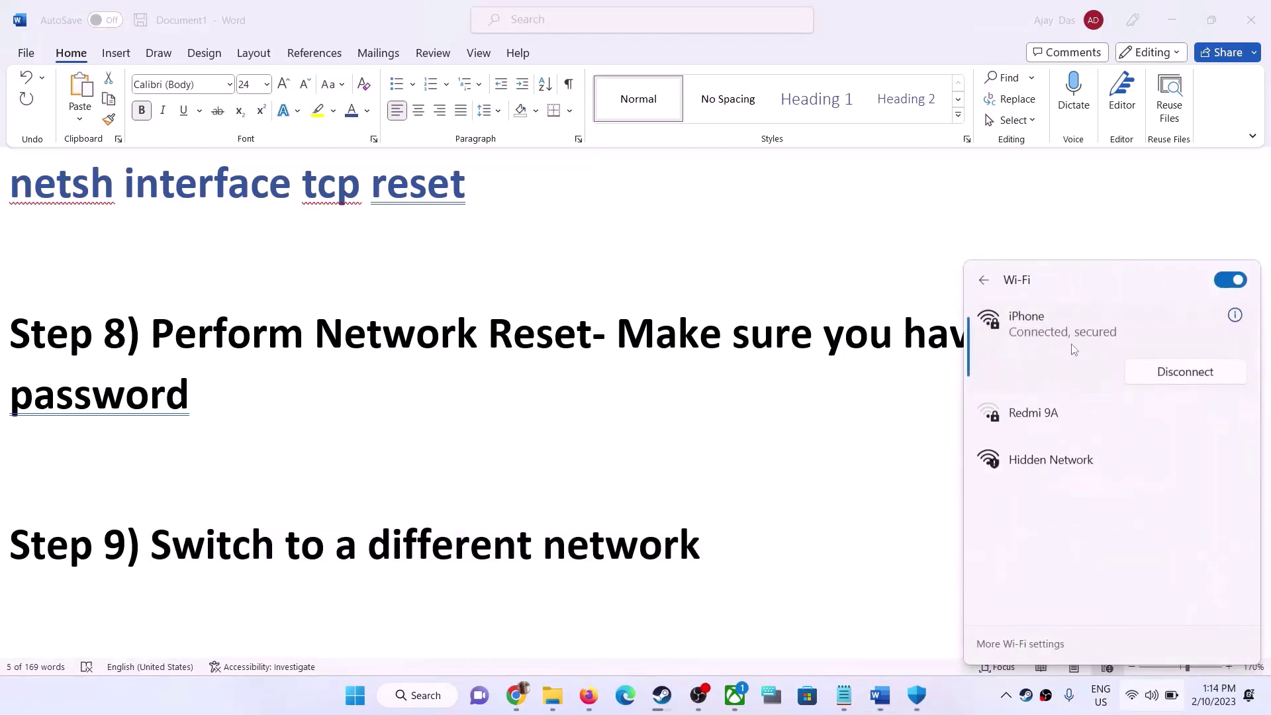
pyautogui.click(622, 498)
# Step: Highlight "Use Ethernet connection" in Step 10 of the document
pyautogui.scroll(-3, 621, 495)
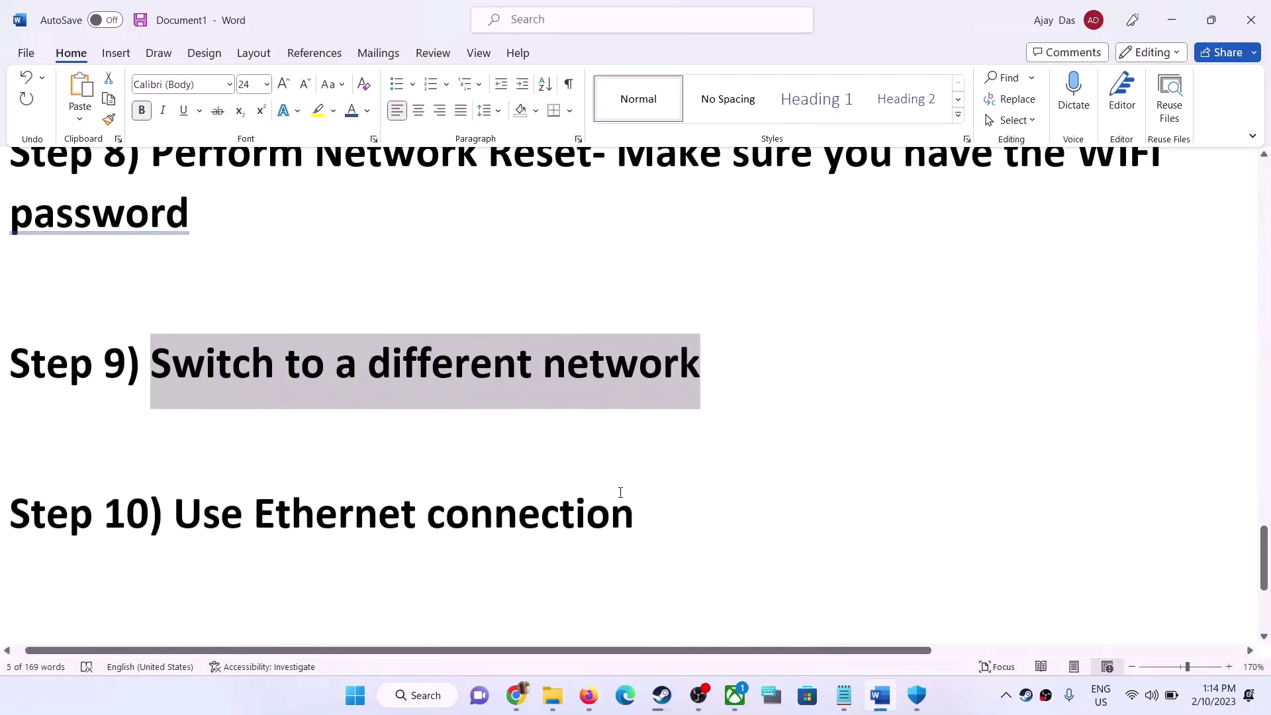
pyautogui.scroll(1, 621, 495)
pyautogui.scroll(1, 621, 493)
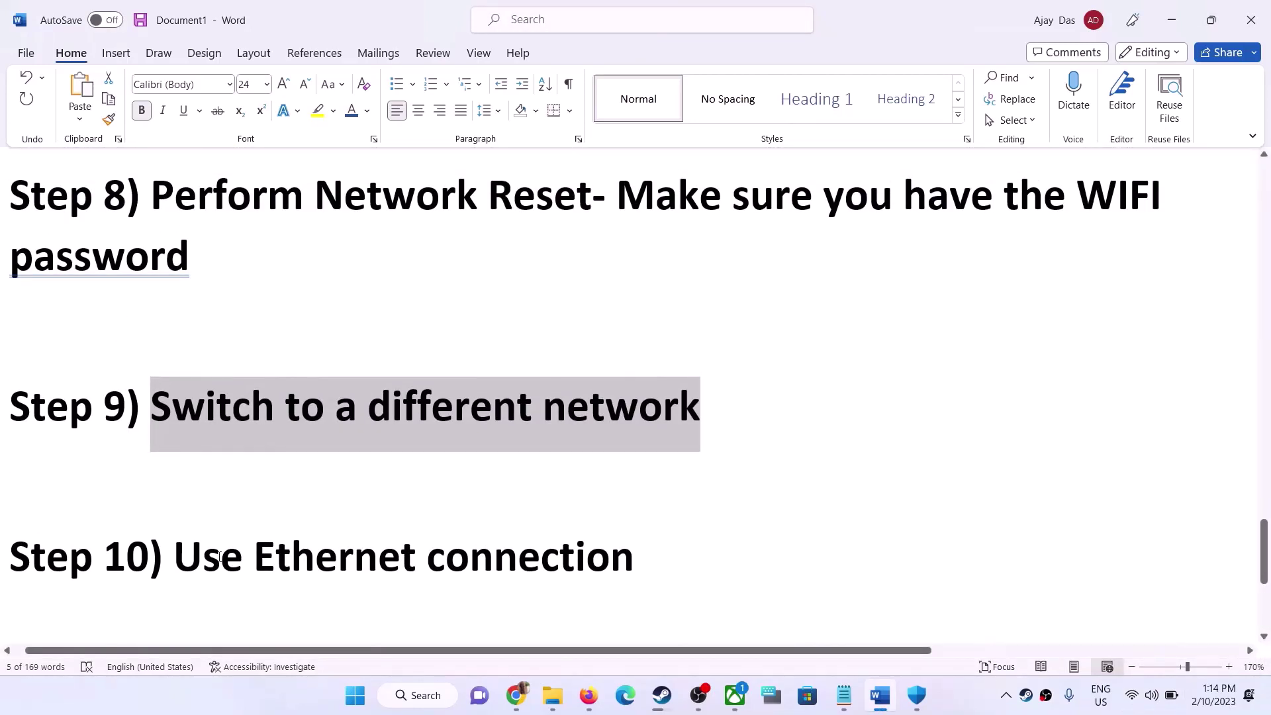
pyautogui.moveTo(220, 557); pyautogui.dragTo(523, 550)
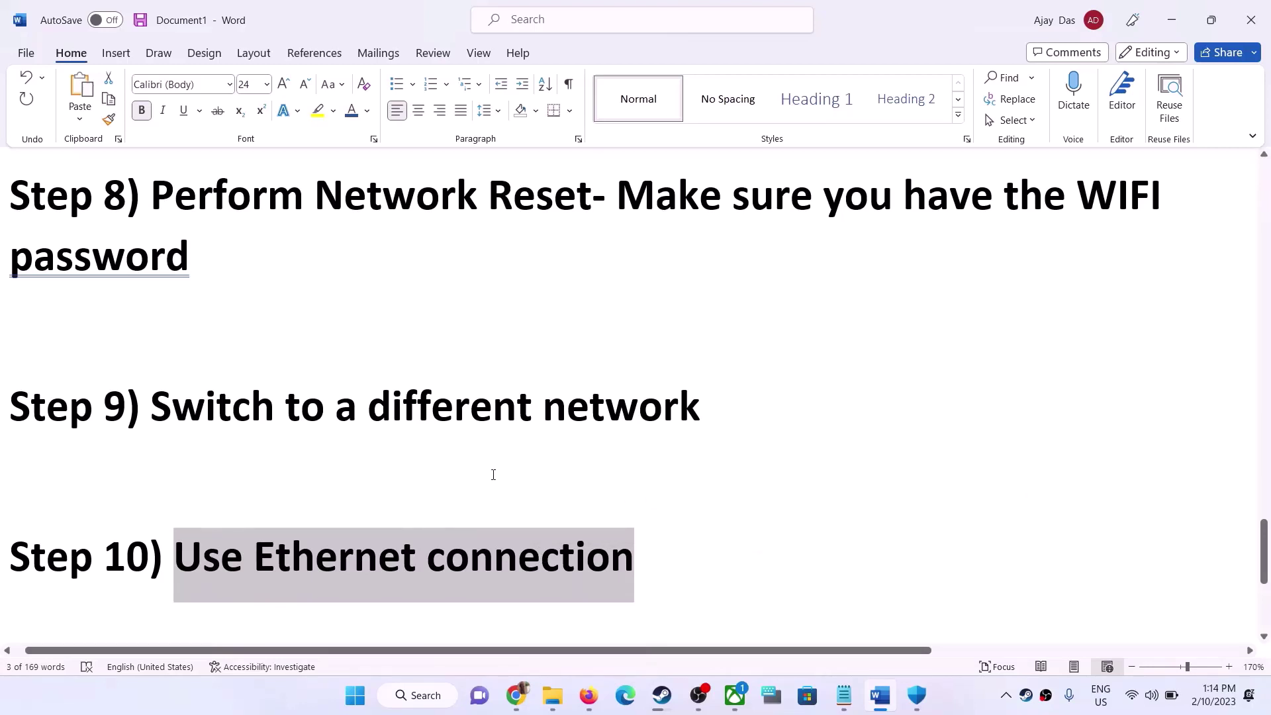
# Step: Highlight "Update Windows" in Step 11 of the document
pyautogui.scroll(-2, 415, 464)
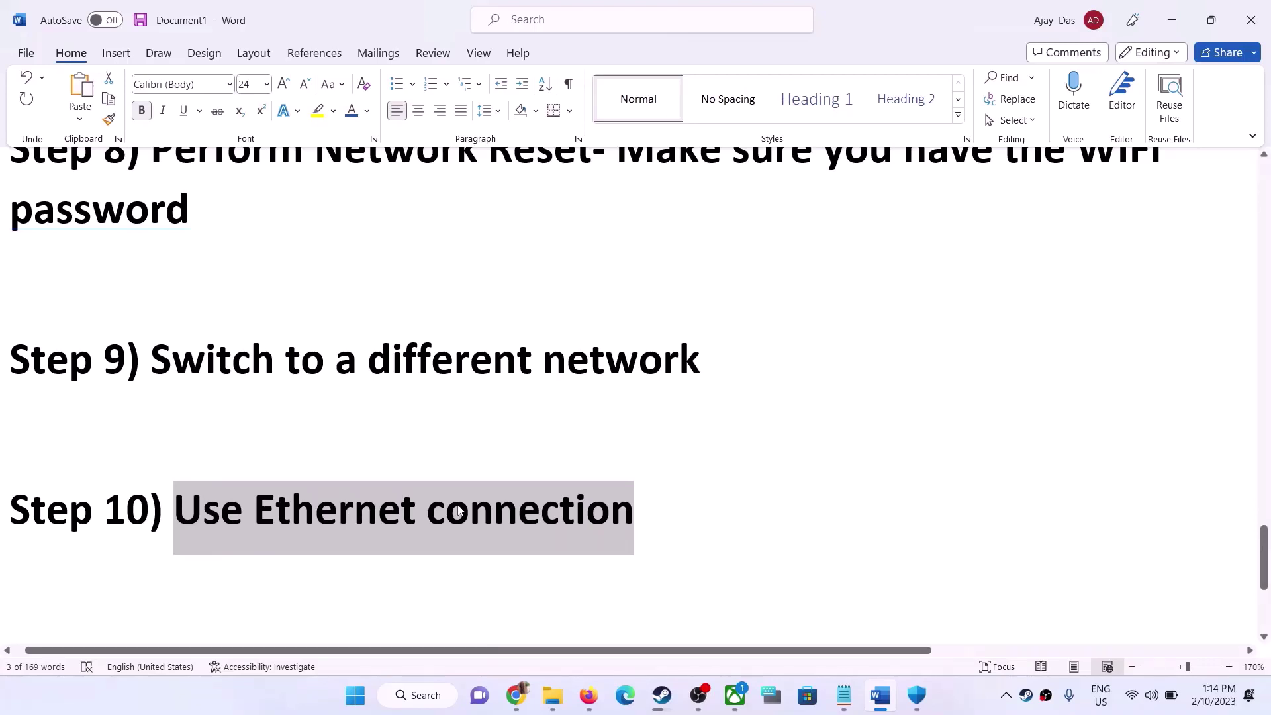
pyautogui.scroll(-3, 459, 510)
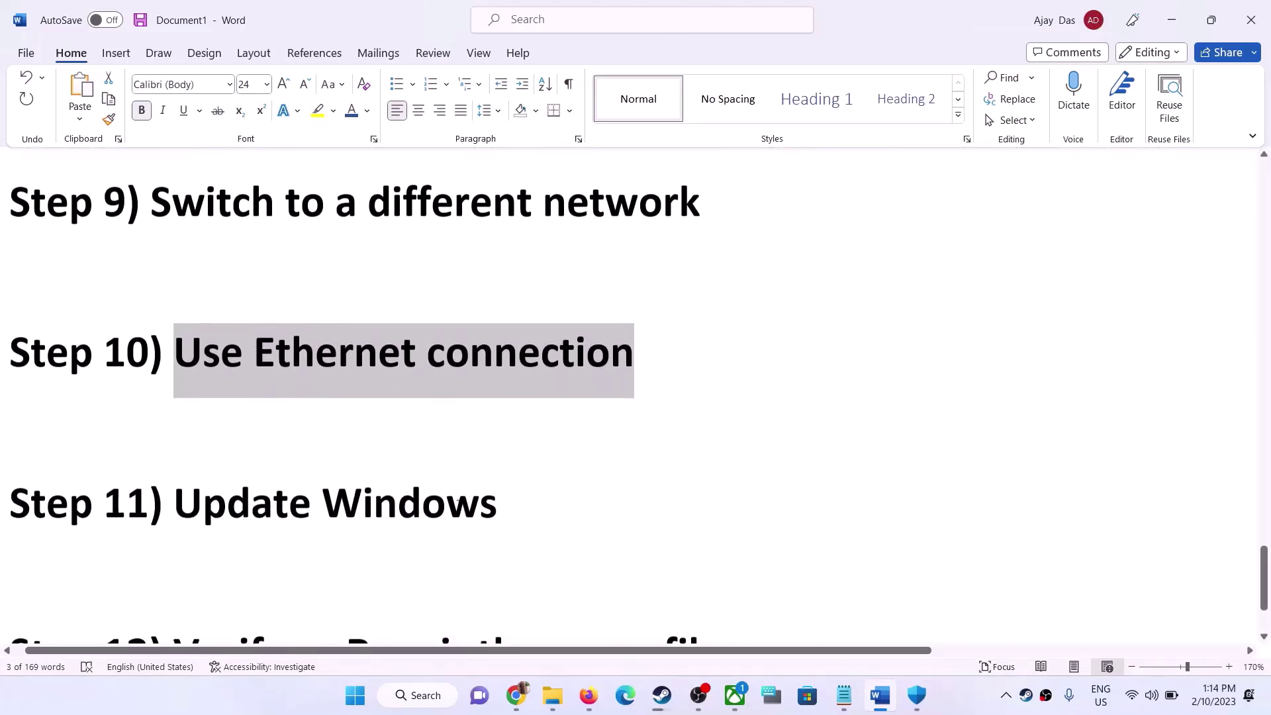
pyautogui.scroll(1, 404, 397)
pyautogui.moveTo(174, 506); pyautogui.dragTo(481, 501)
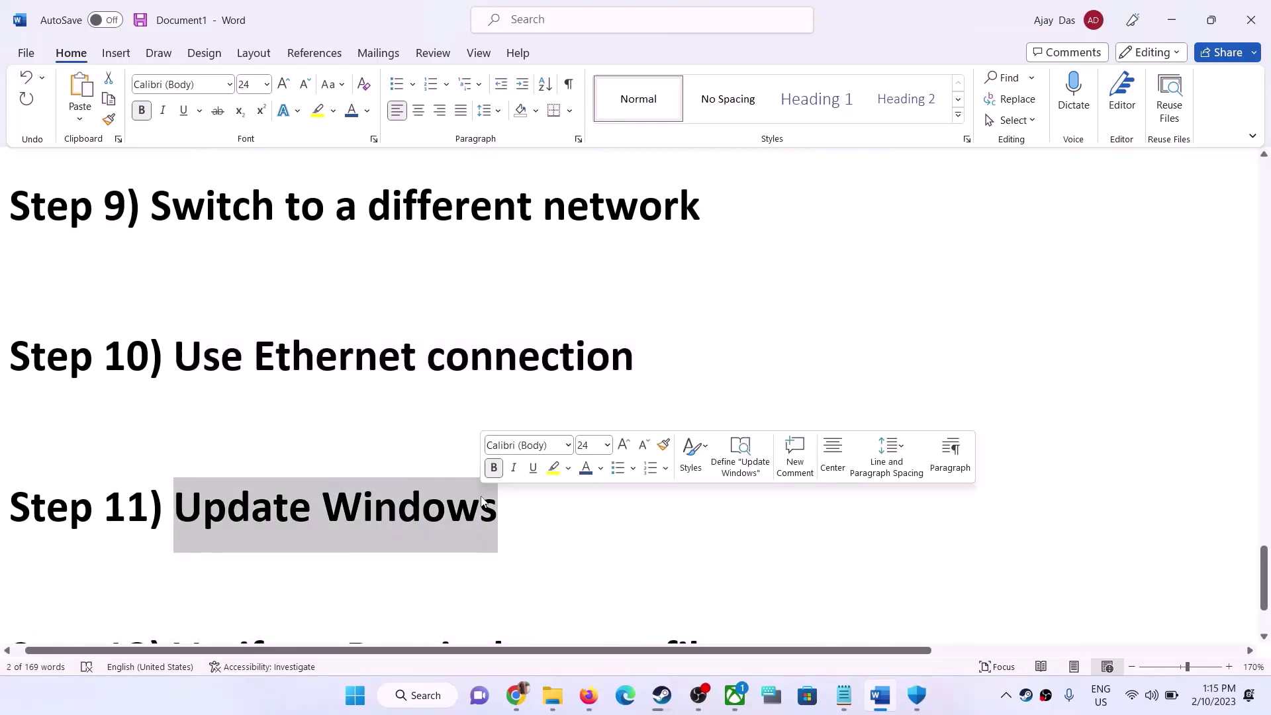
# Step: Start a check for updates on the Windows Update page of Settings and minimize the window
pyautogui.press('super+i')
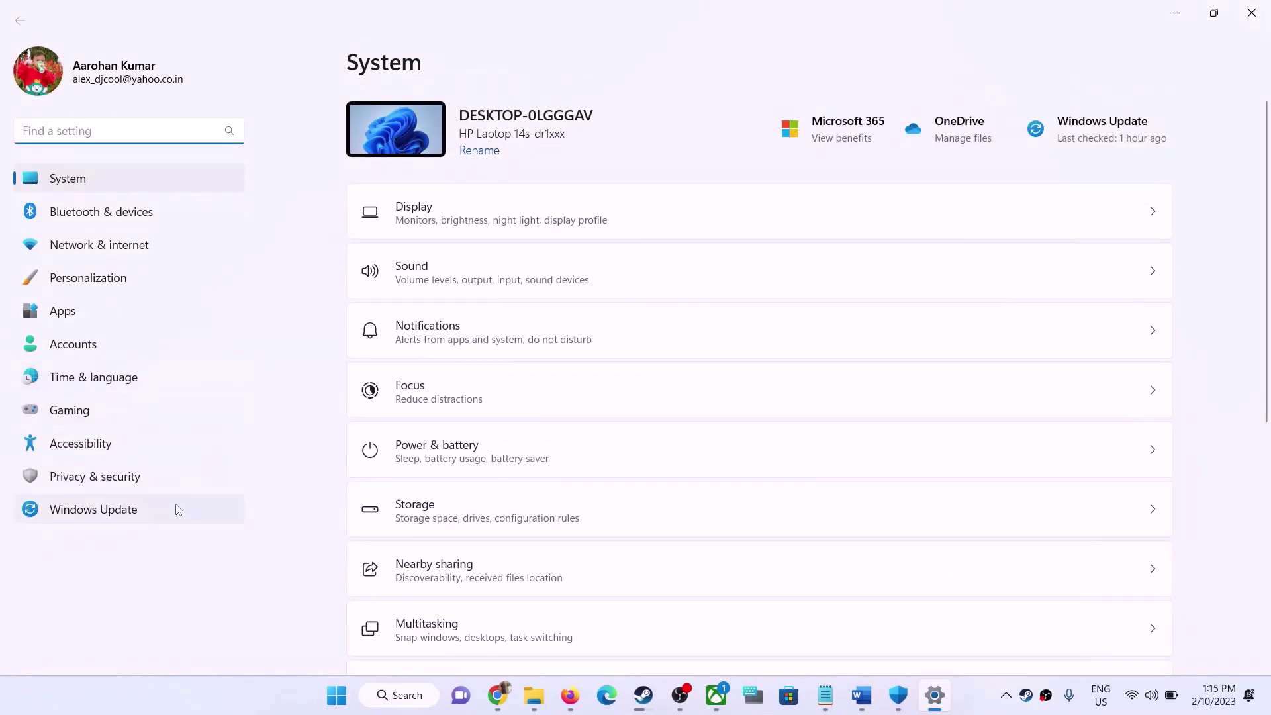
pyautogui.click(124, 509)
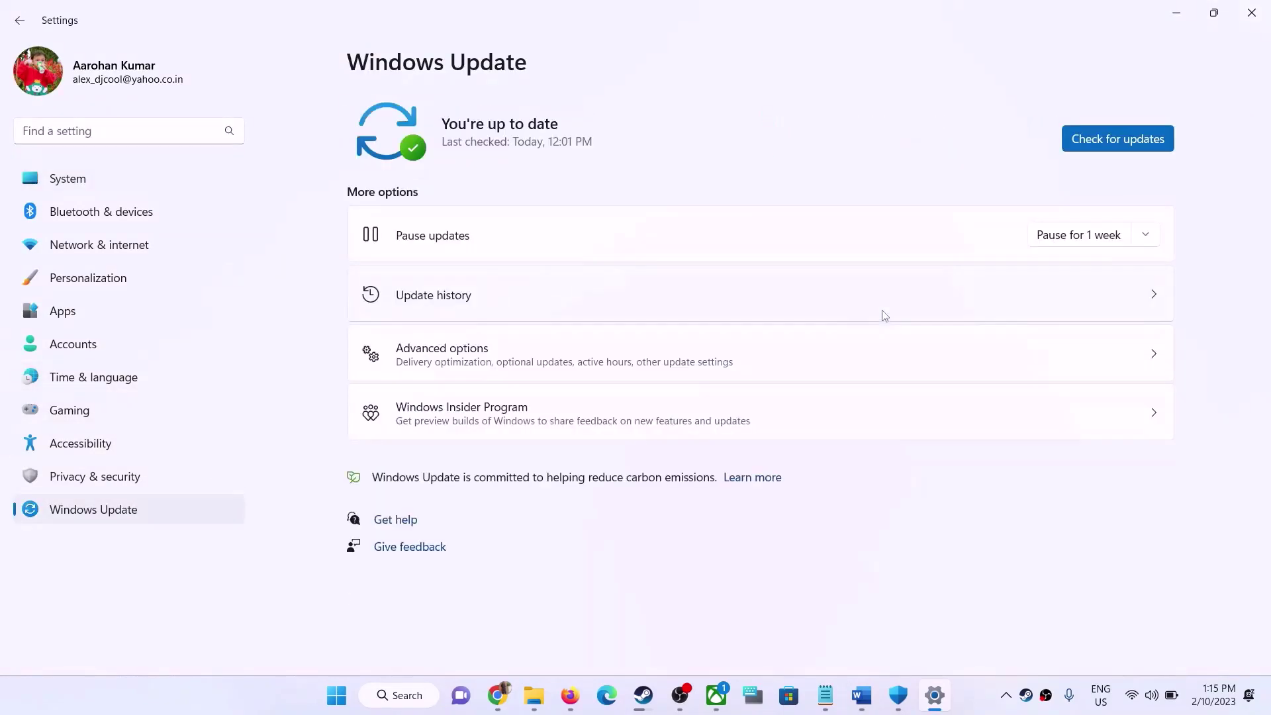
pyautogui.click(1118, 151)
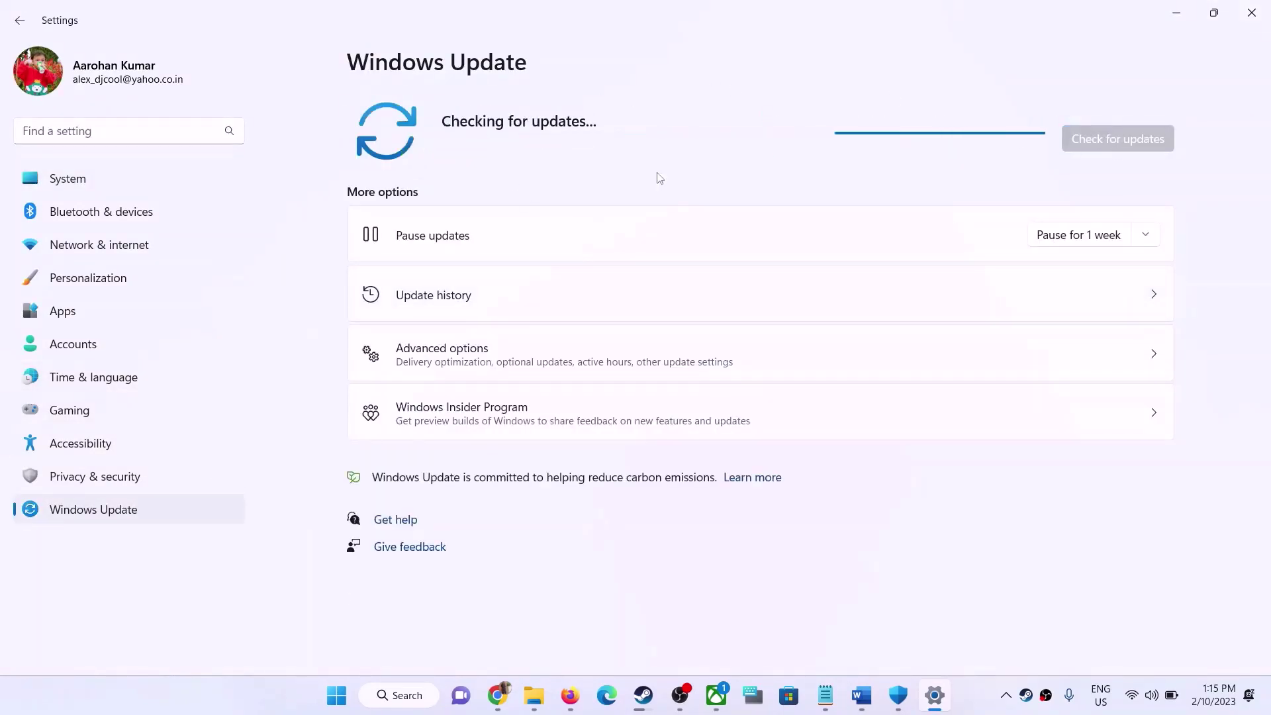
pyautogui.click(1176, 12)
# Step: Mark part of the Step 12 heading about verifying or repairing the game files and clear the selection
pyautogui.scroll(-1, 539, 378)
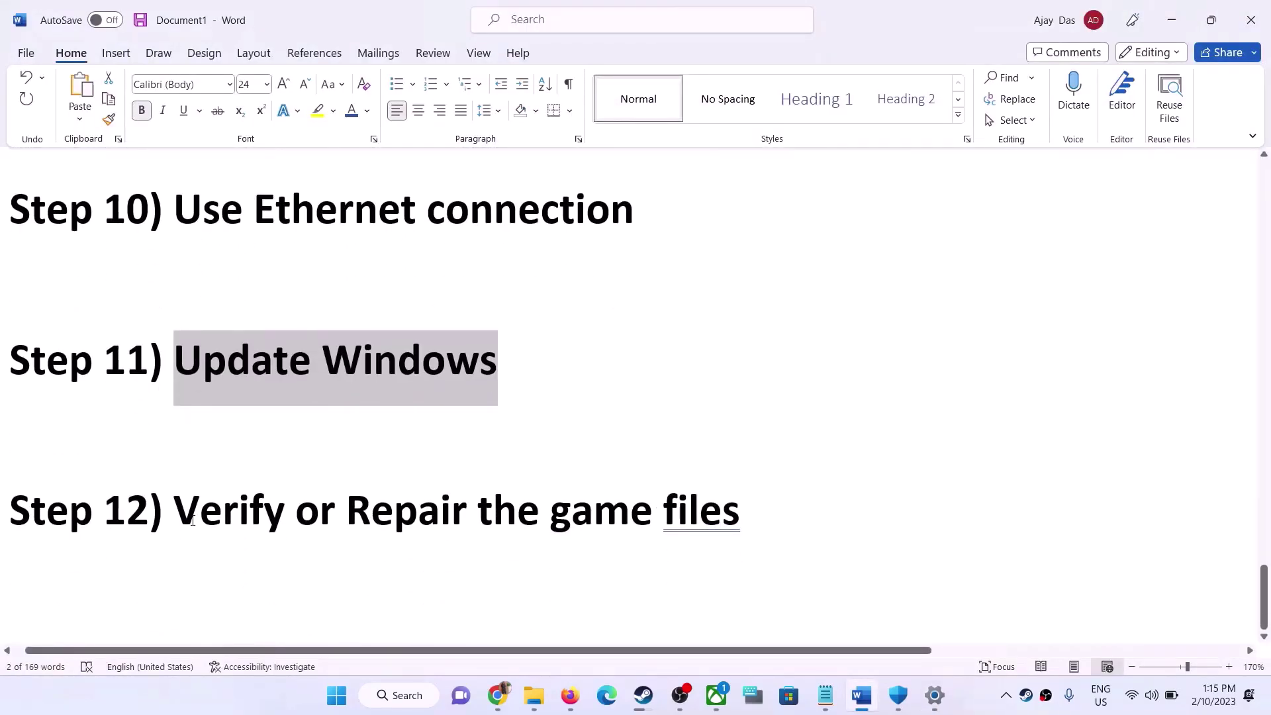
pyautogui.moveTo(190, 523); pyautogui.dragTo(715, 473)
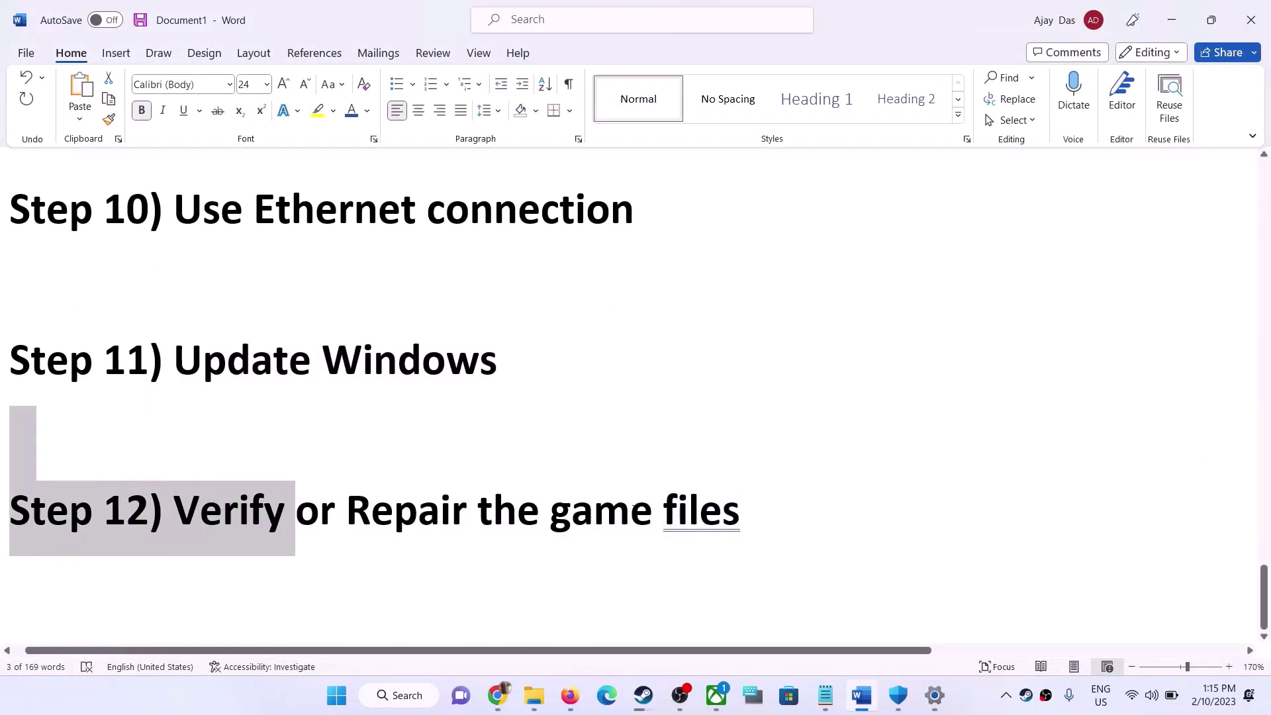
pyautogui.click(631, 509)
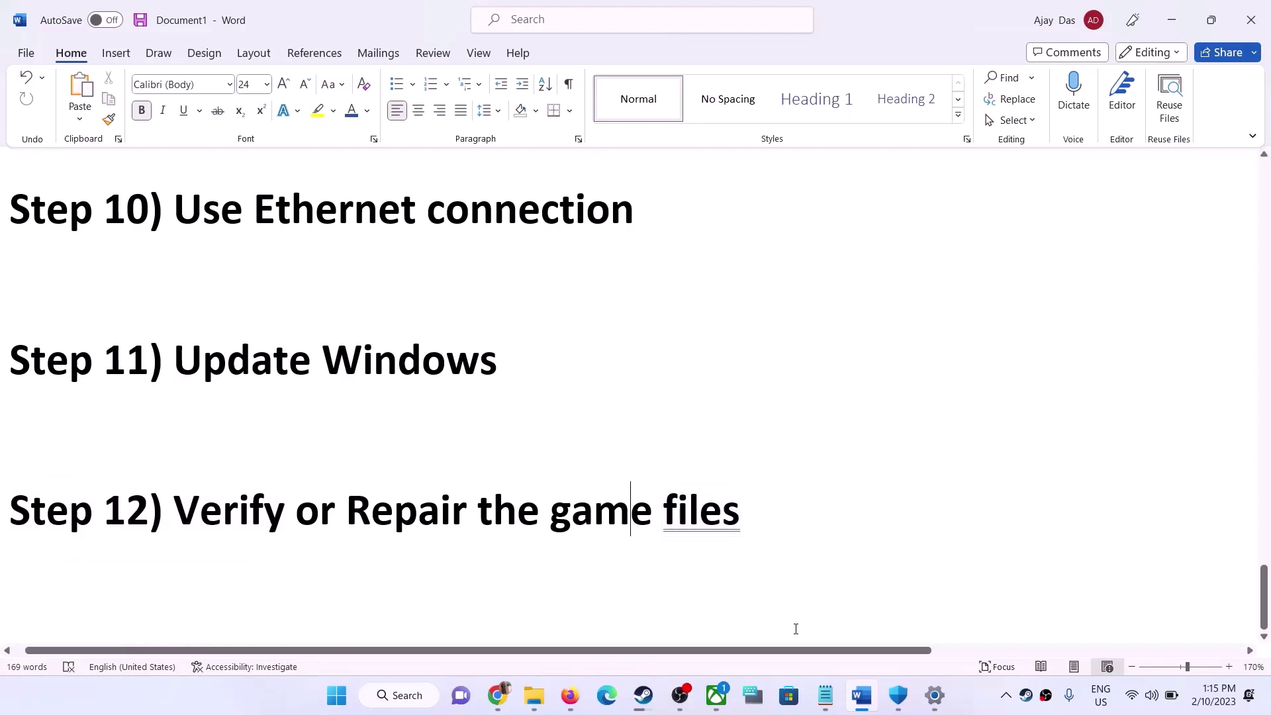
# Step: Switch to the Xbox app, show the Verify and Repair option in Hello Neighbor 2's file management and close the dialog
pyautogui.click(716, 695)
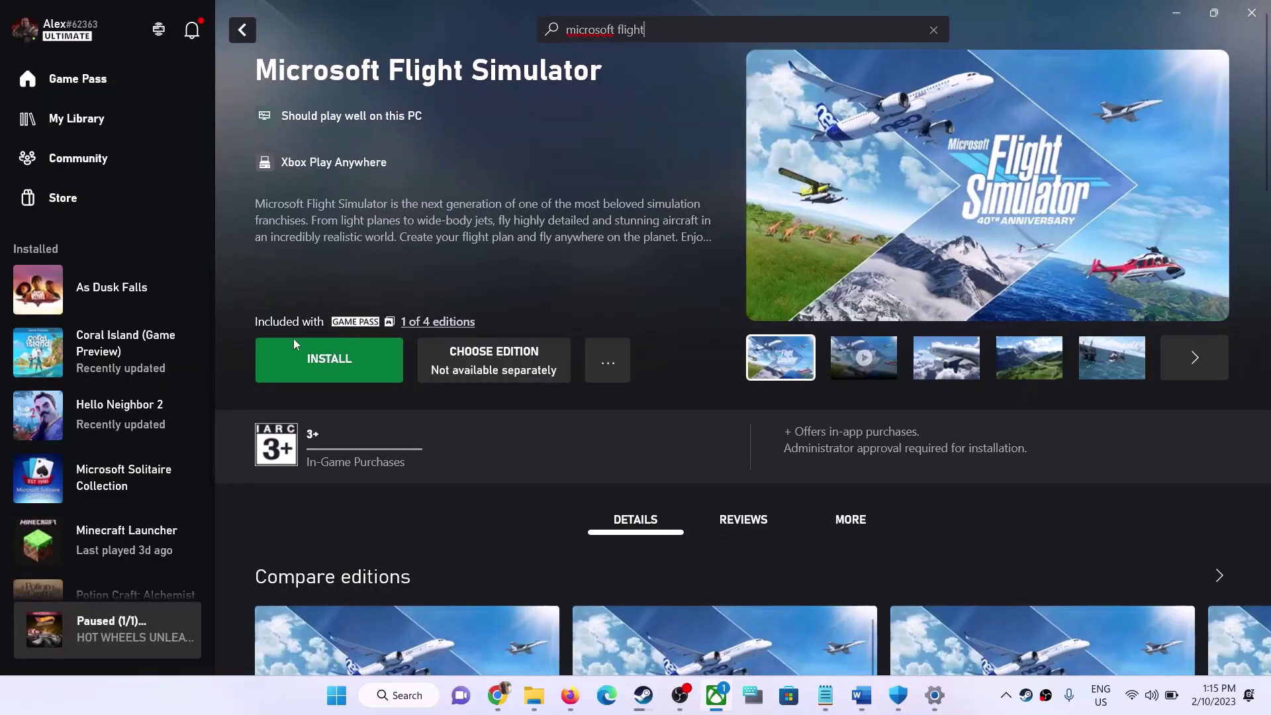
pyautogui.rightClick(126, 407)
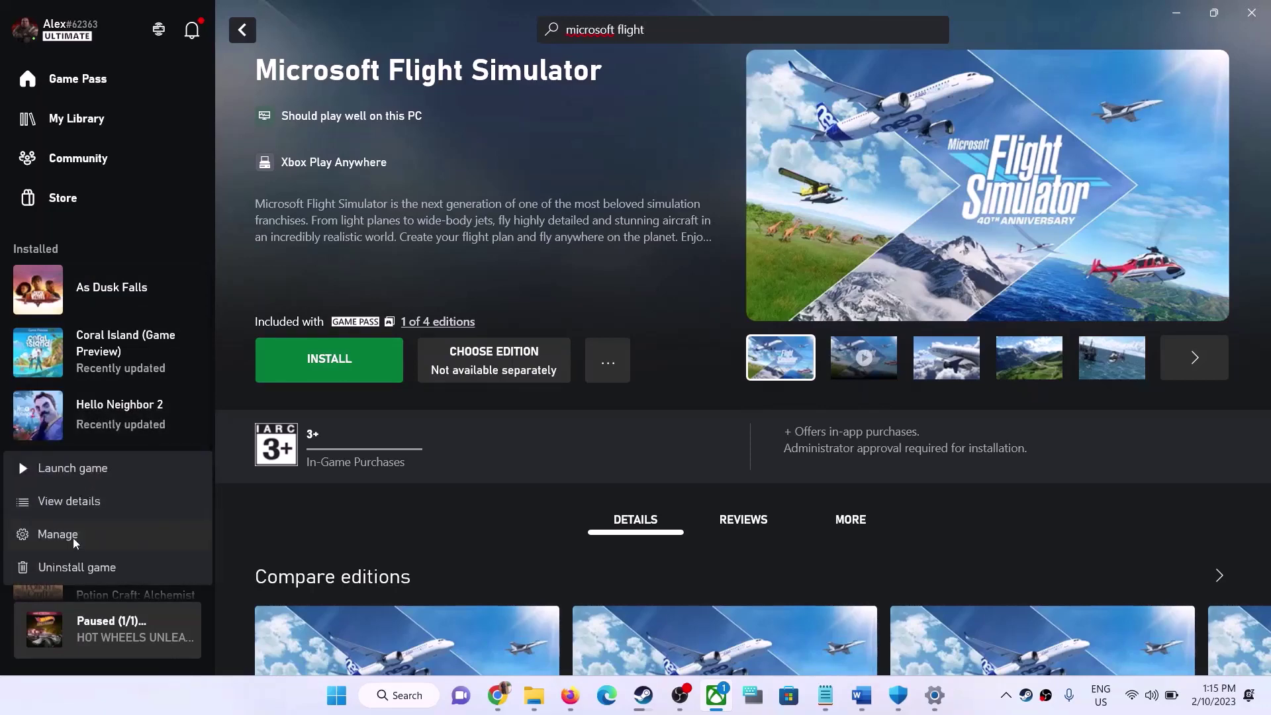
pyautogui.click(73, 538)
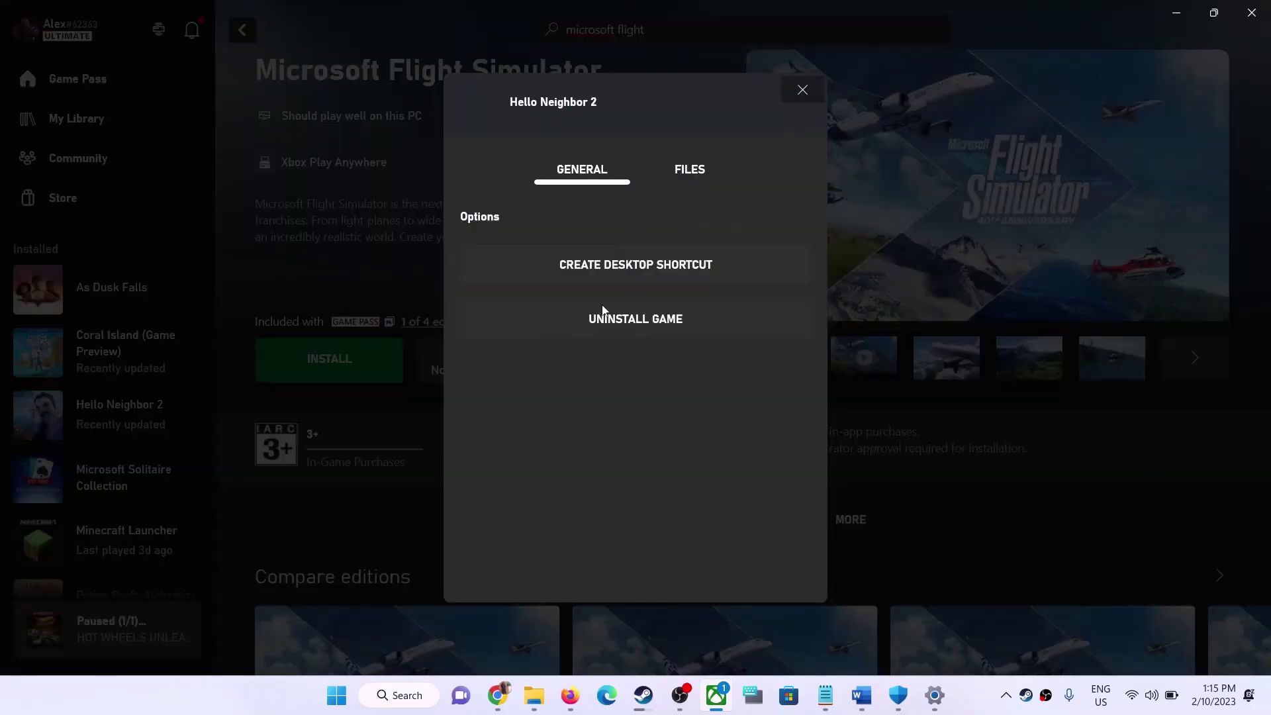
pyautogui.click(691, 167)
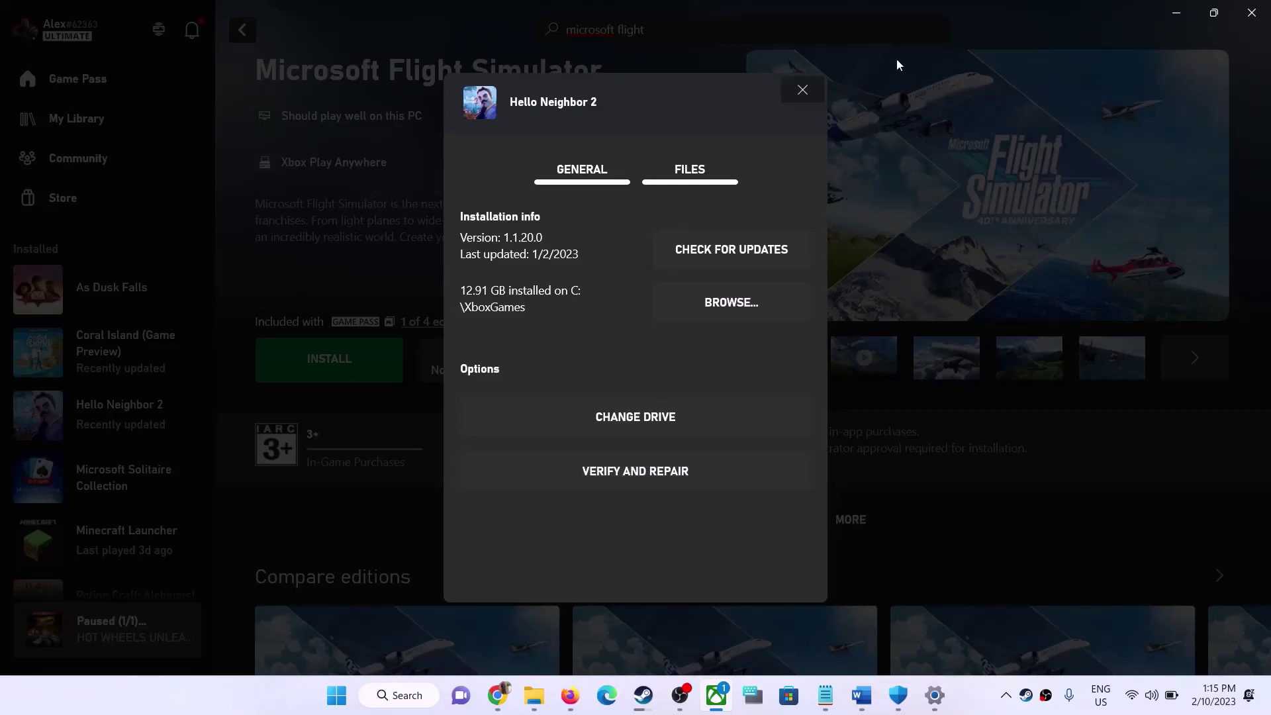
pyautogui.click(820, 90)
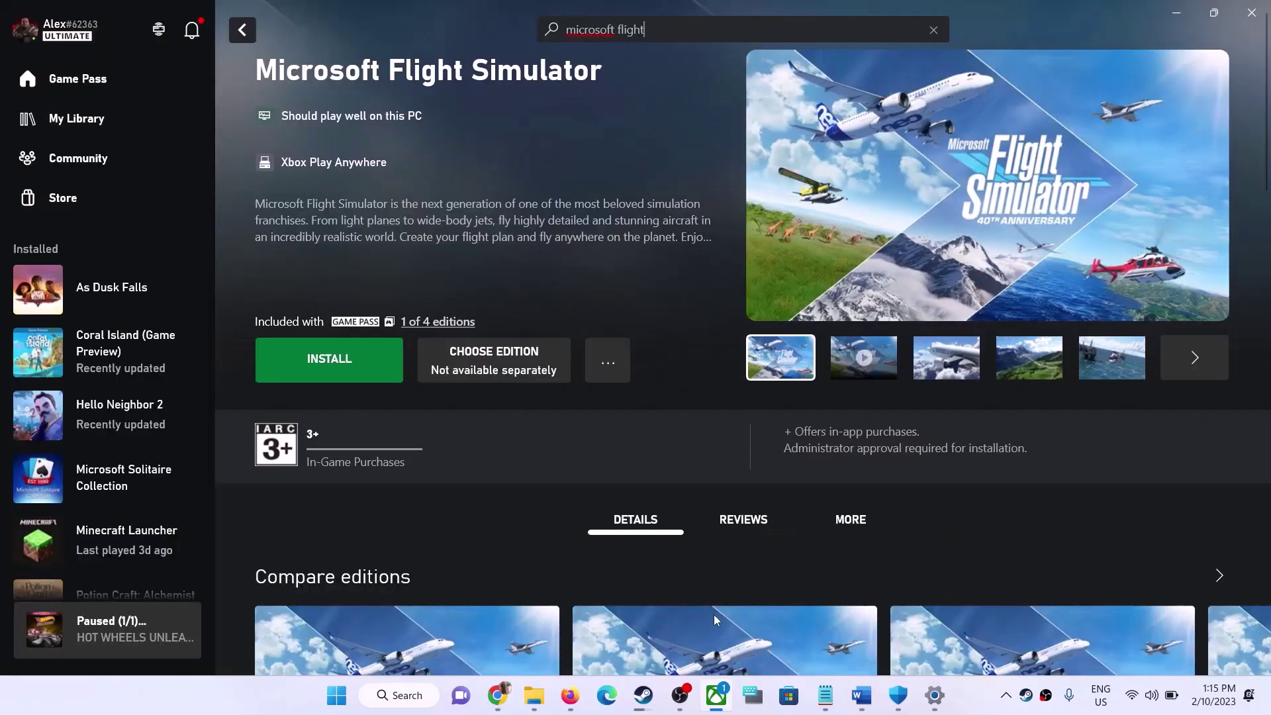
# Step: Switch to Steam, show the integrity verification option in the local files properties of Fall Guys and close the dialog
pyautogui.click(641, 695)
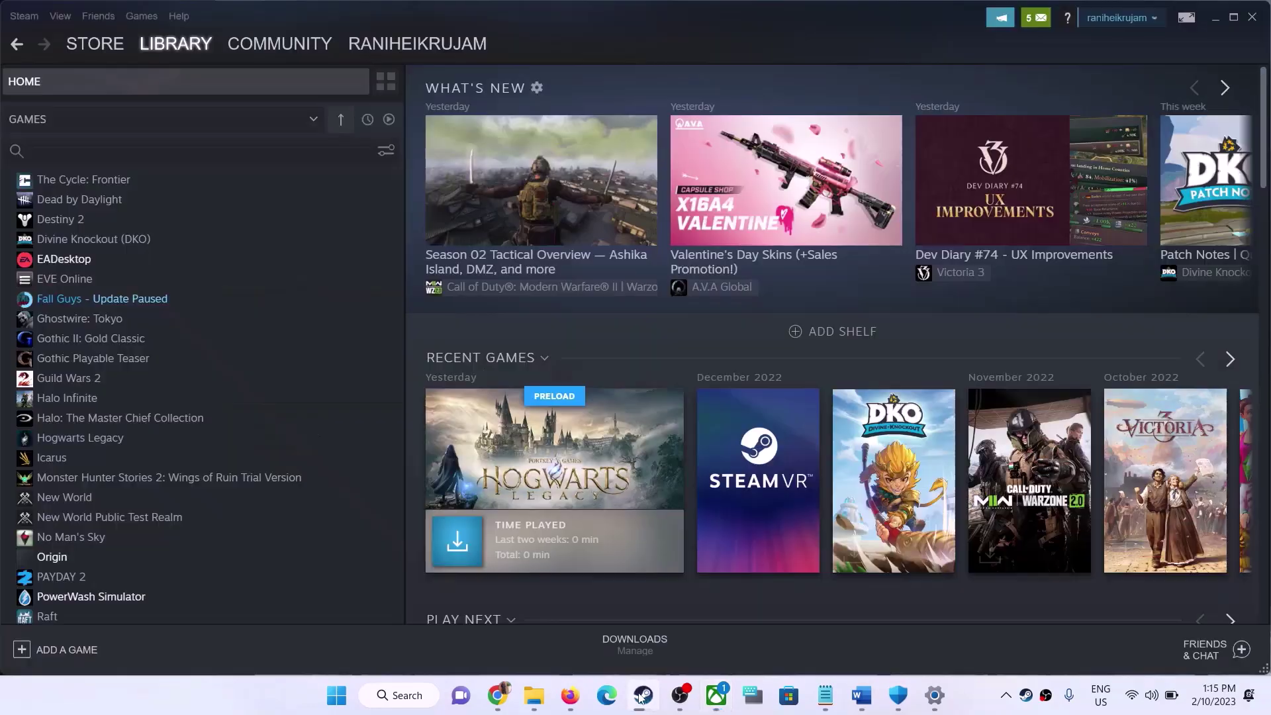
pyautogui.rightClick(109, 300)
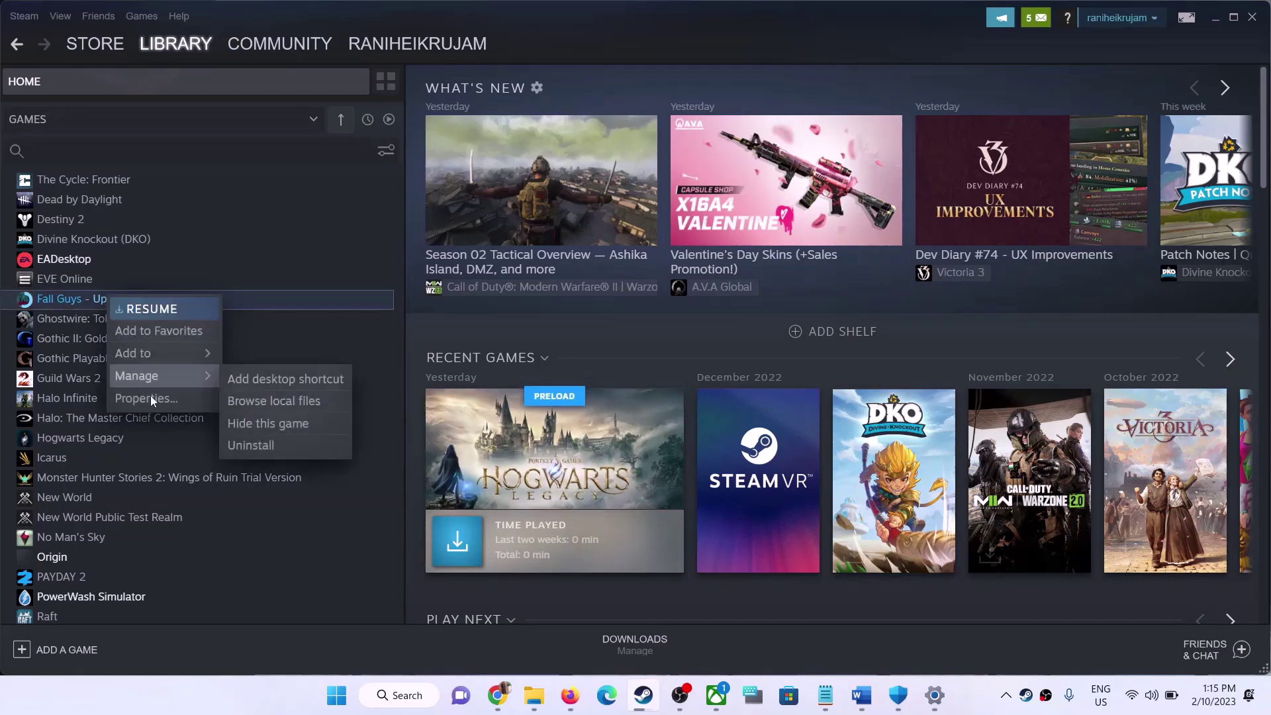
pyautogui.click(677, 383)
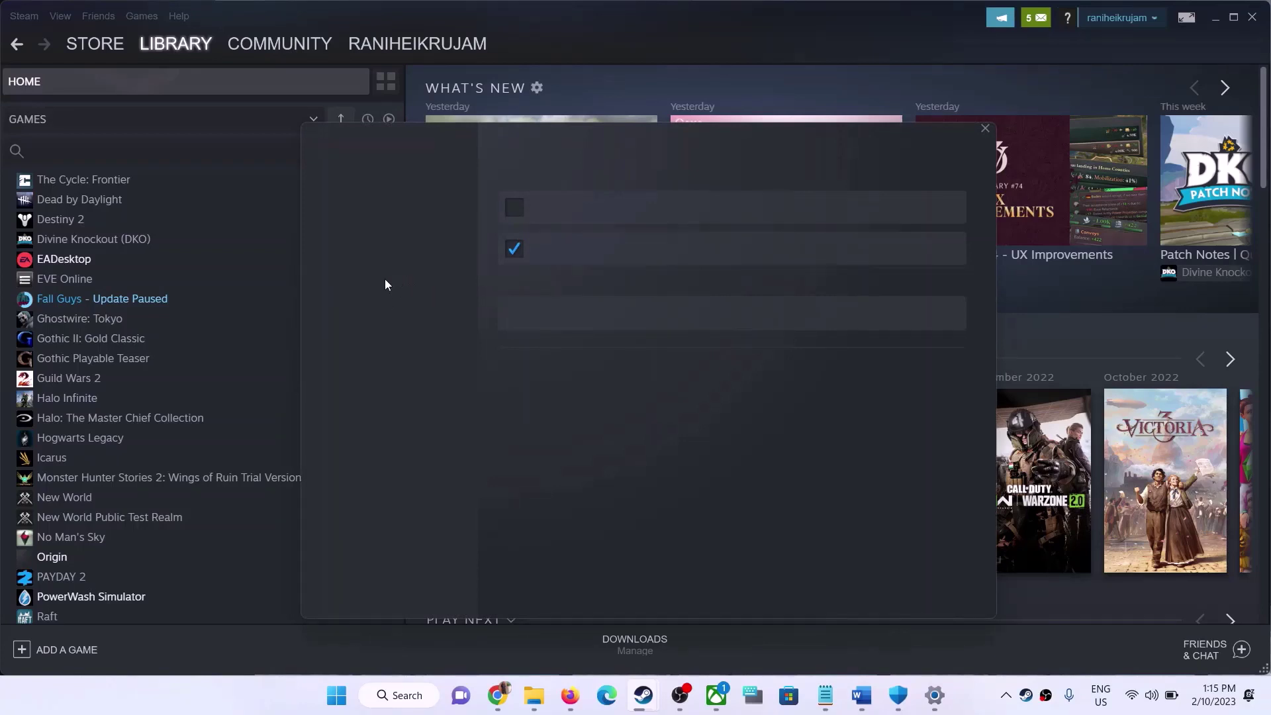
pyautogui.click(370, 256)
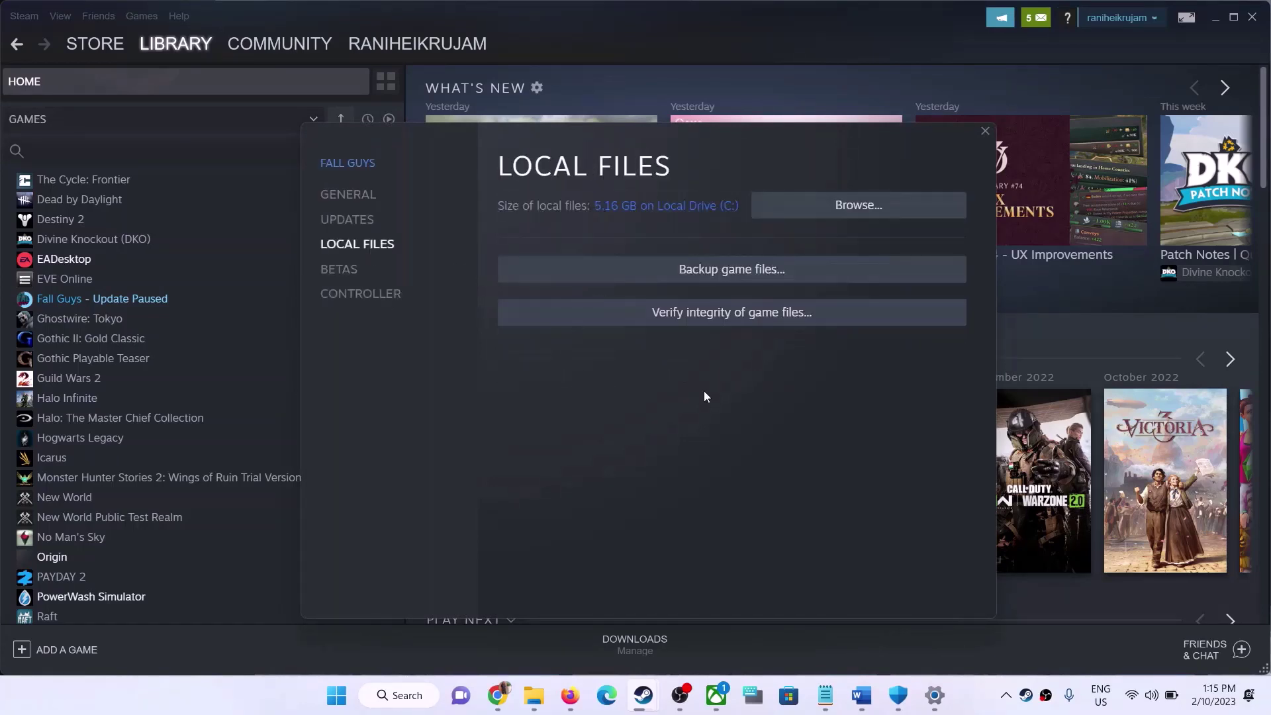
pyautogui.click(985, 131)
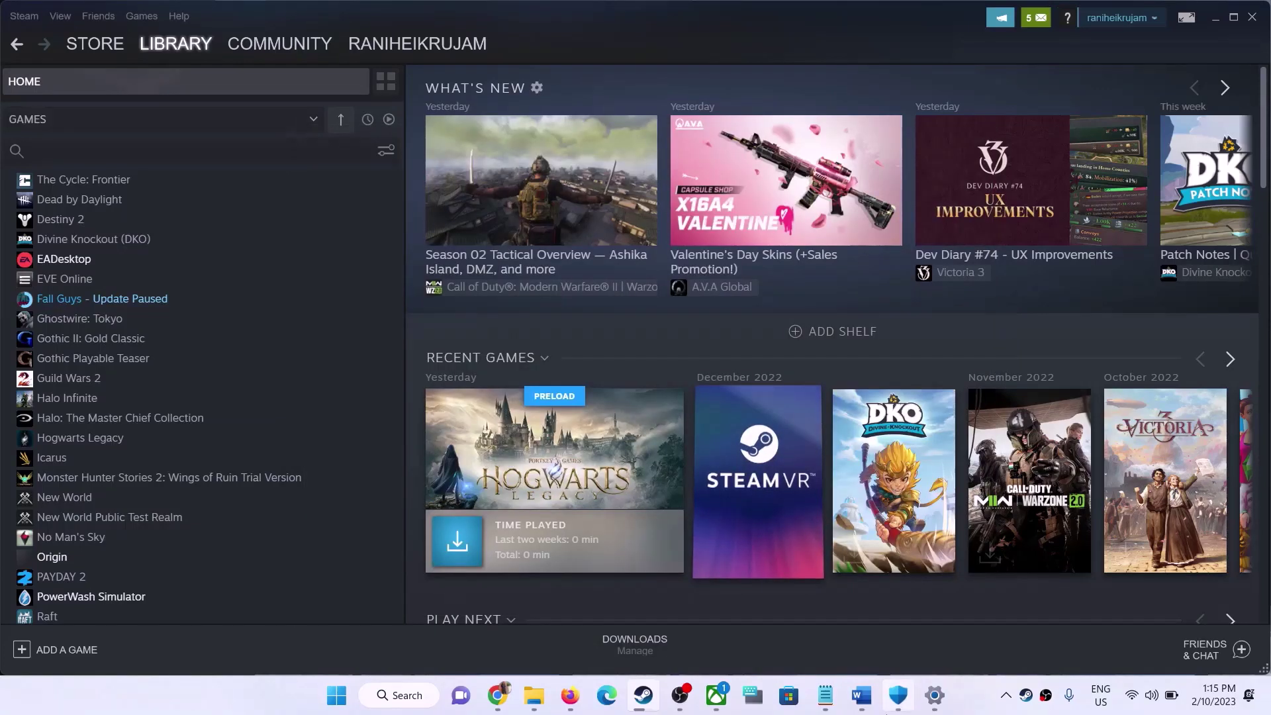
# Step: Switch back to the Windows Update page in Settings
pyautogui.click(942, 698)
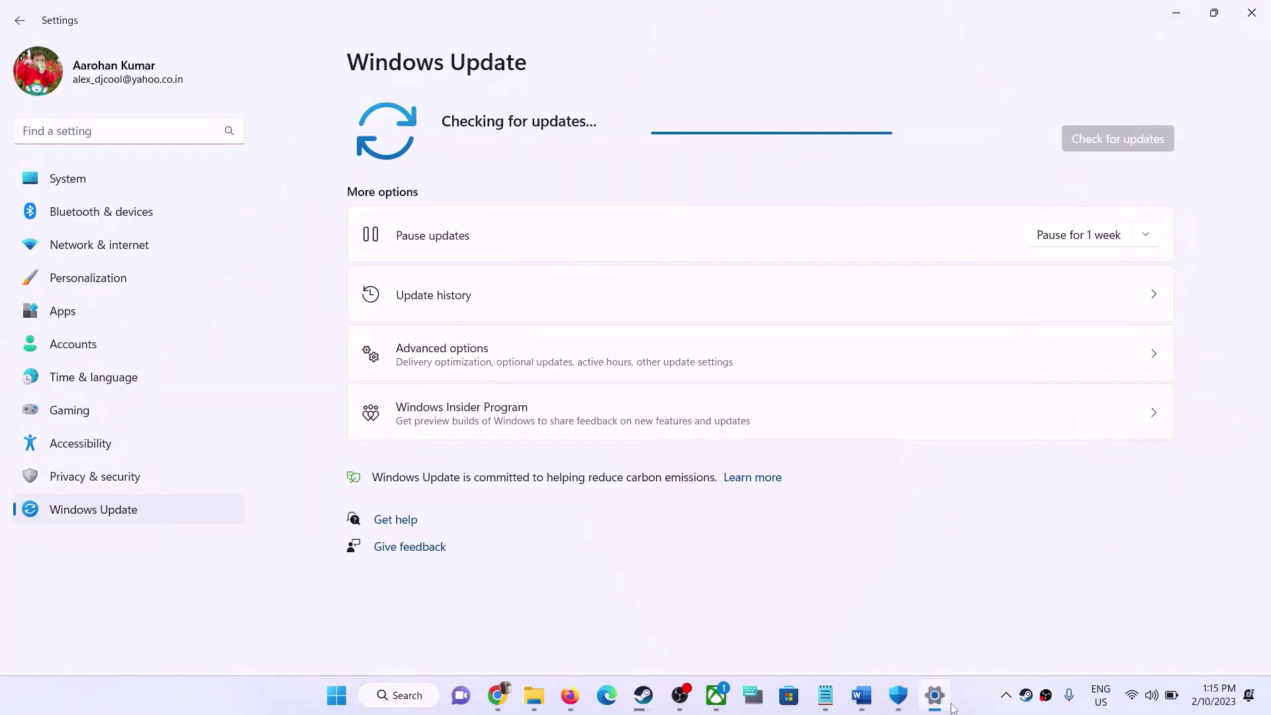